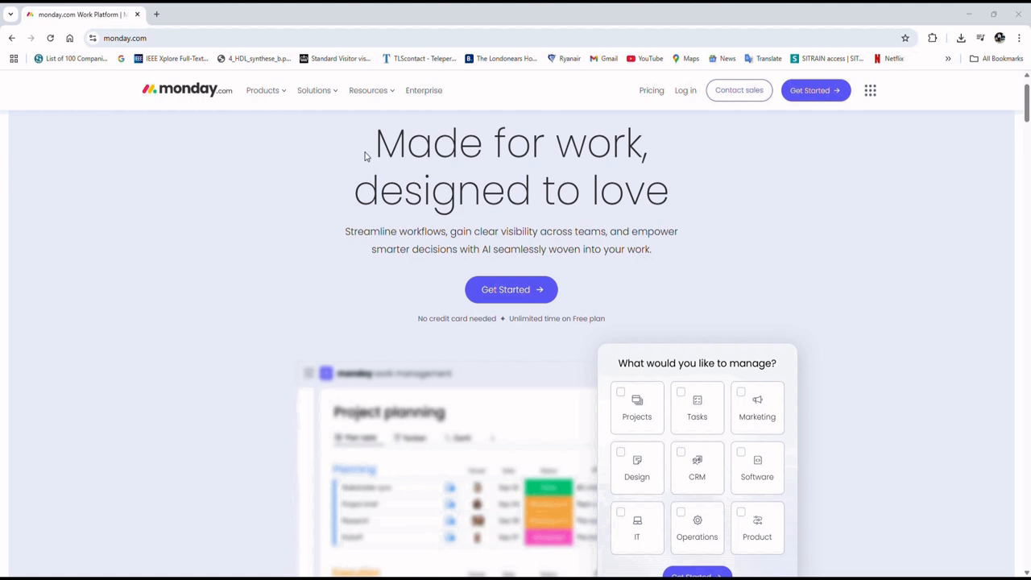
- Look through the homepage's "Your work, elevated" product cards and reload monday.com
scroll(310, 192, "down", 2)
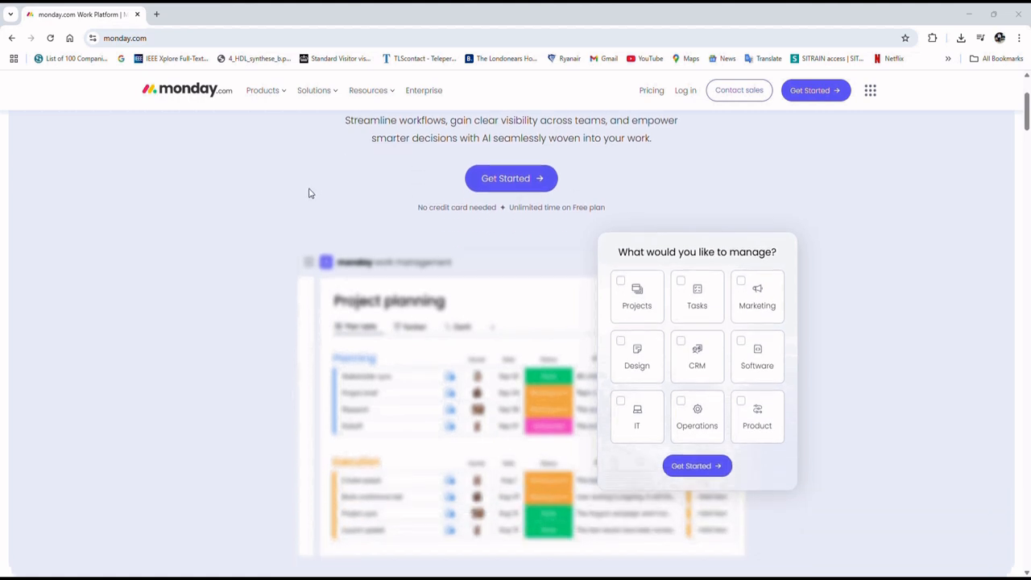
scroll(249, 186, "down", 4)
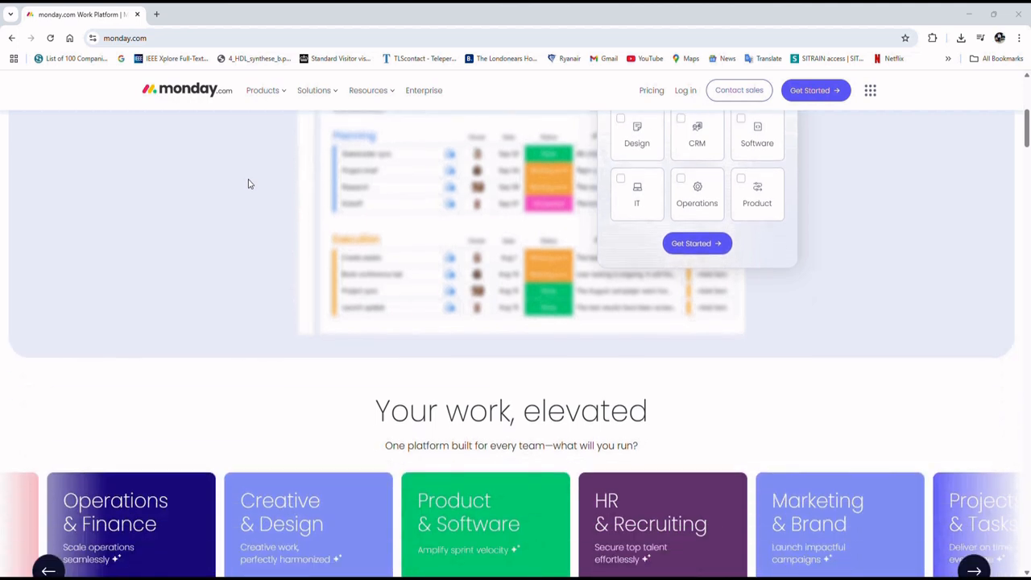
scroll(249, 184, "down", 1)
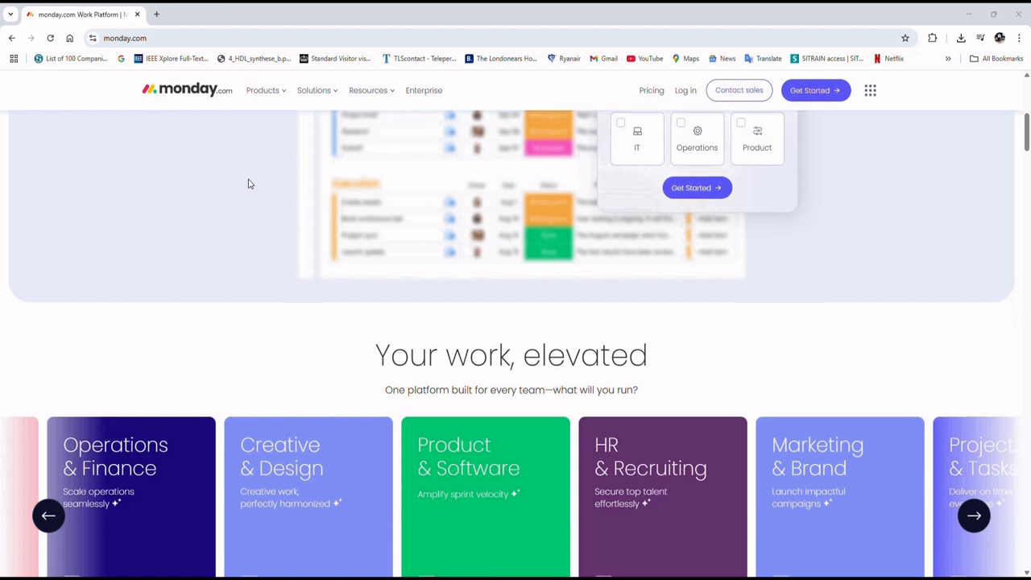
scroll(249, 184, "down", 2)
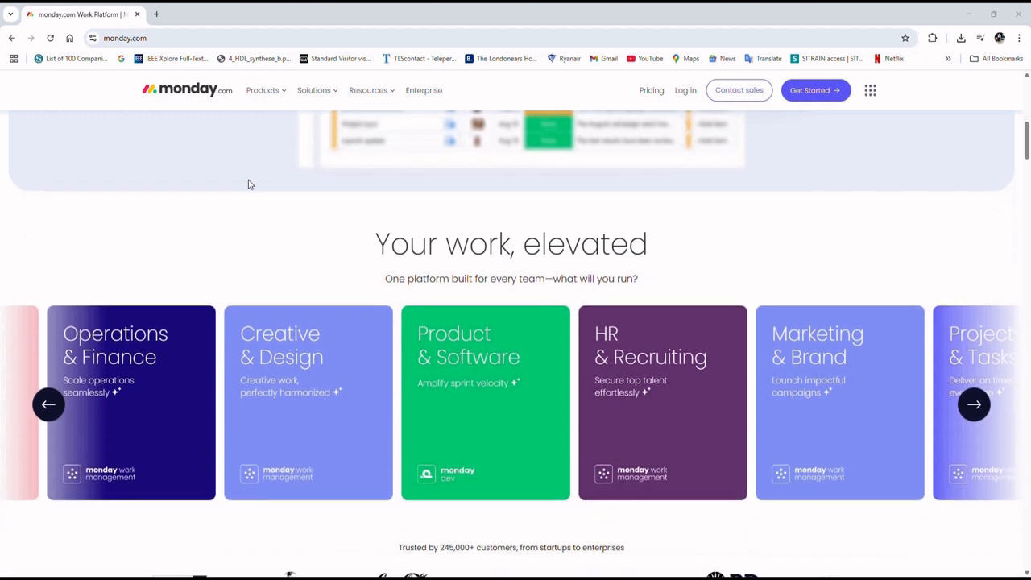
left_click(48, 407)
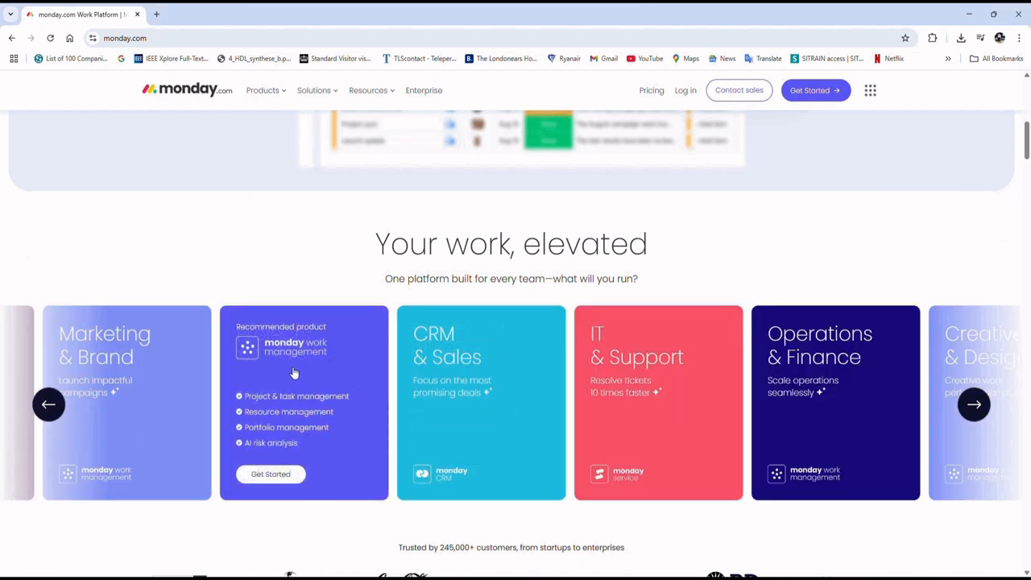
left_click(48, 405)
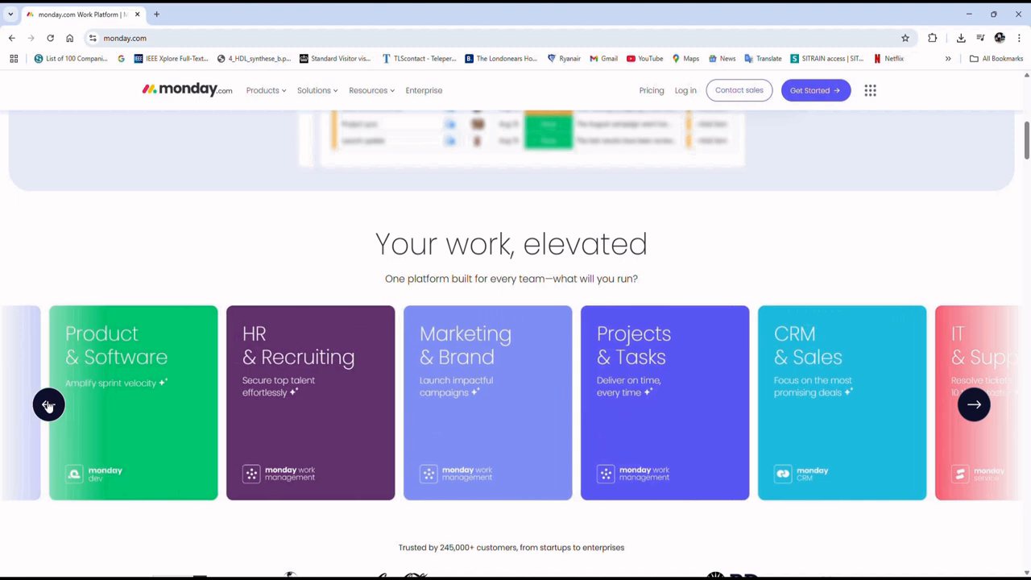
left_click(48, 405)
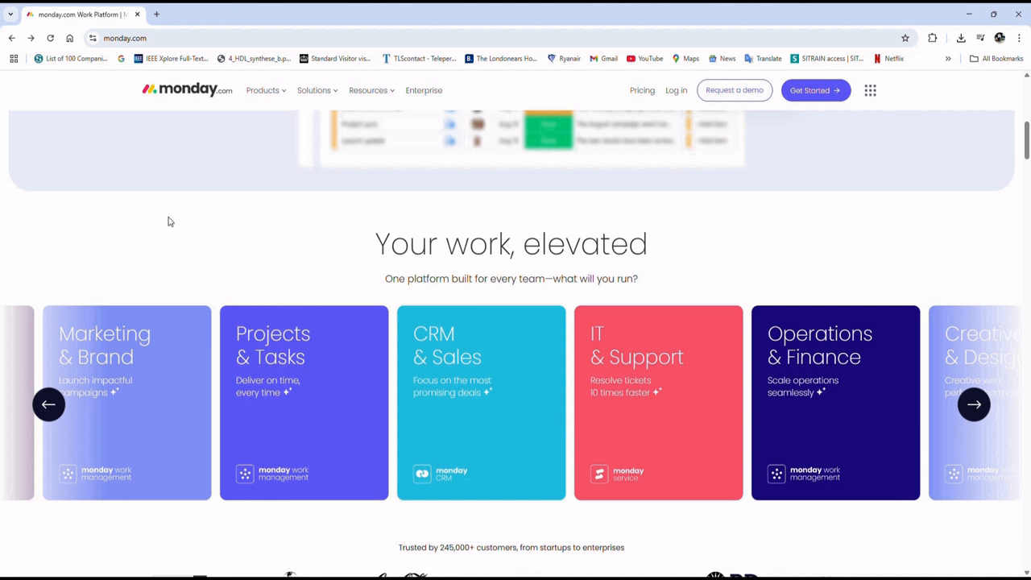
left_click(194, 38)
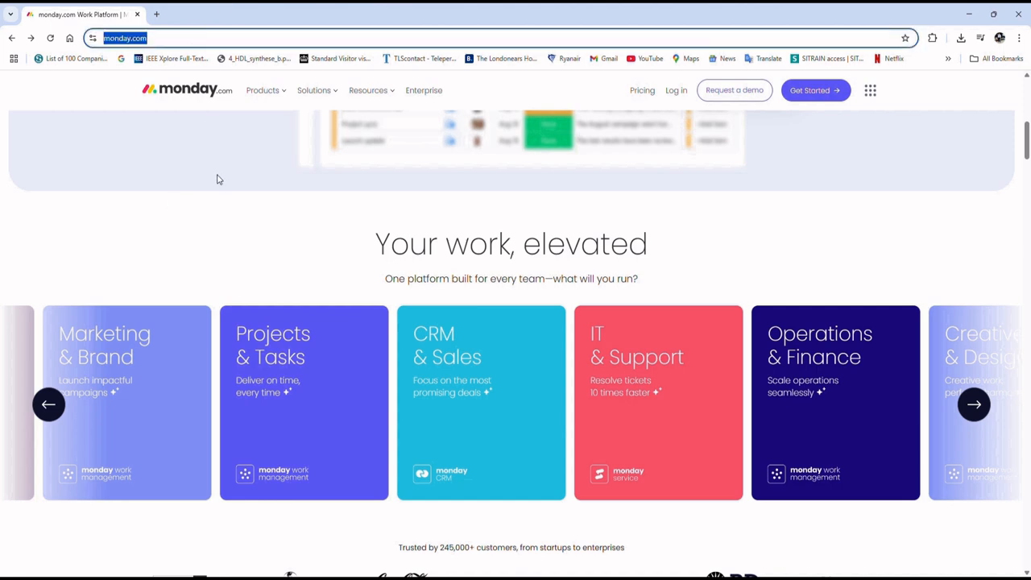
key("Return")
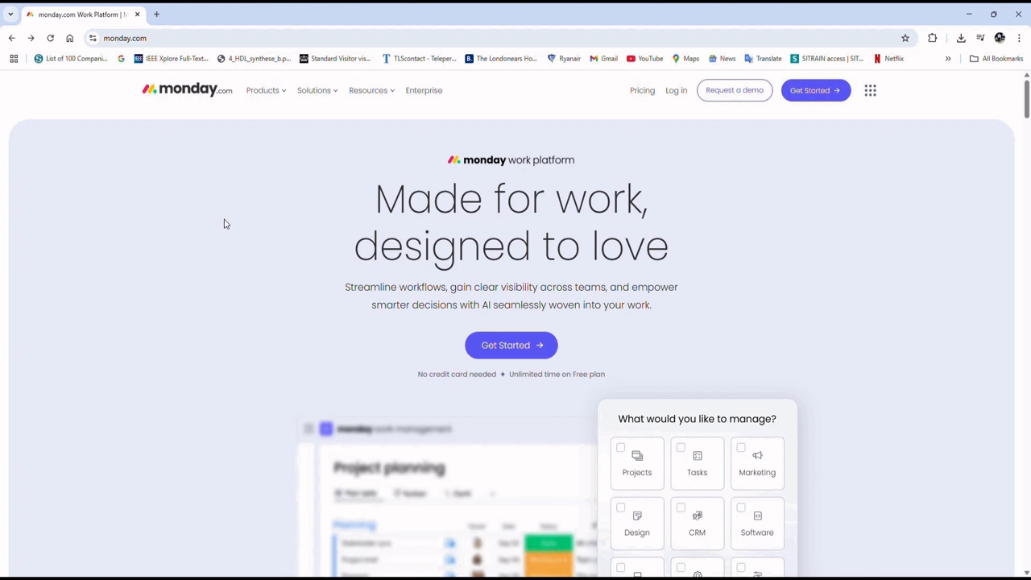
- Examine the monday.com pricing plans, comparing the seats, prices and included features from Free to Enterprise
left_click(642, 91)
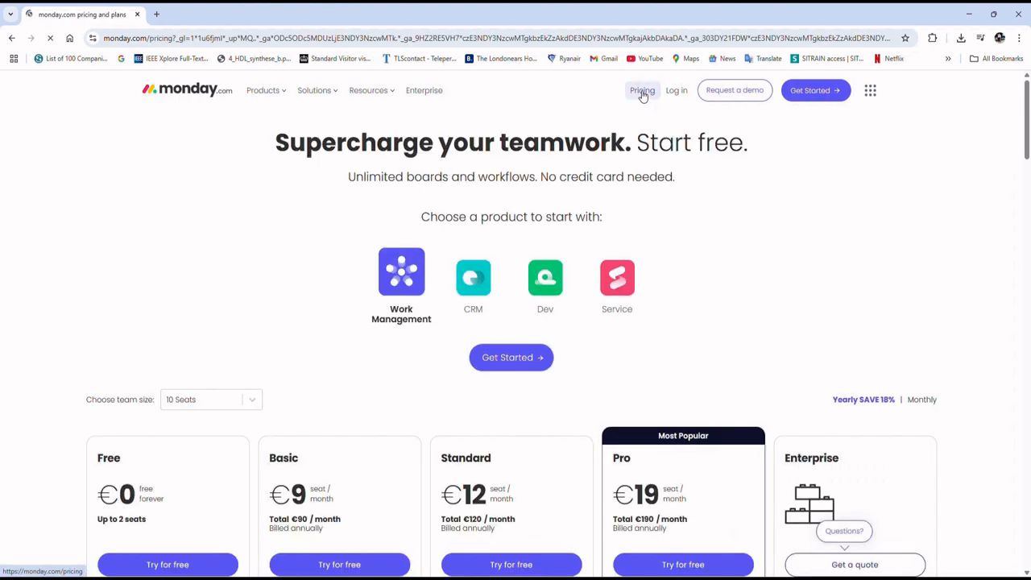
scroll(196, 205, "down", 2)
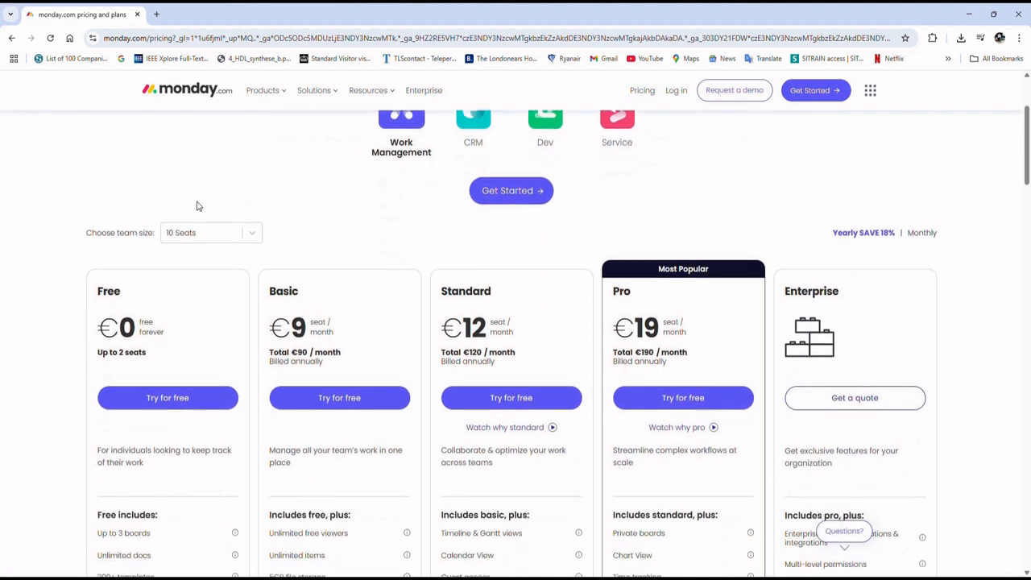
scroll(29, 182, "down", 1)
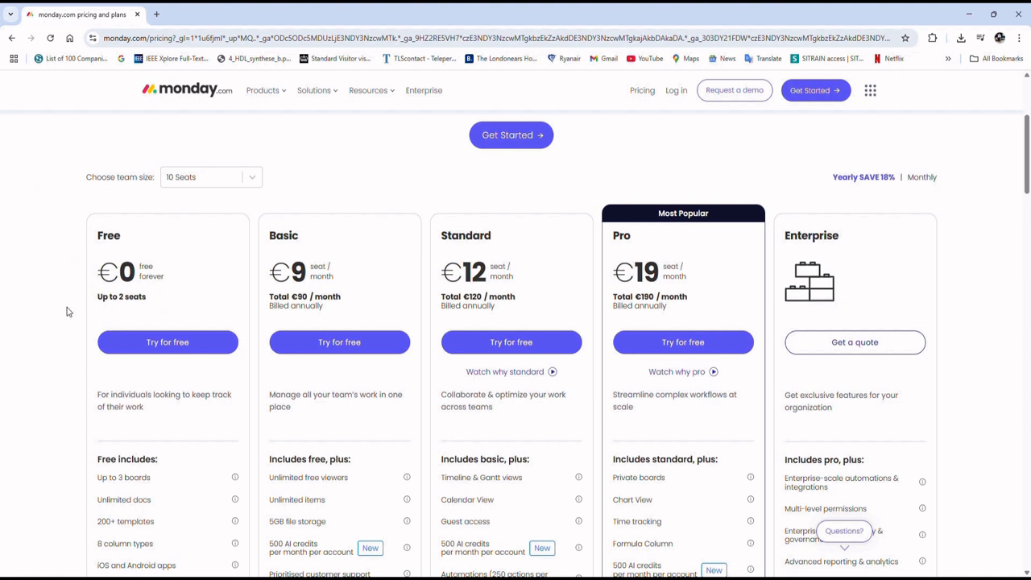
scroll(69, 306, "down", 1)
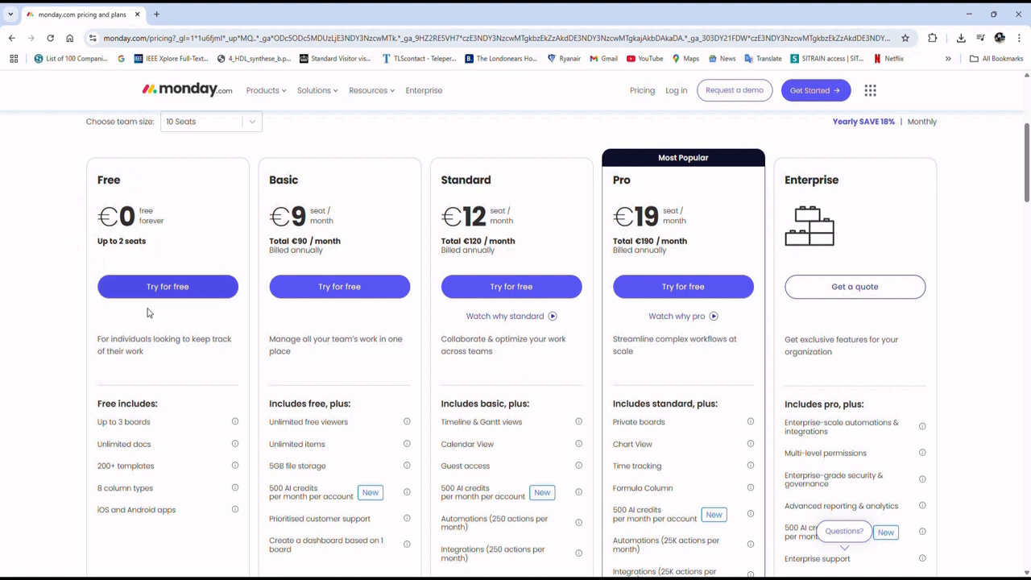
left_click_drag(108, 423, 176, 427)
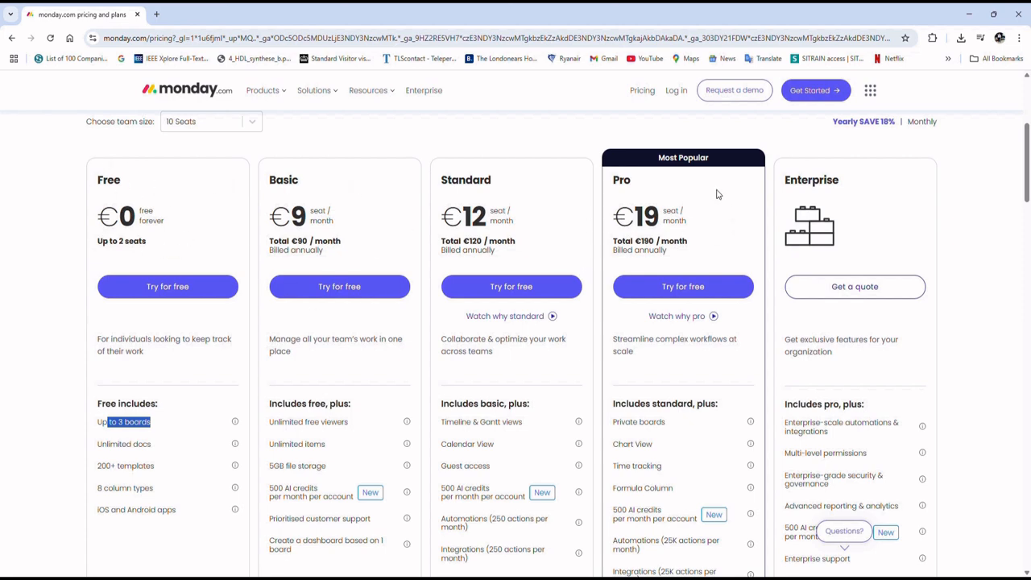
scroll(167, 313, "up", 1)
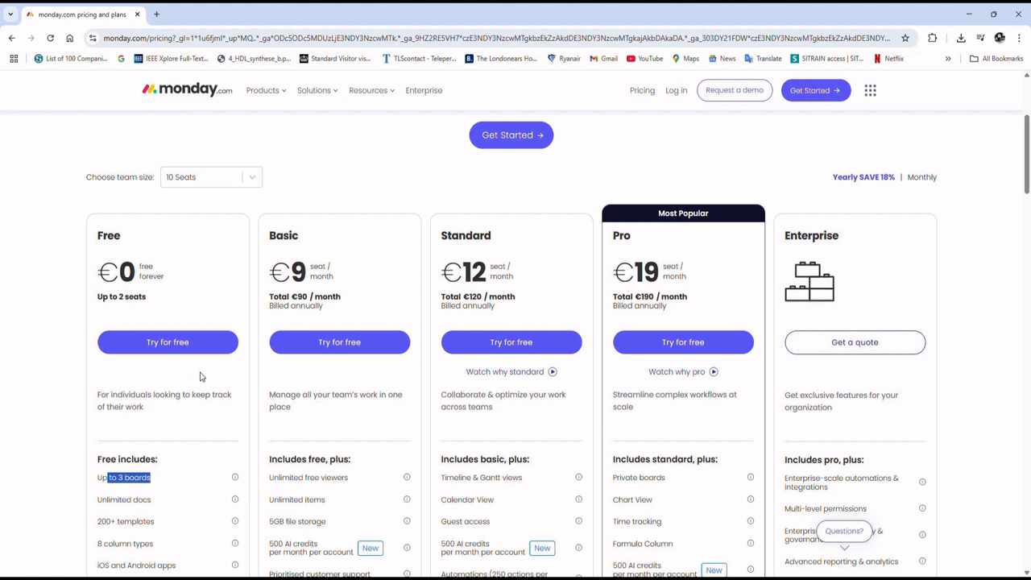
scroll(201, 376, "down", 1)
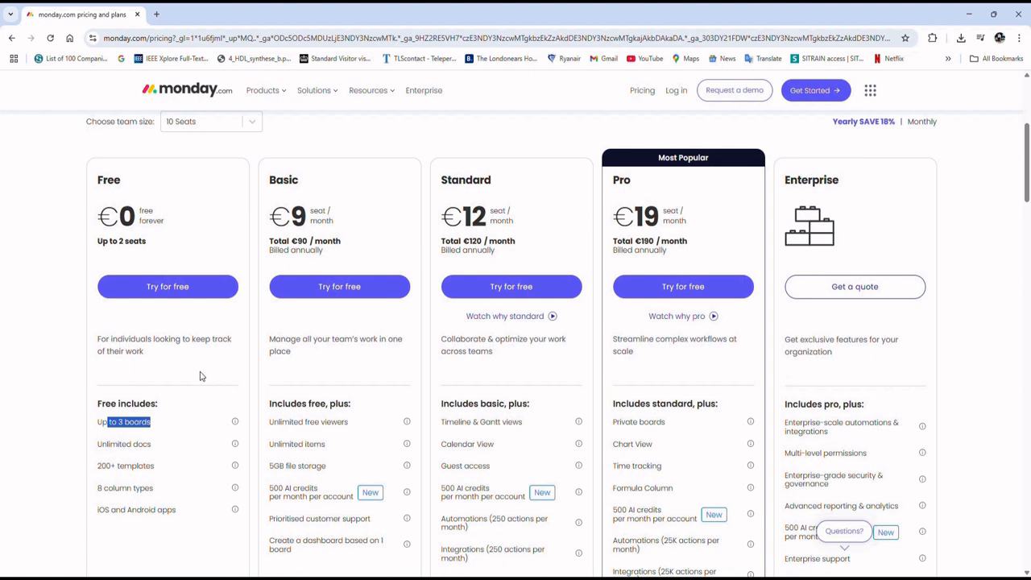
- Return to the monday.com homepage and sign up with an existing Google account
left_click(184, 92)
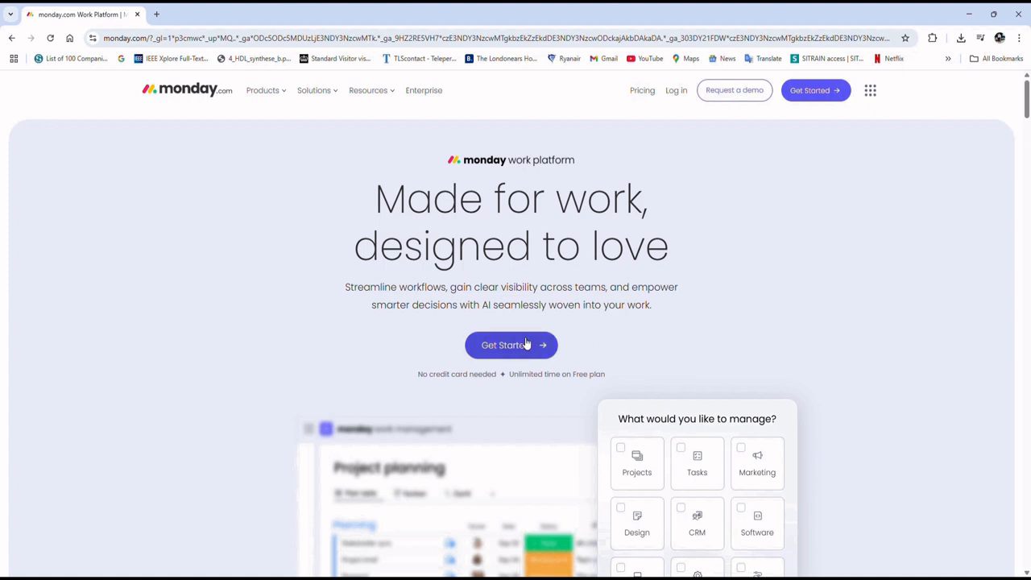
left_click(815, 90)
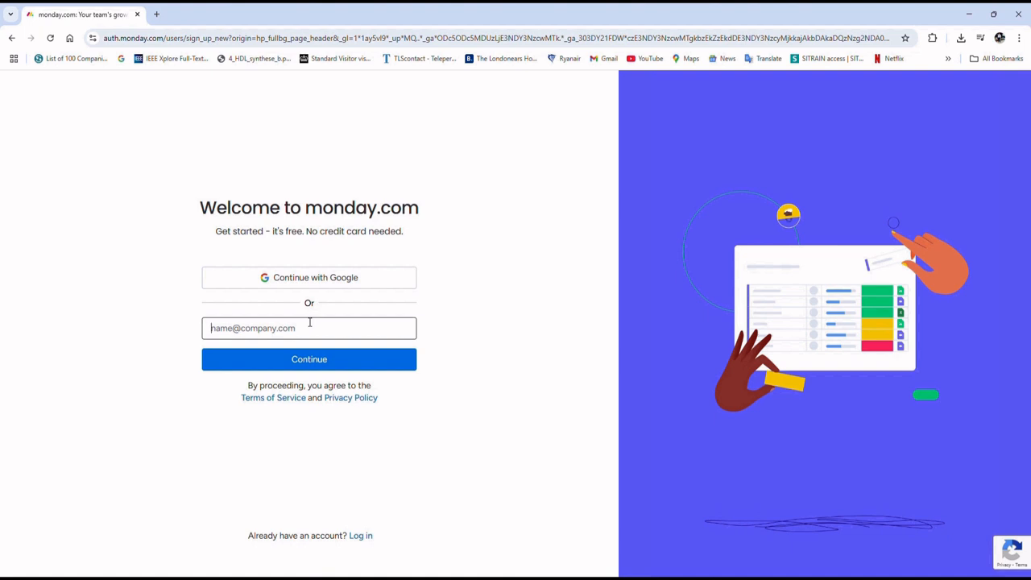
left_click(336, 284)
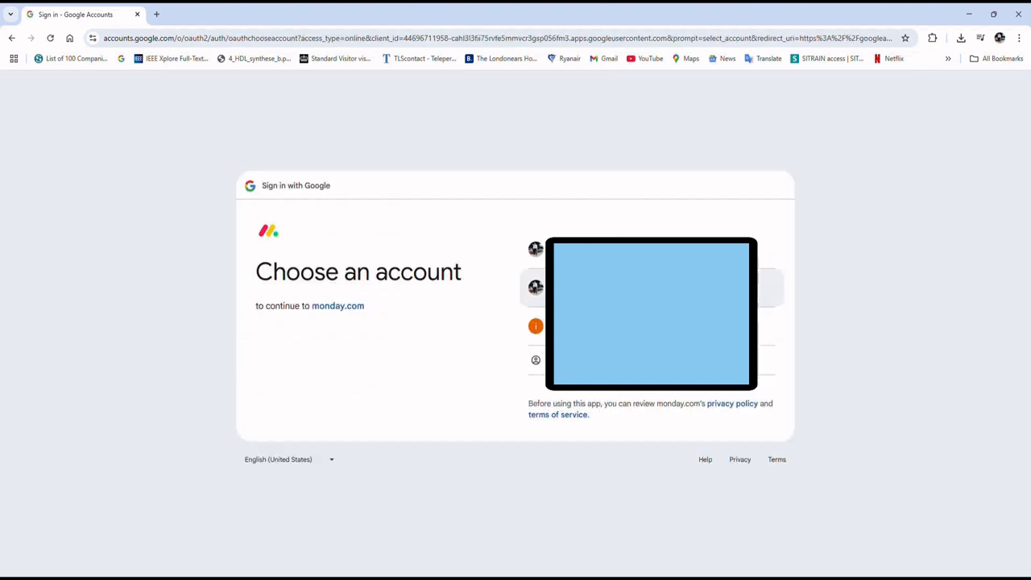
left_click(536, 288)
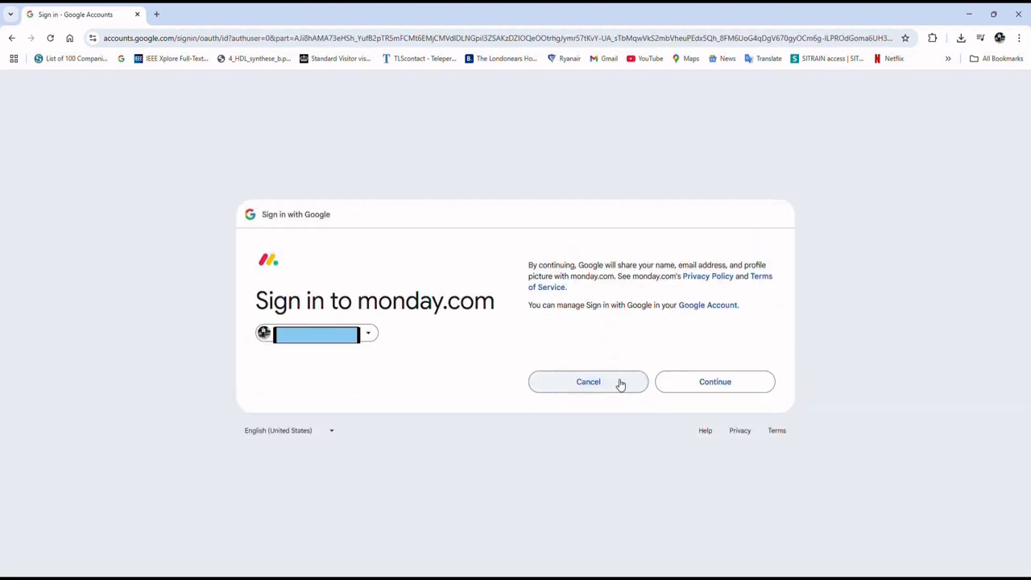
left_click(704, 386)
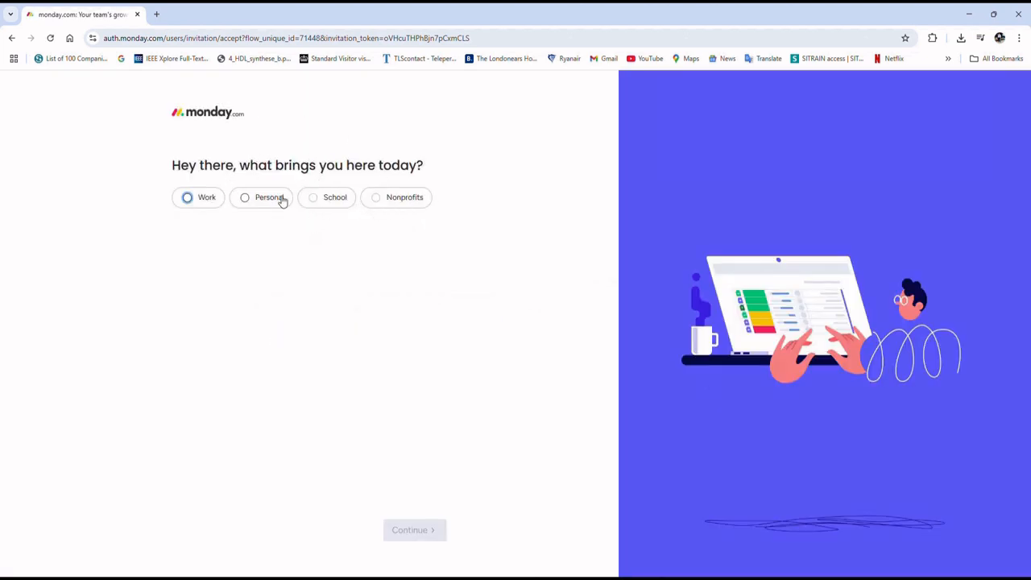
- Answer the onboarding questions with Personal as the purpose and Other as what to manage first
left_click(250, 198)
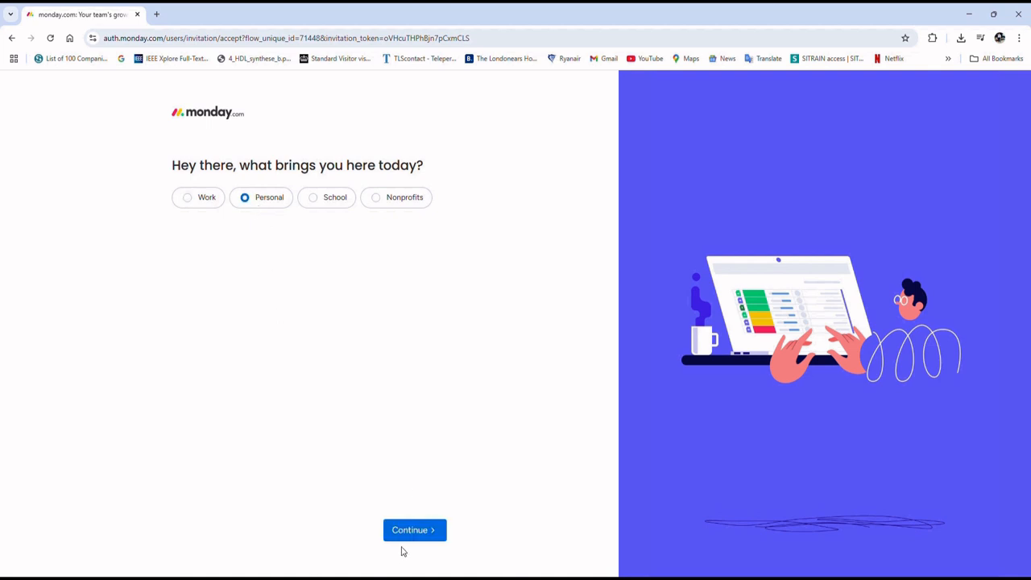
left_click(399, 538)
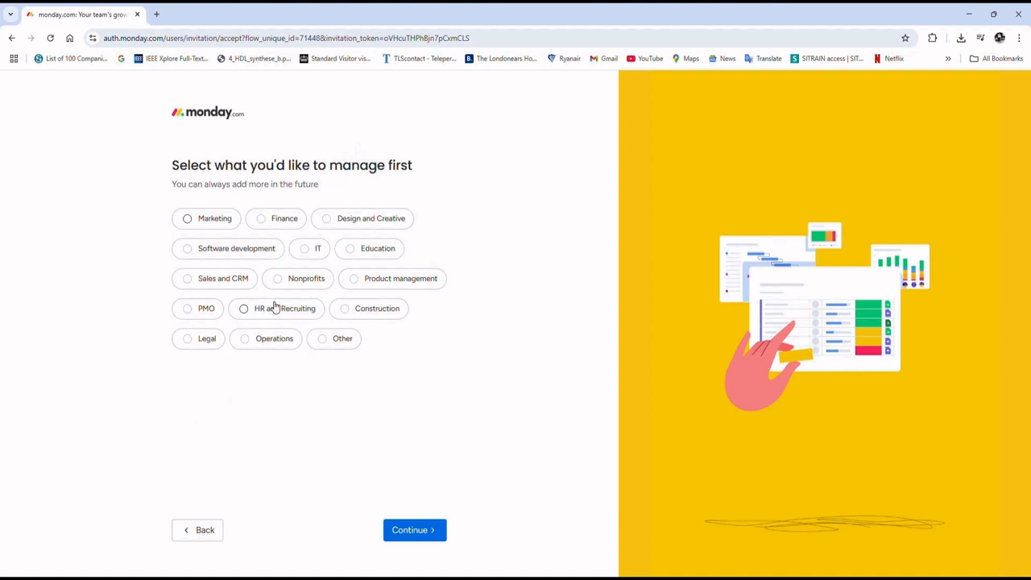
left_click(322, 340)
left_click(401, 534)
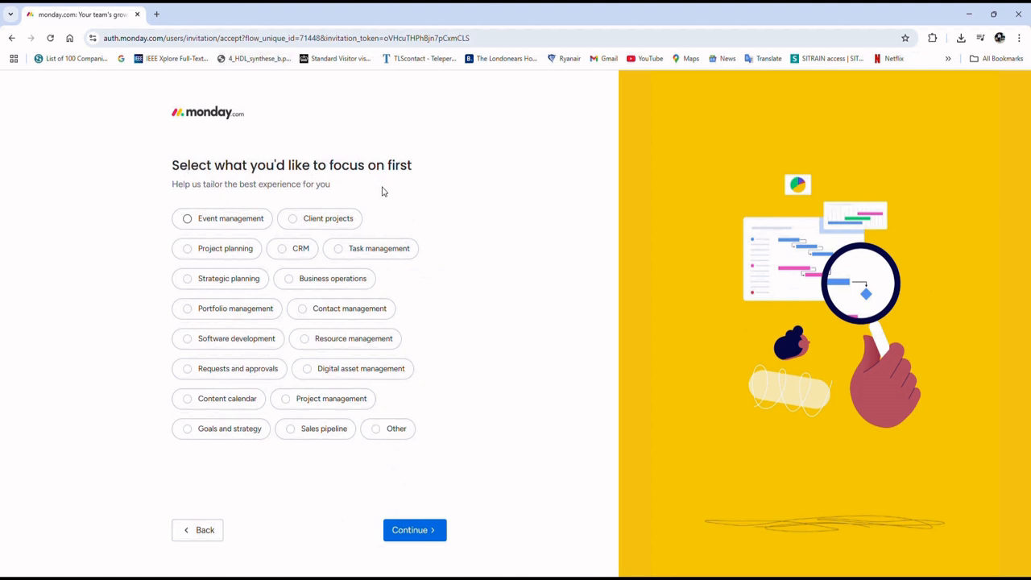
- Set Project planning as the first focus and submit Other and YouTube as how monday.com was discovered
left_click(187, 248)
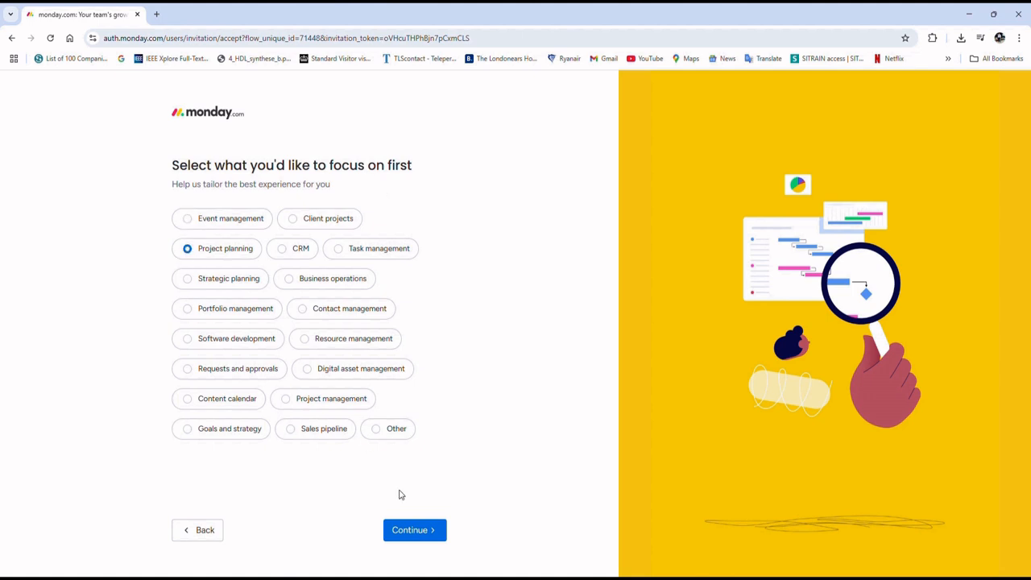
left_click(417, 535)
left_click(296, 425)
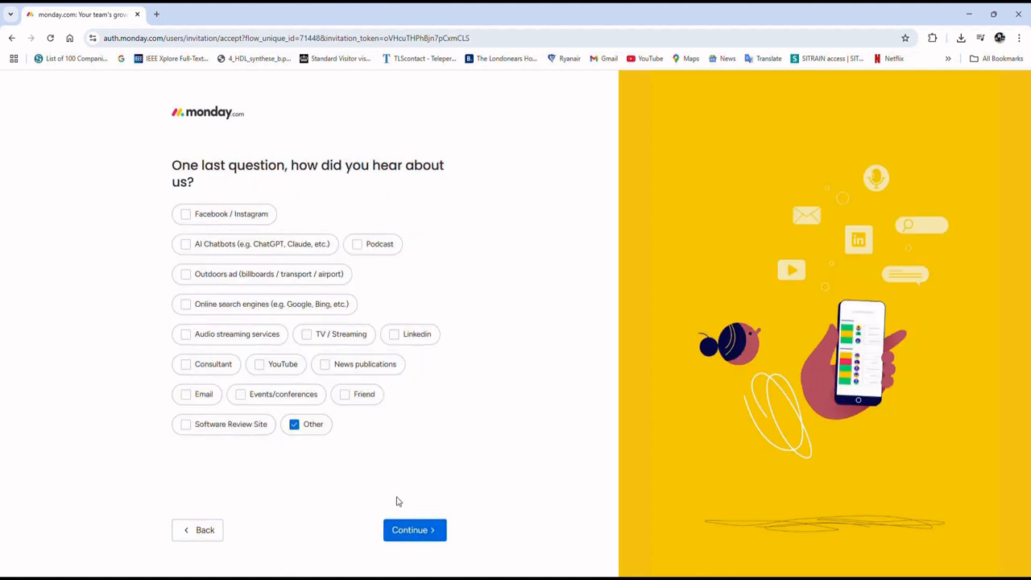
left_click(260, 364)
left_click(414, 533)
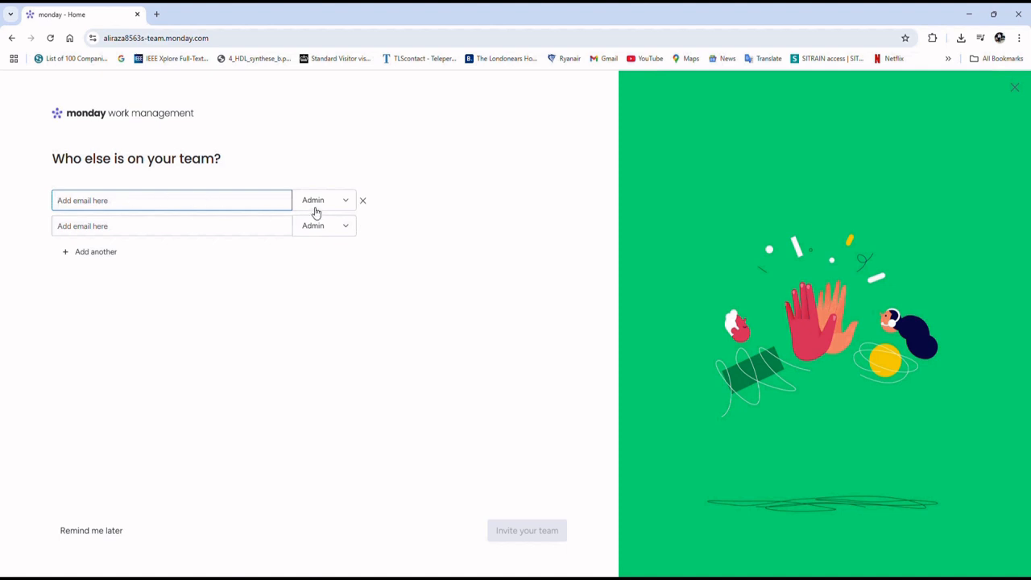
- Check the Admin and Member role options for team invitations and add a third e-mail row
left_click(342, 201)
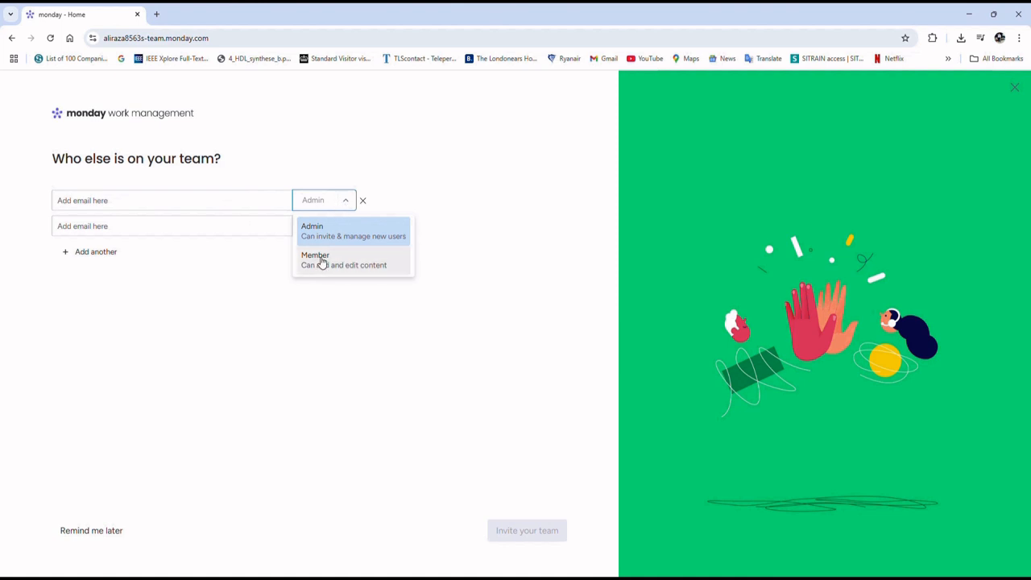
left_click(234, 322)
left_click(65, 253)
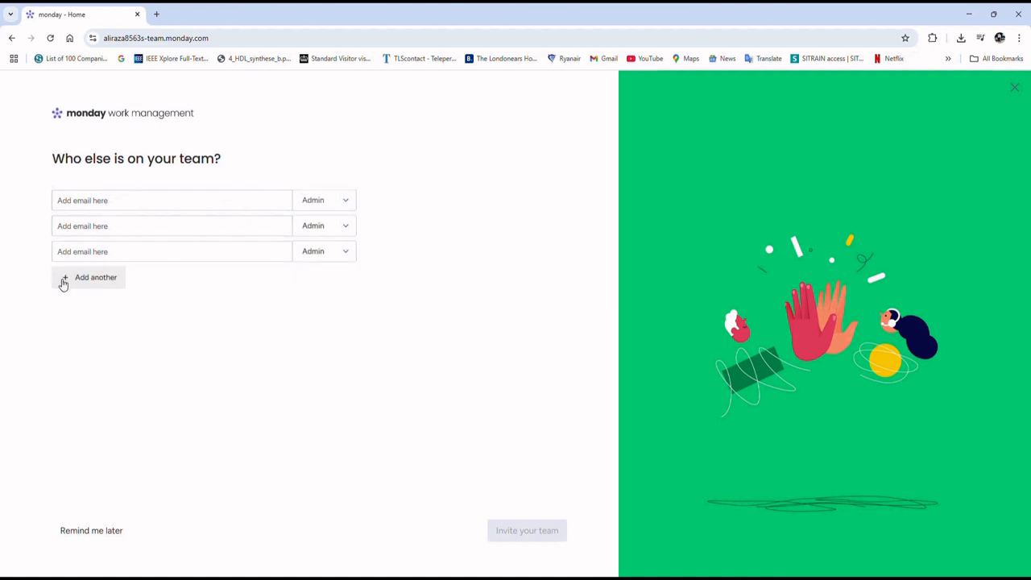
left_click(345, 227)
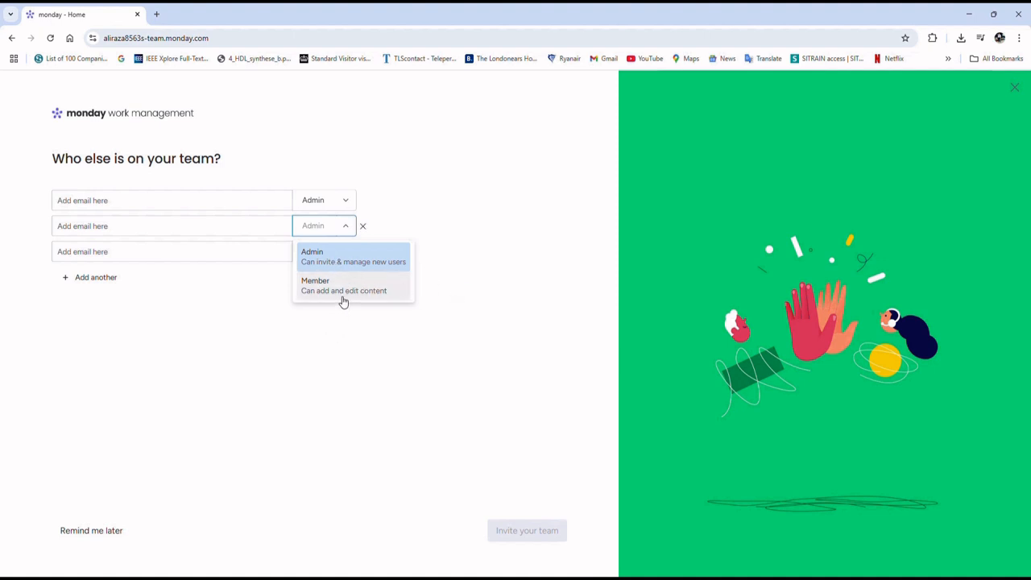
left_click(239, 353)
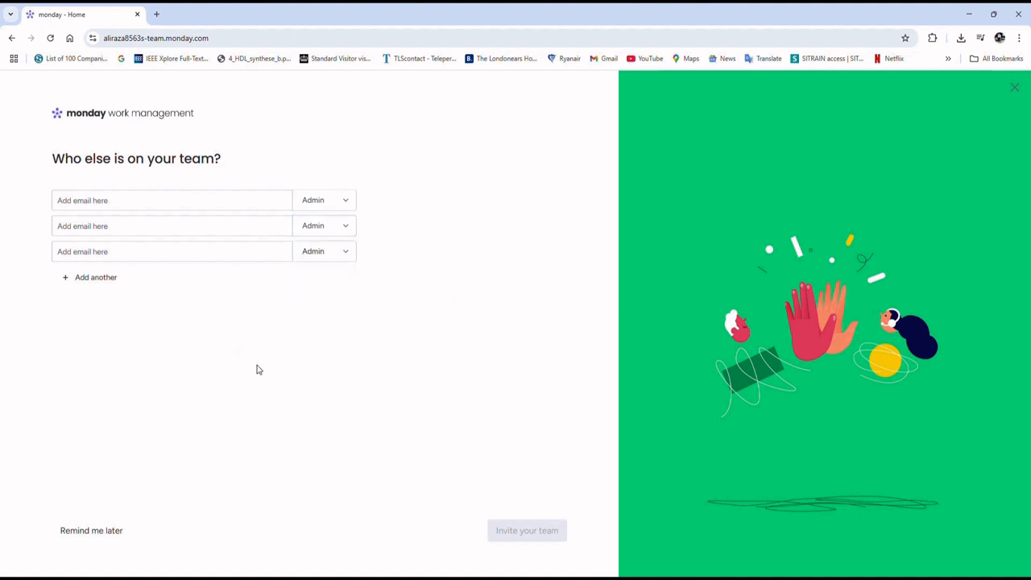
- Postpone the team invitations and name the first board "Web development Project"
left_click(82, 532)
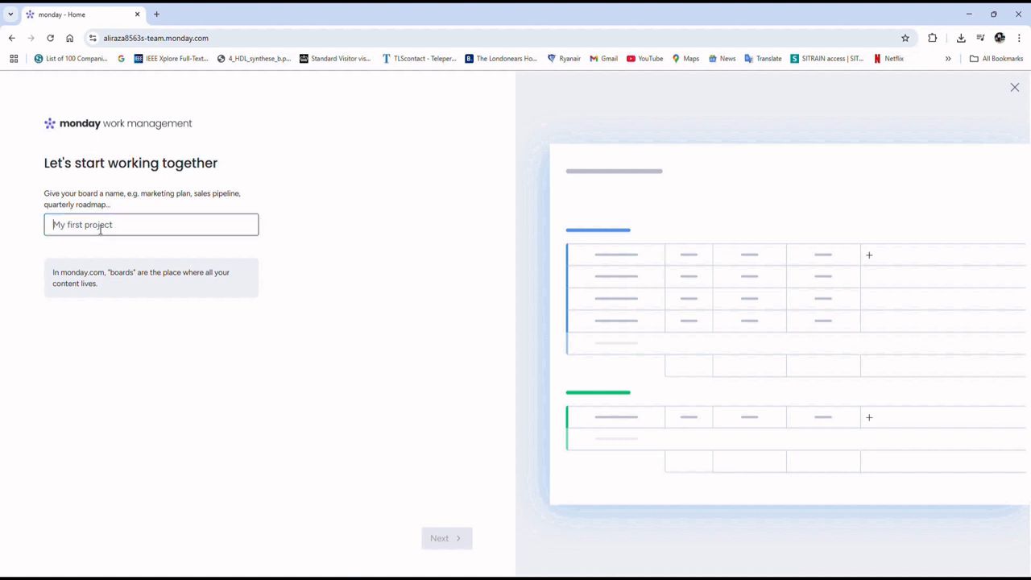
type("Web develop")
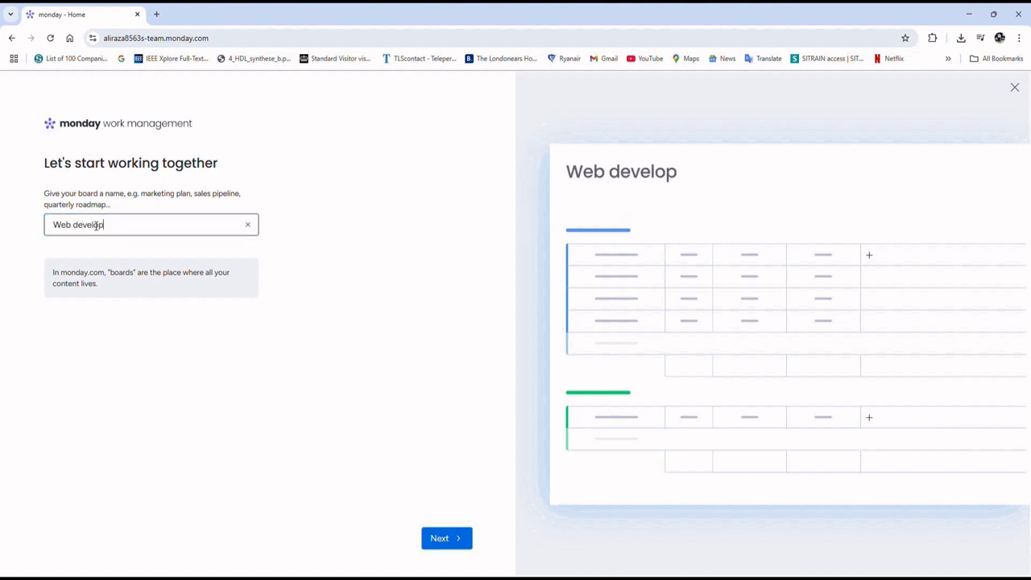
type("ment Project")
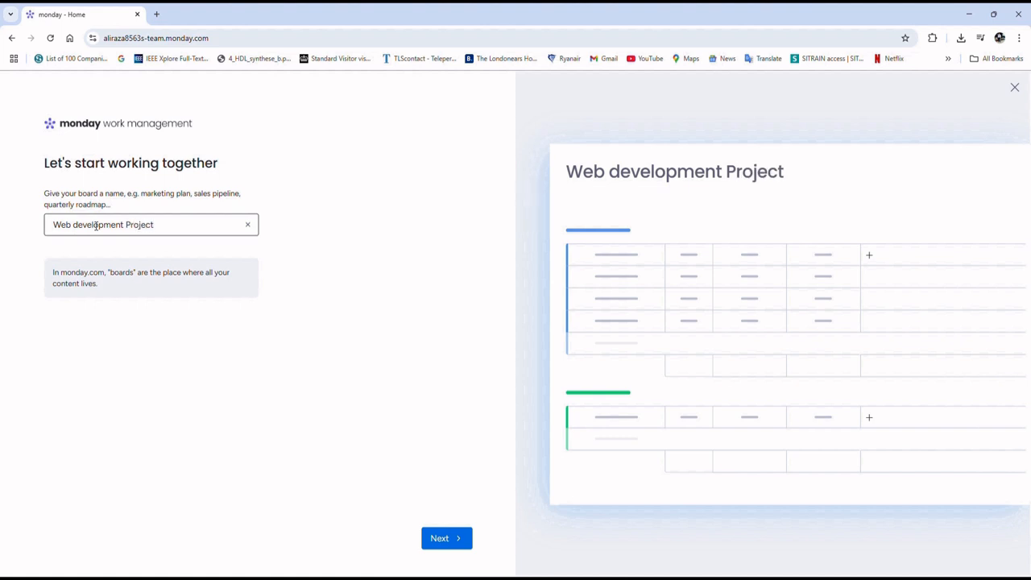
left_click(439, 545)
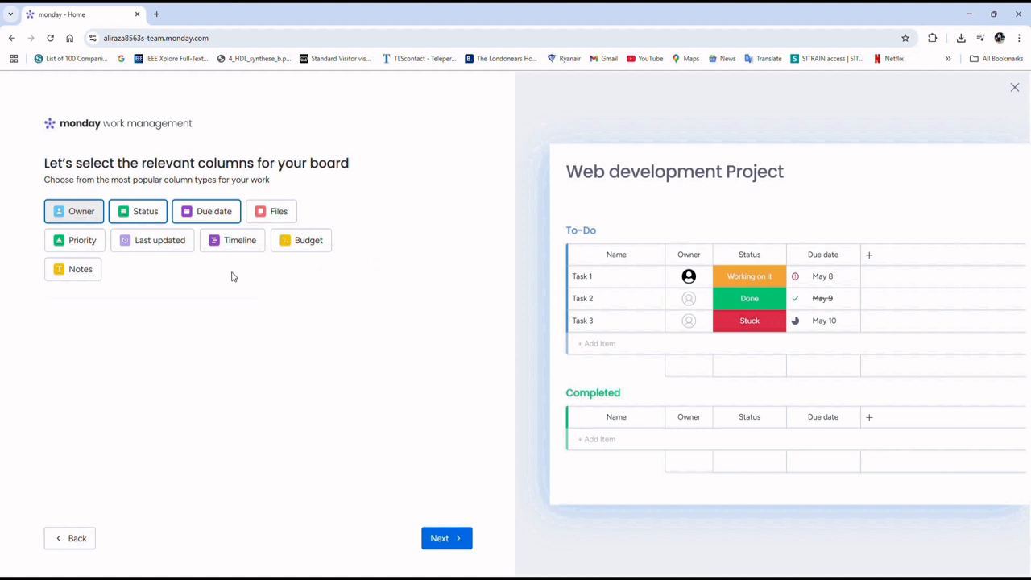
- Add the Timeline and Priority columns to the board setup and remove the Owner and Status columns
left_click(235, 240)
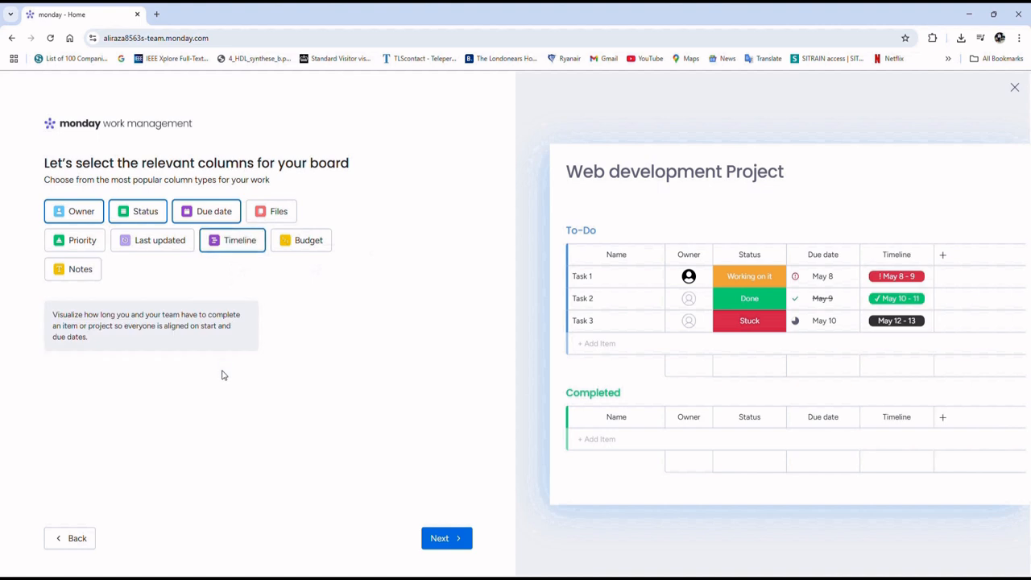
left_click(84, 211)
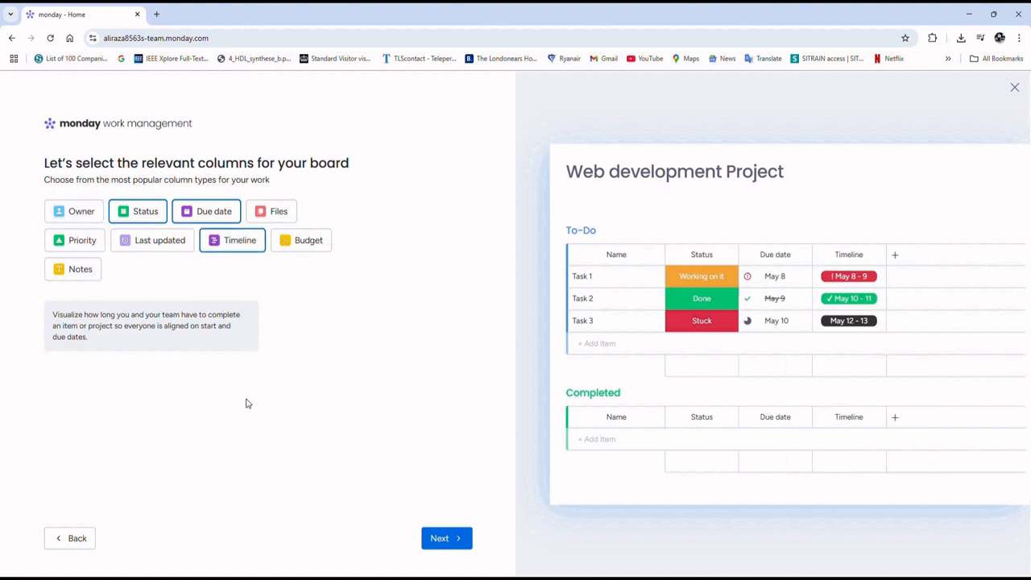
left_click(136, 214)
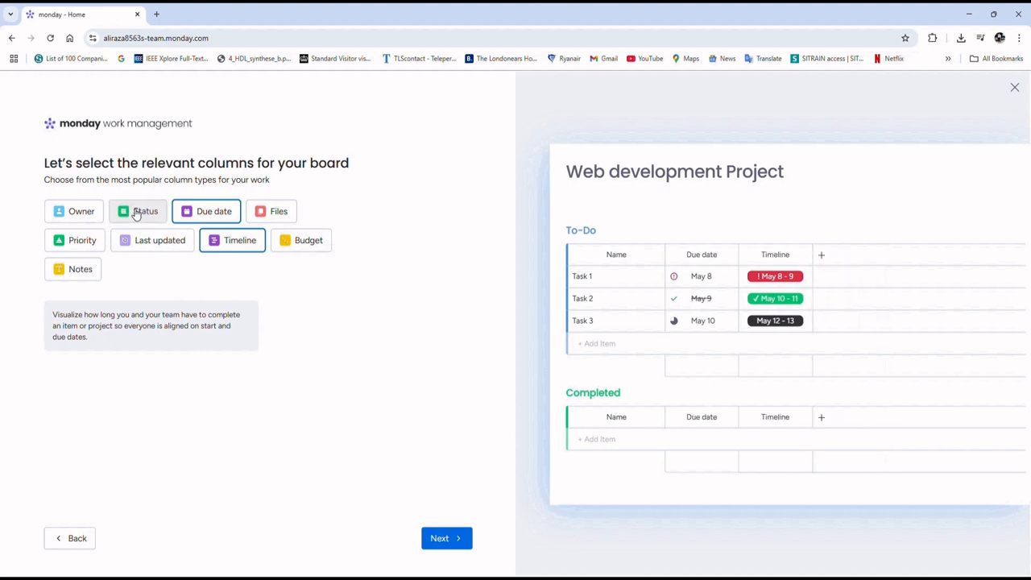
left_click(79, 240)
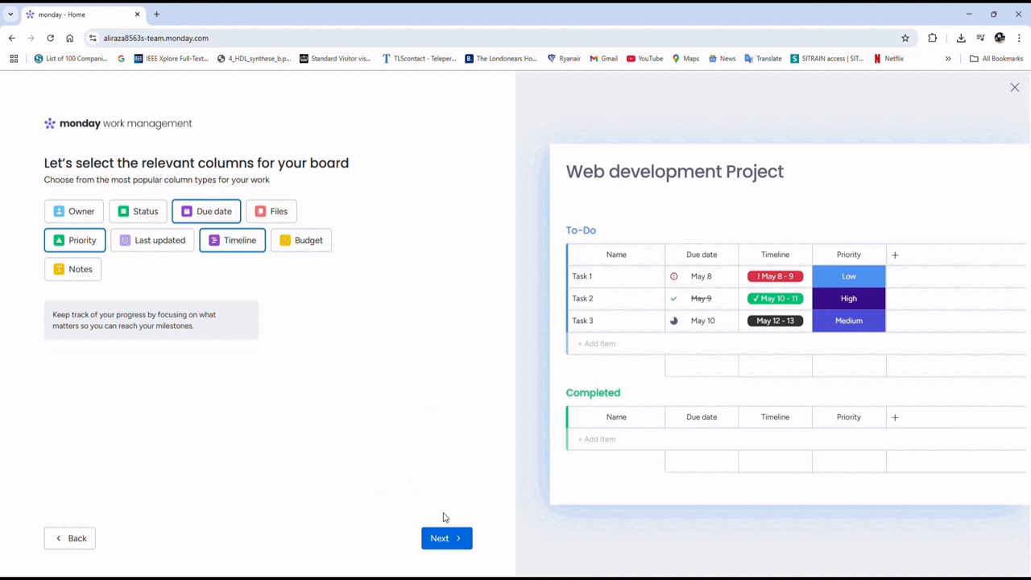
left_click(439, 541)
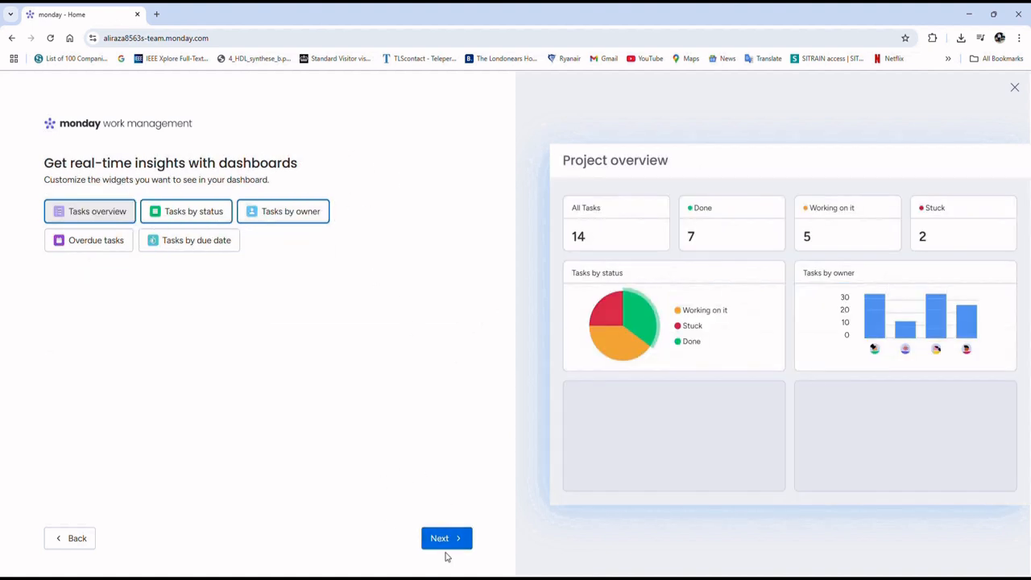
- Accept the default dashboard widgets and the Table view layout to finish the board setup
left_click(438, 546)
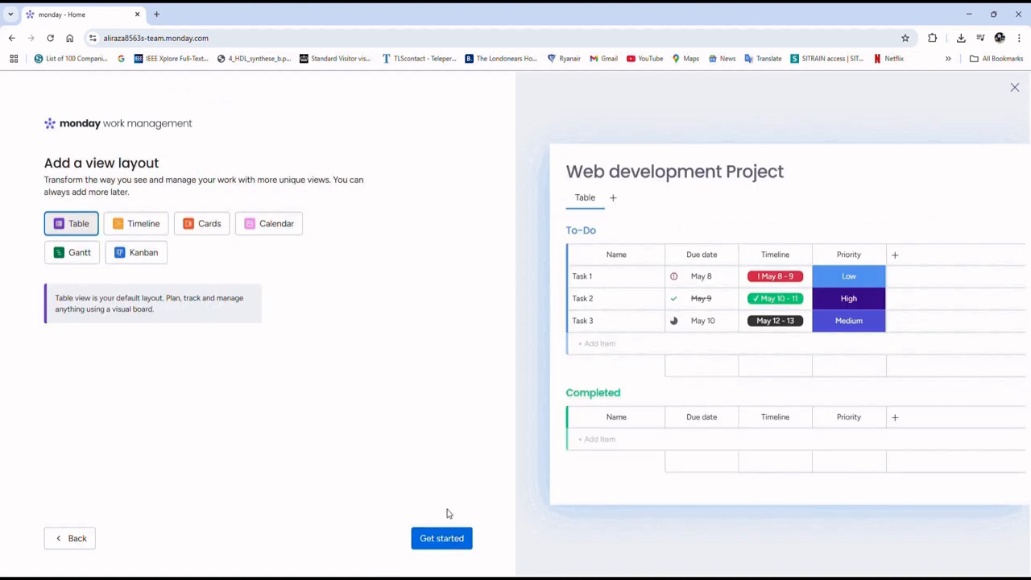
left_click(443, 544)
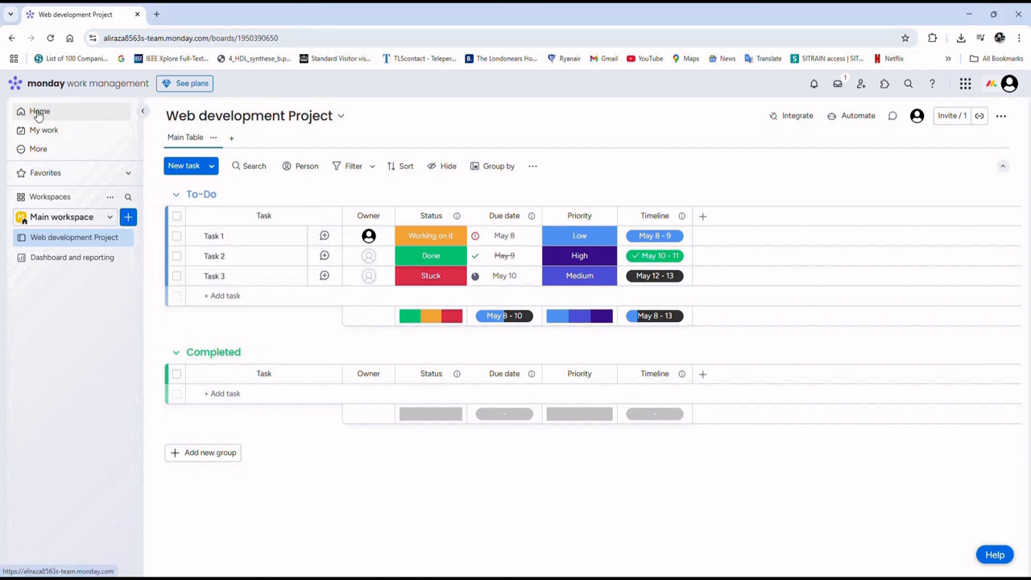
- Look through the Home page and the My Work overview, dismissing the My Work welcome message
left_click(38, 114)
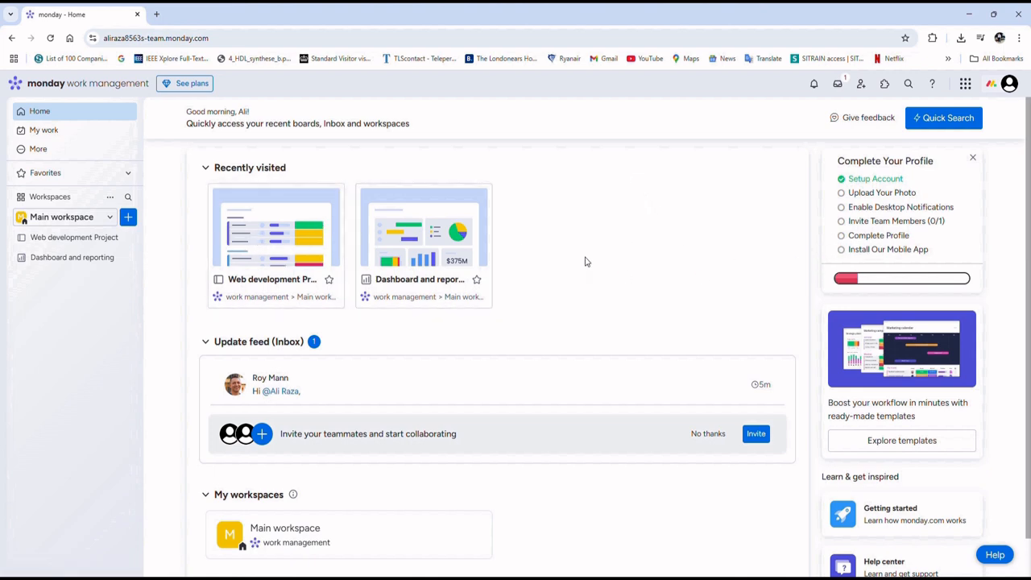
scroll(578, 234, "down", 1)
scroll(578, 234, "up", 1)
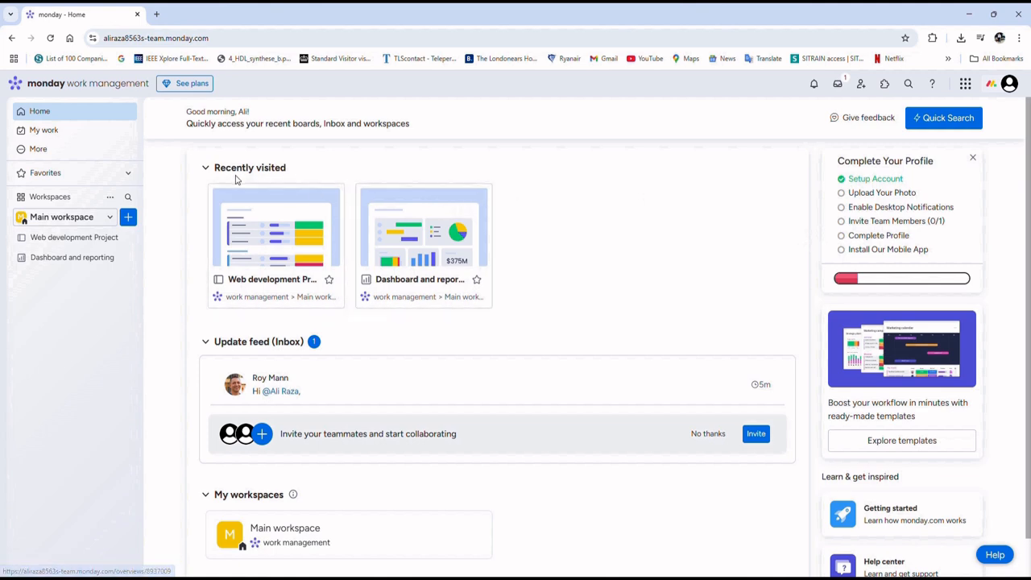
left_click(60, 137)
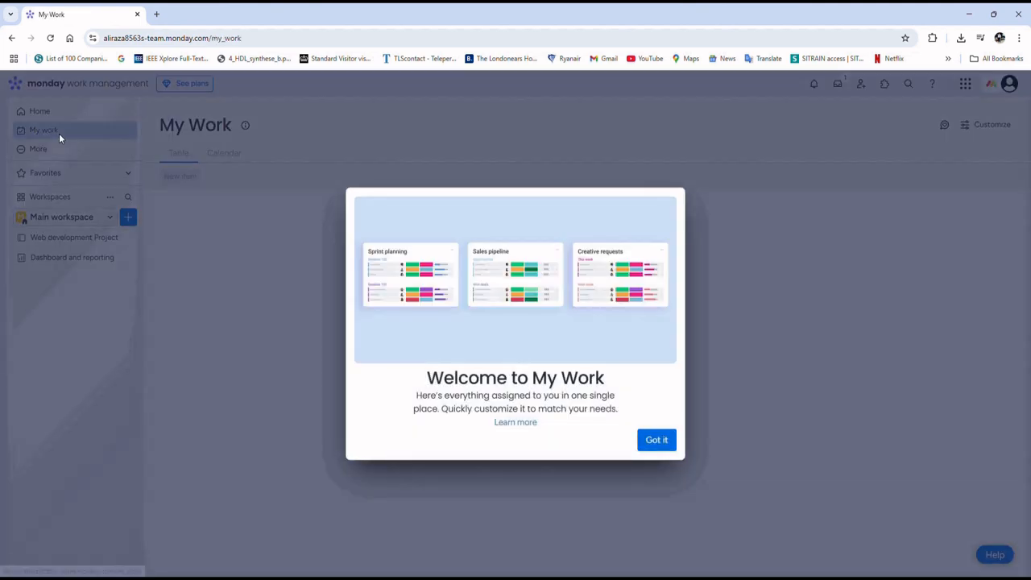
left_click(656, 440)
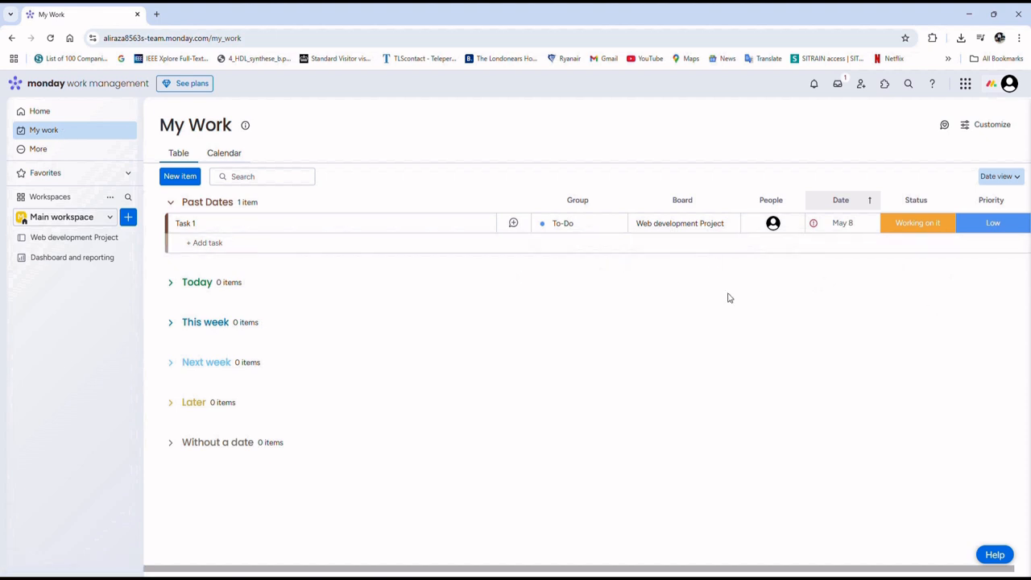
- Check the recent items offered by Quick Search and close it without searching
left_click(31, 153)
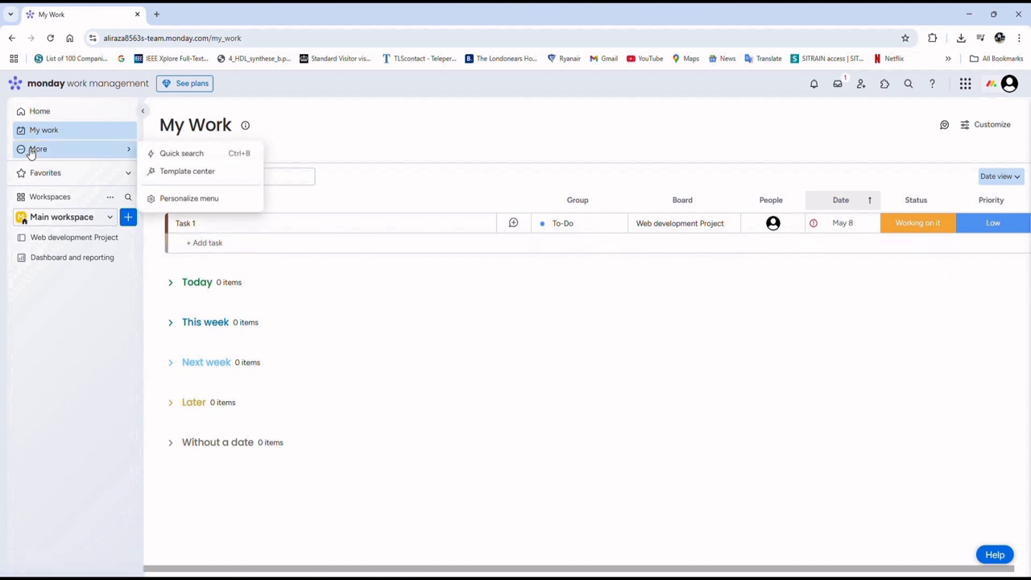
left_click(223, 154)
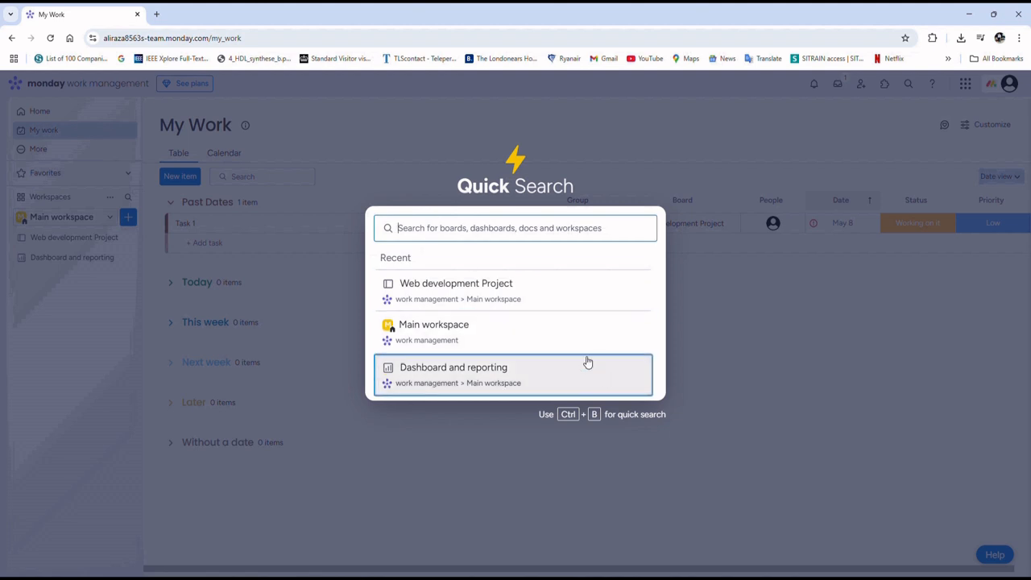
left_click(189, 429)
- Open the Main workspace page and rename the workspace to Projects
left_click(69, 200)
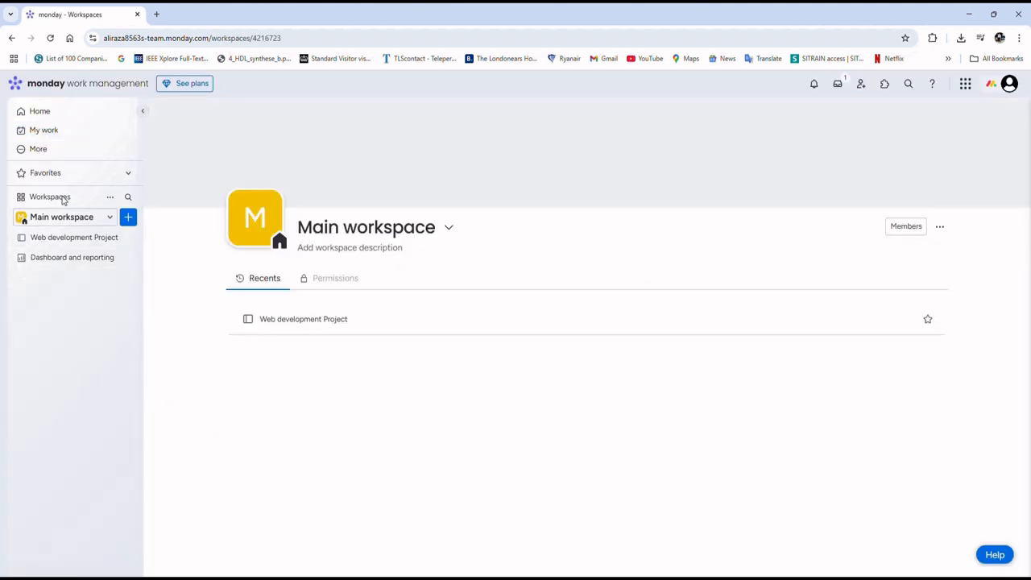
left_click(110, 221)
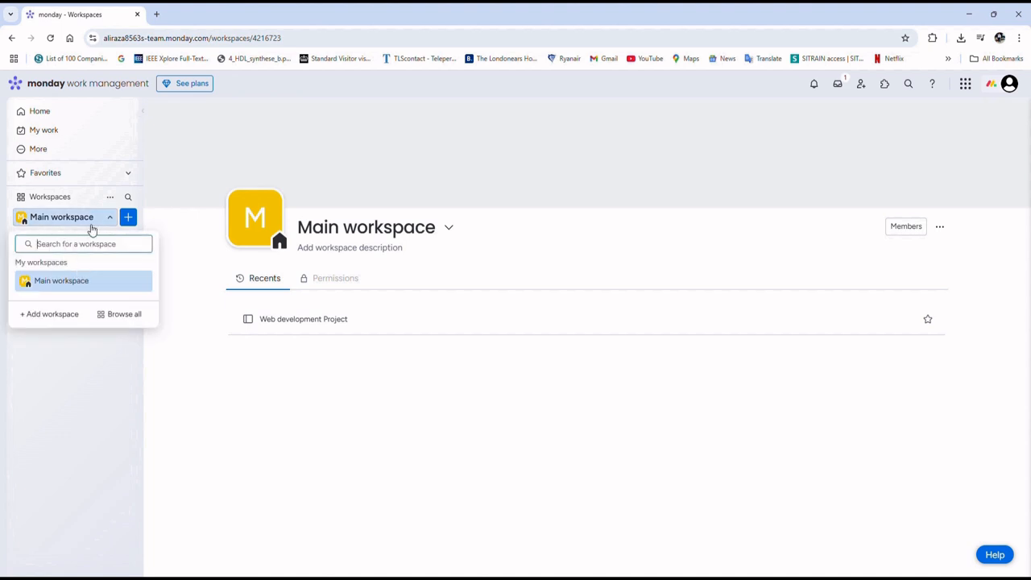
left_click(418, 242)
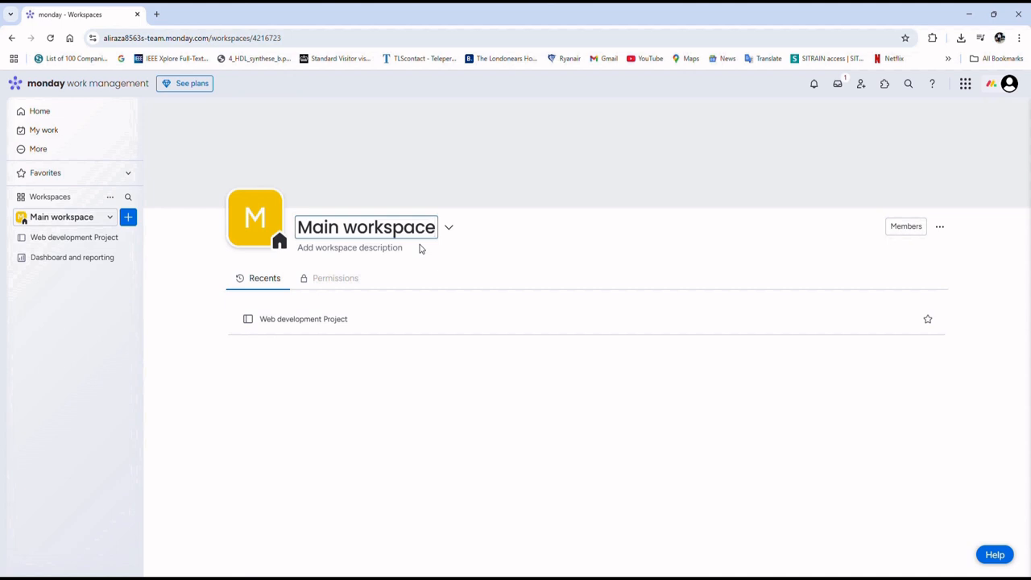
key("ctrl+a")
key("BackSpace")
type("Projects")
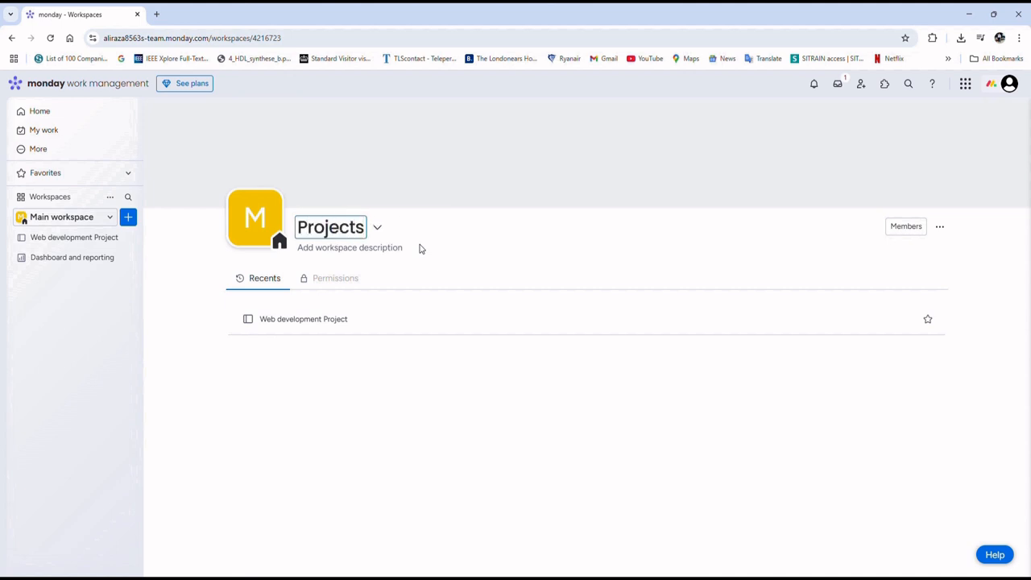
key("Return")
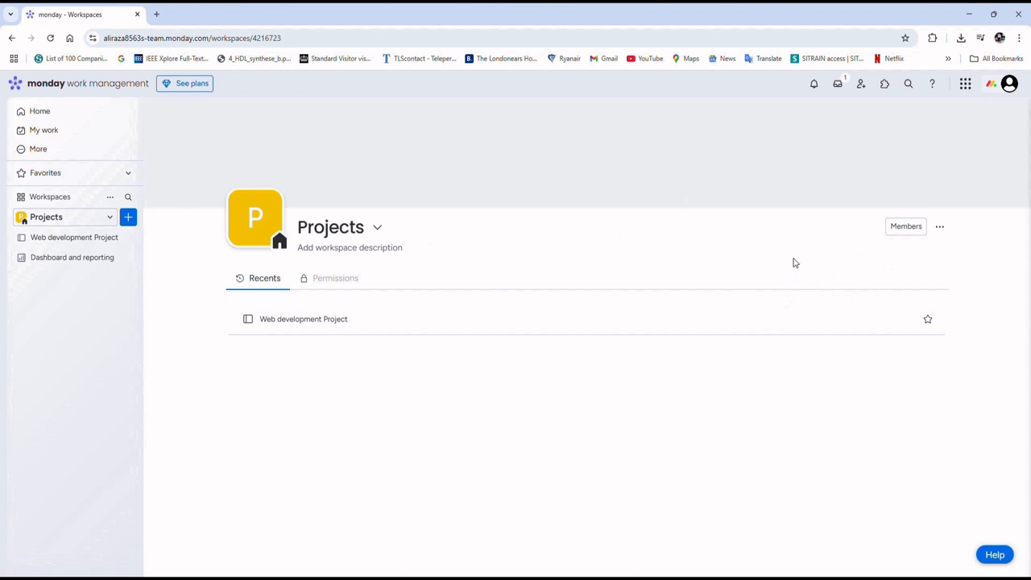
- Check the workspace's members dialog and open the Web development Project board from the recent items
left_click(910, 228)
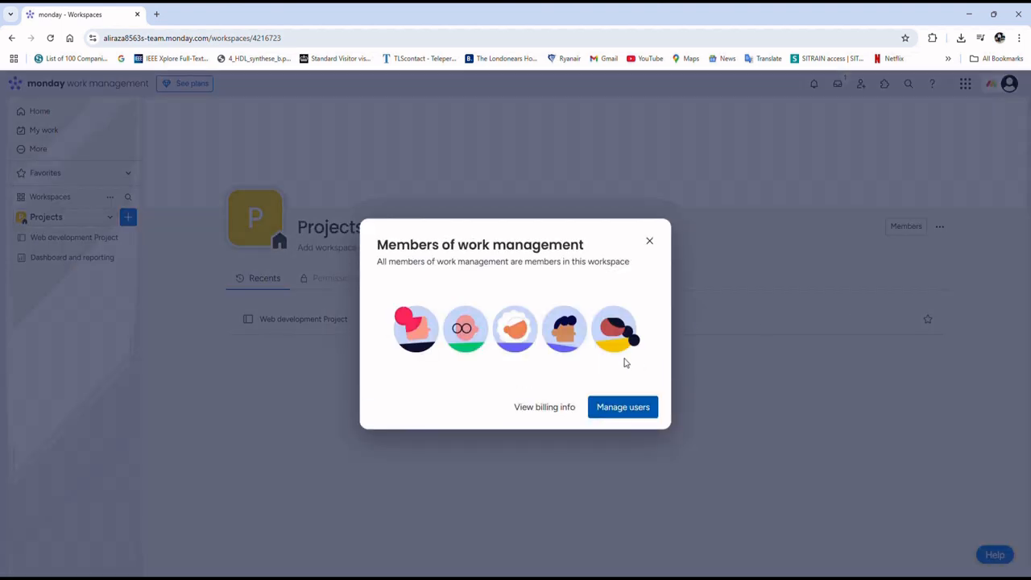
left_click(648, 243)
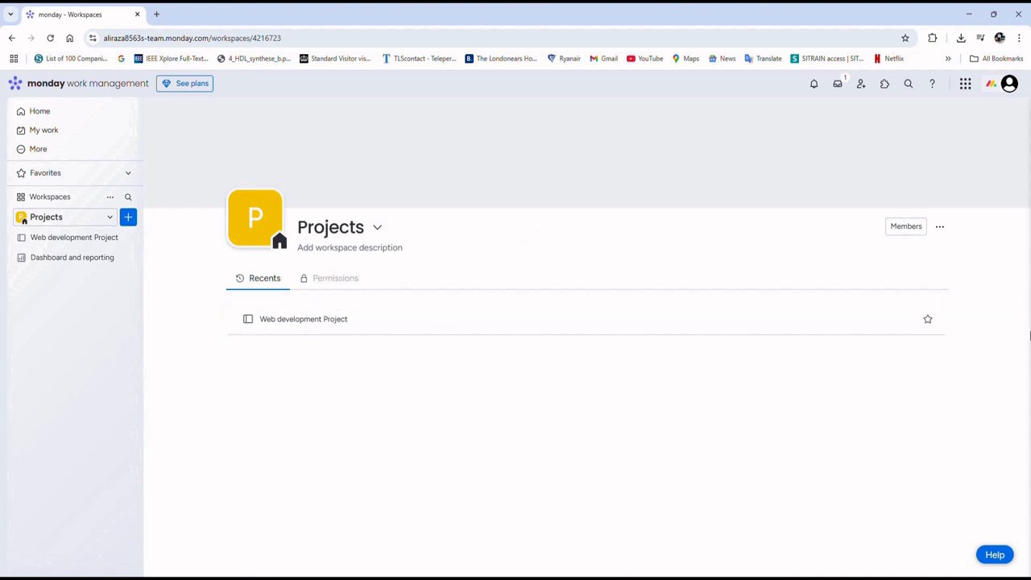
left_click(338, 329)
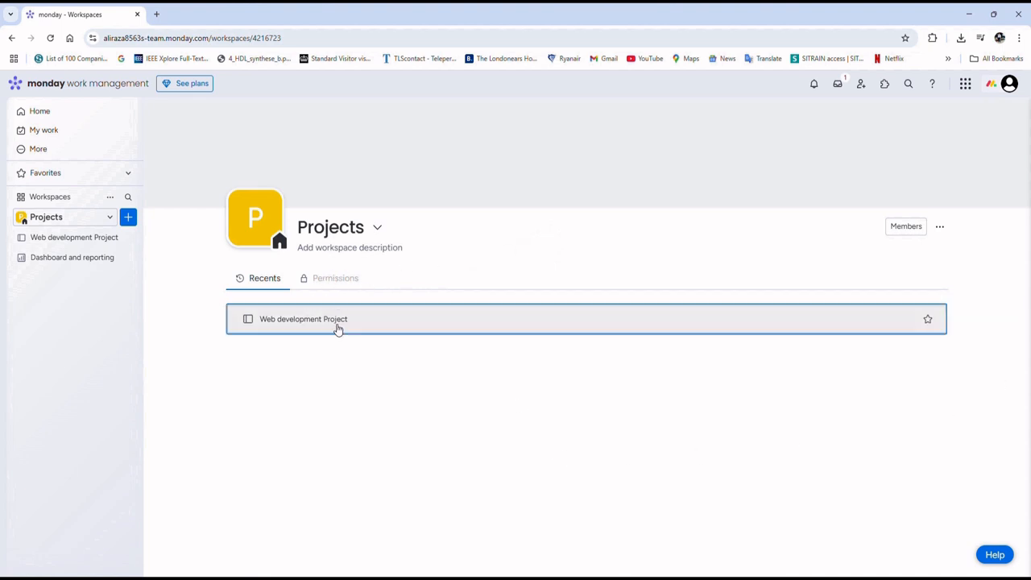
left_click(308, 323)
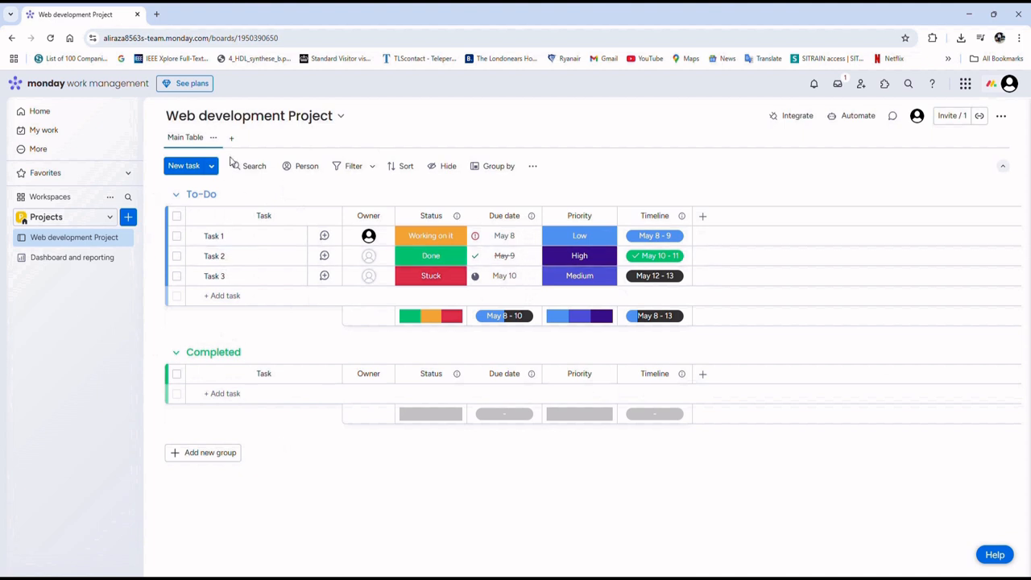
- Collapse the To-Do and Completed groups and add a new group named Marketing below them, collapsed as well
left_click(176, 195)
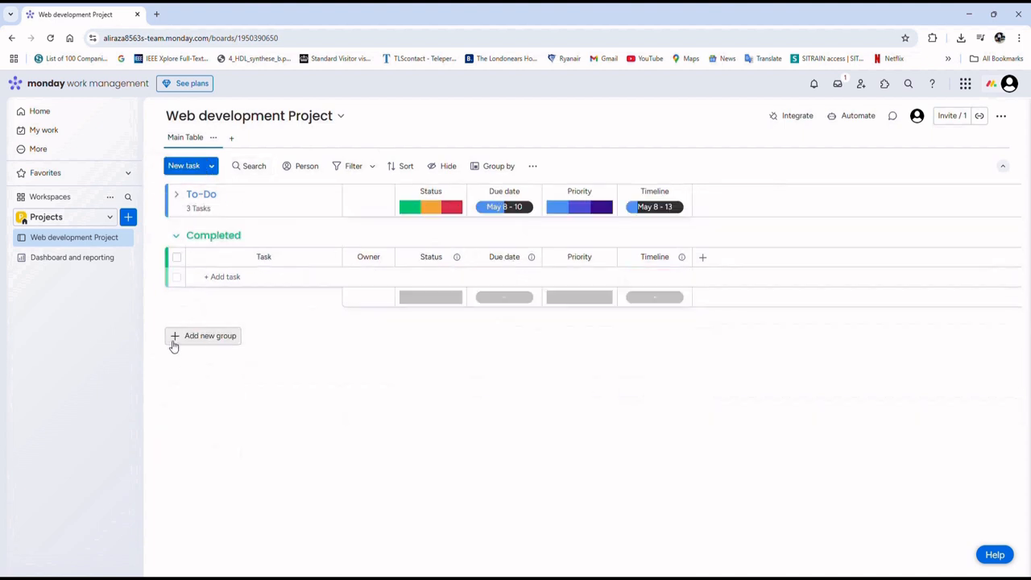
left_click(176, 235)
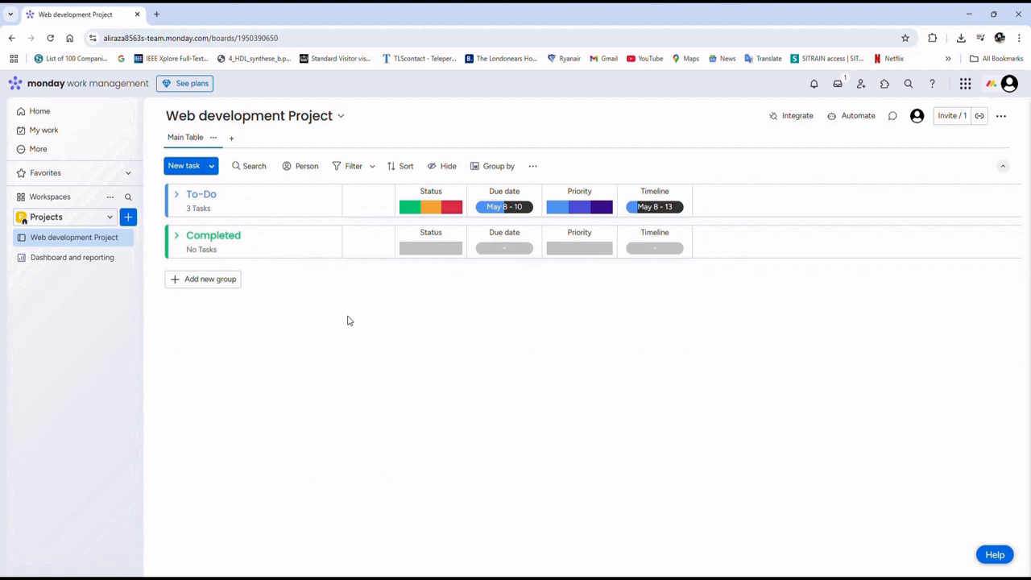
left_click(179, 290)
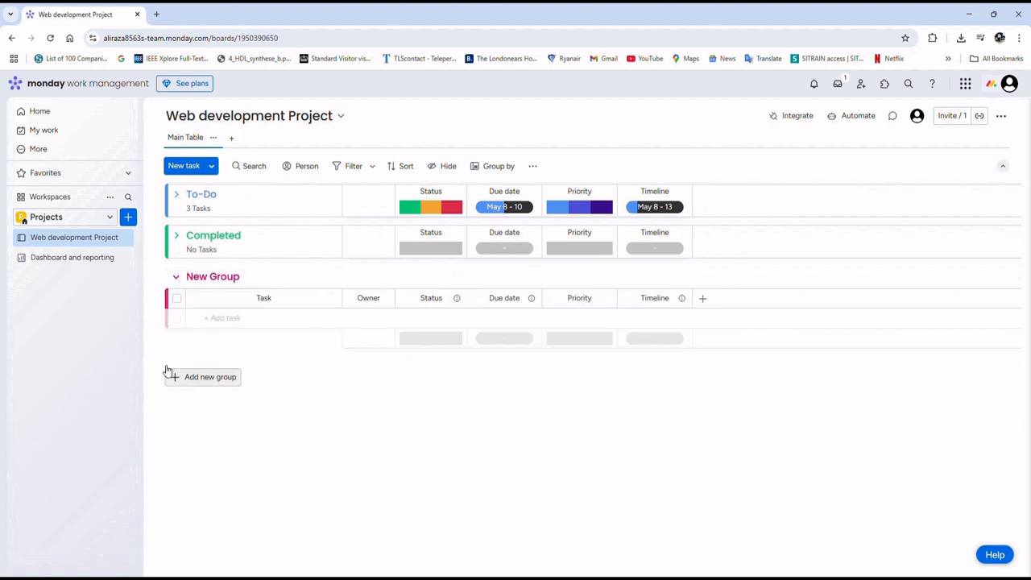
left_click_drag(256, 276, 201, 271)
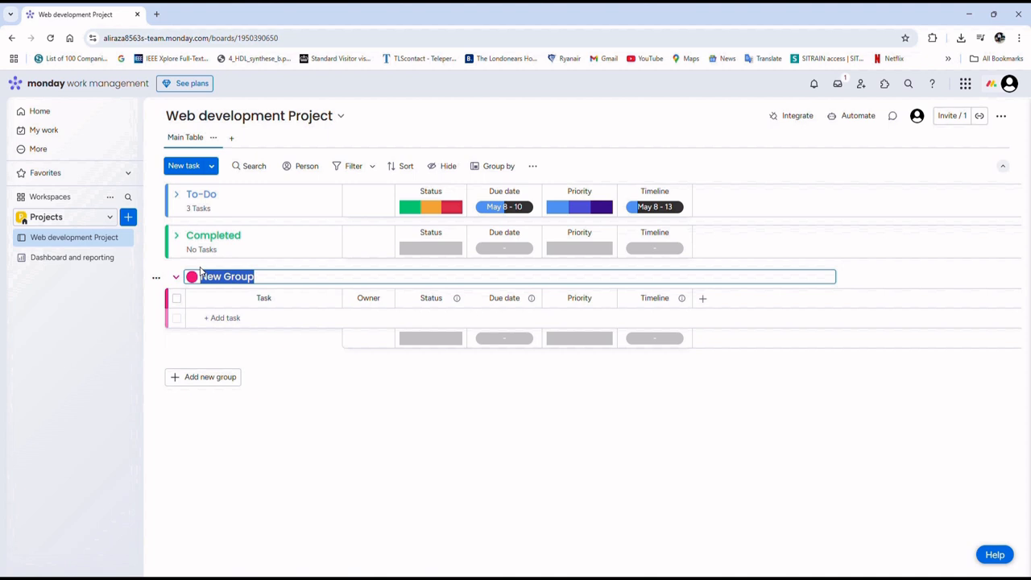
type("Marketing")
key("Return")
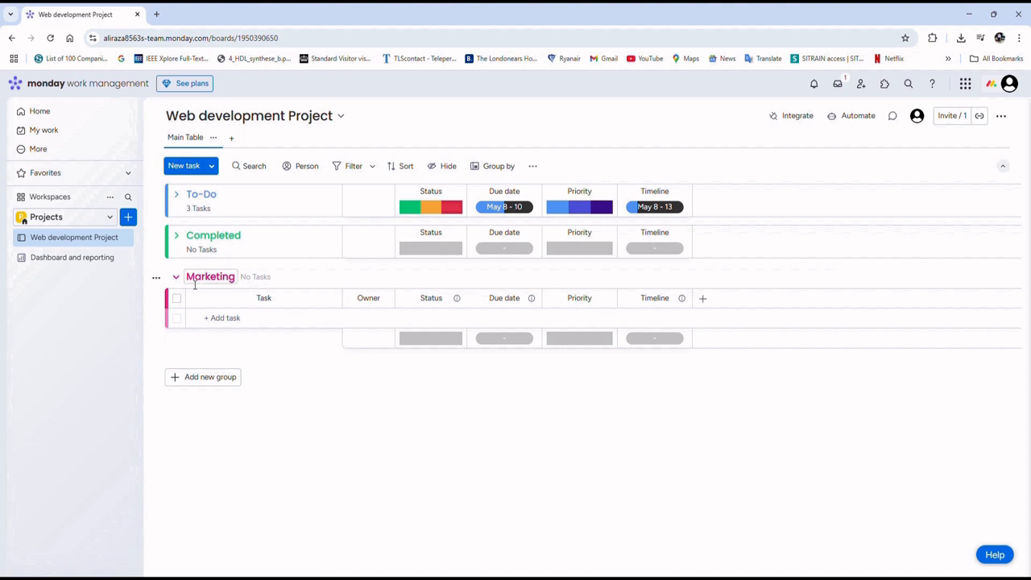
left_click(177, 279)
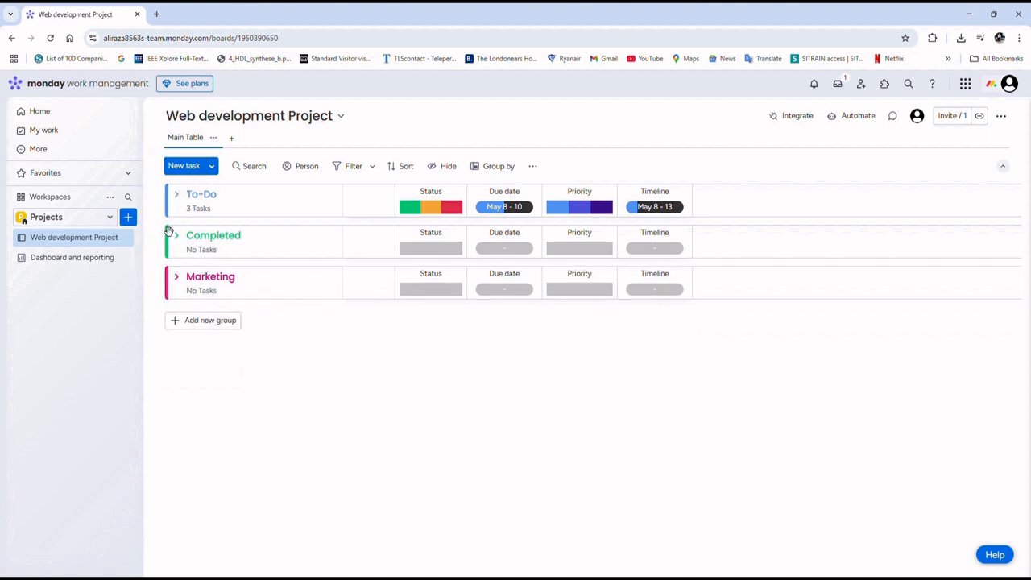
- Expand the board's groups again and rename the To-Do group to Sales
left_click(176, 194)
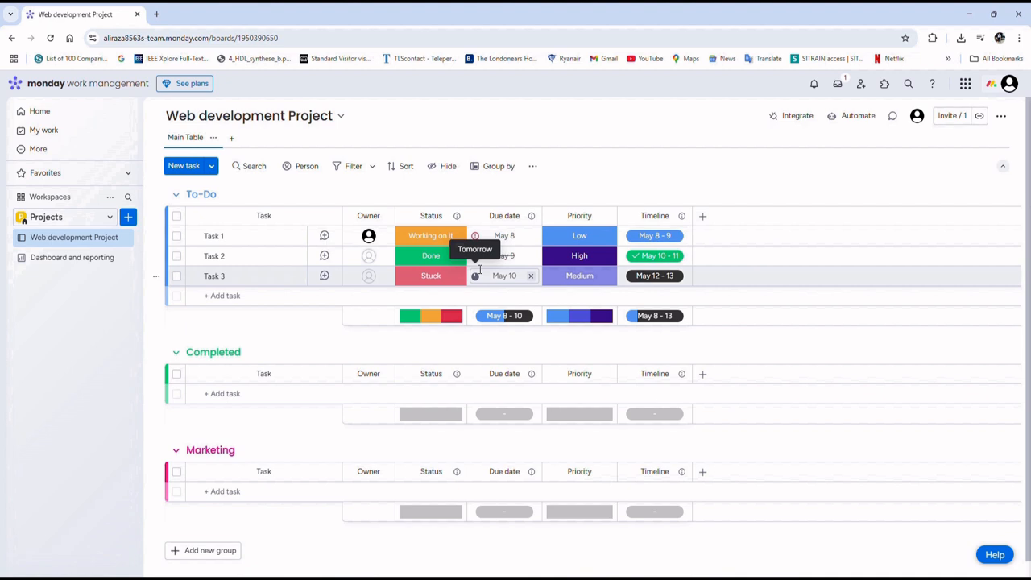
left_click(199, 195)
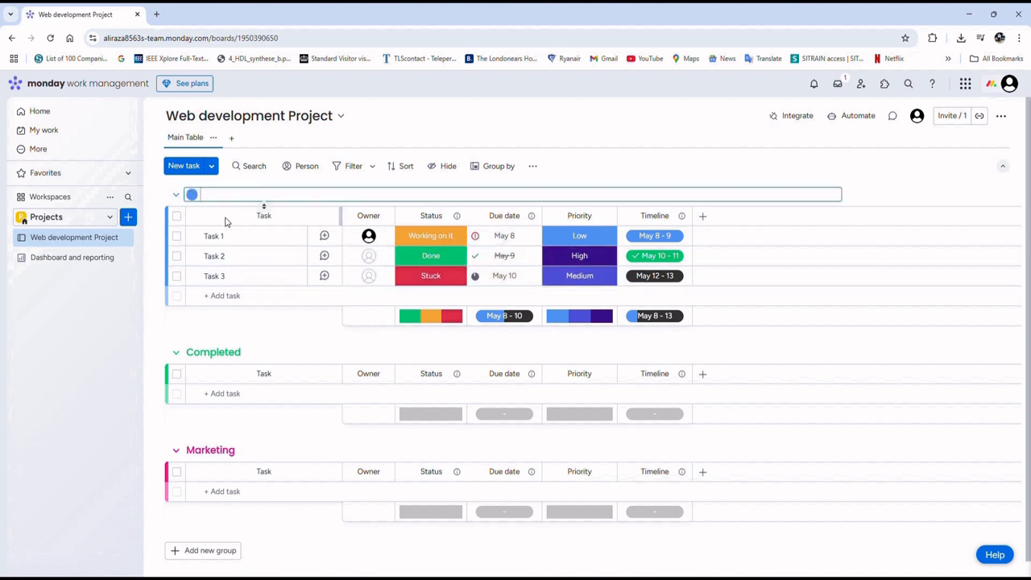
type("Sale")
key("Return")
- Rename the Completed group to Engineering
left_click(215, 352)
key("BackSpace")
key("BackSpace")
key("BackSpace")
key("BackSpace")
key("BackSpace")
key("BackSpace")
key("BackSpace")
key("BackSpace")
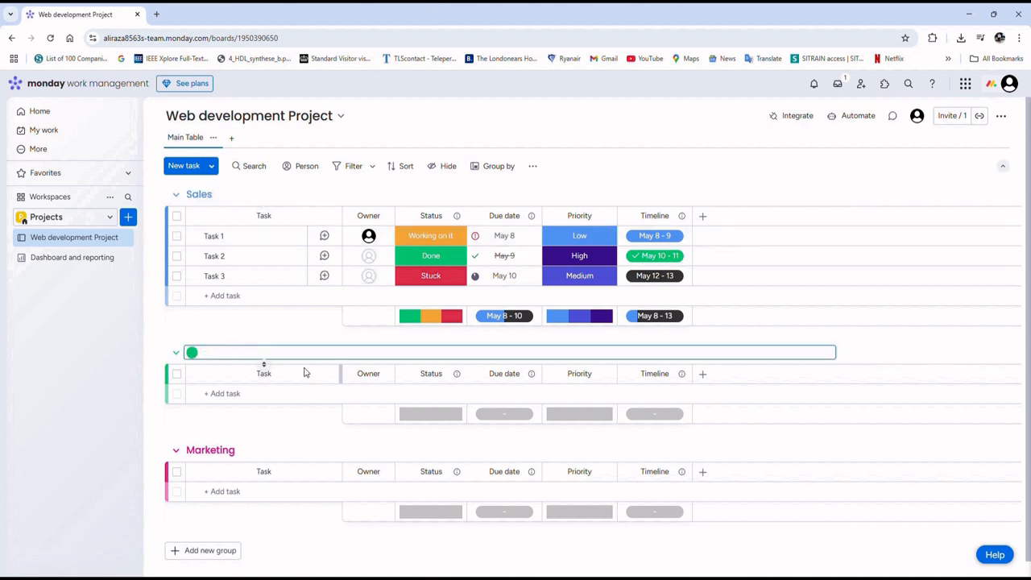
type("Engineering")
key("Return")
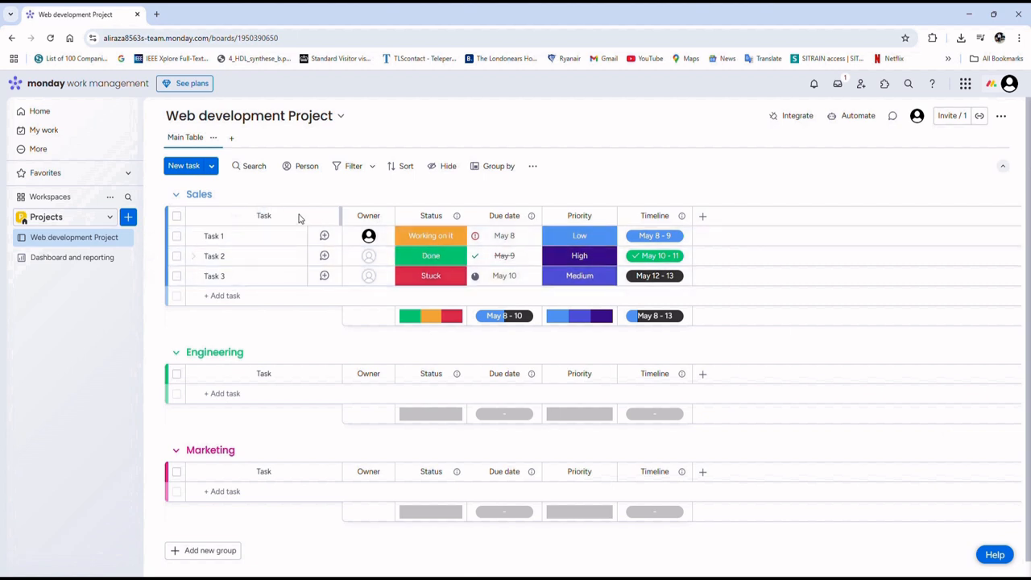
- Rename Task 1 in the Sales group to "Meeting with the potential customer"
left_click(243, 240)
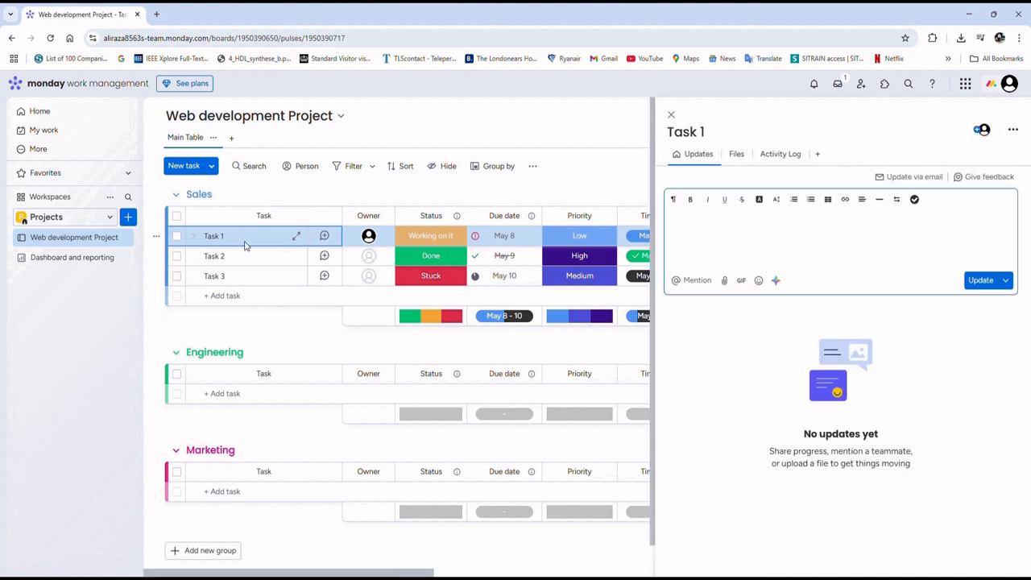
left_click(711, 129)
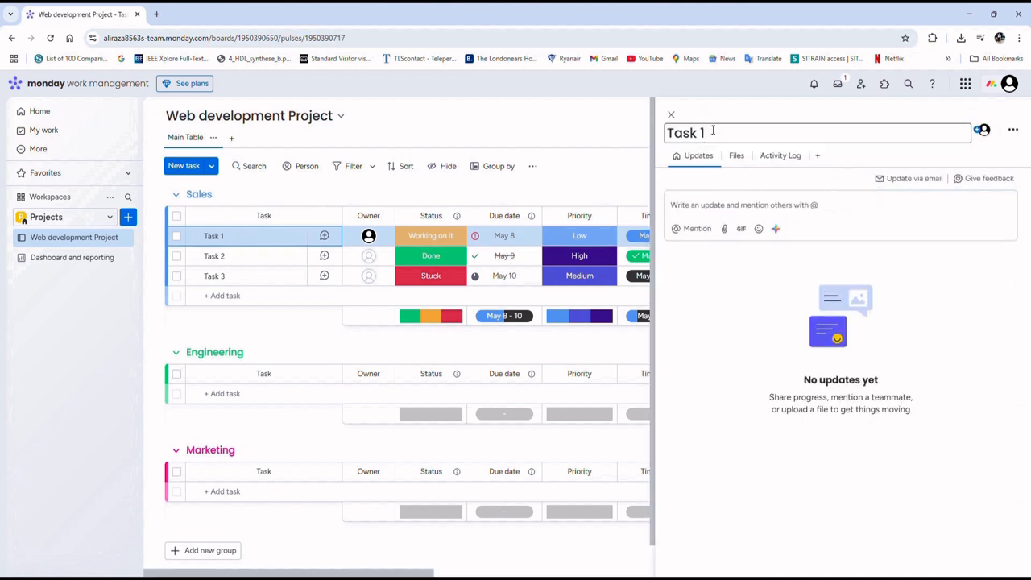
key("ctrl+a")
type("Meeting witht")
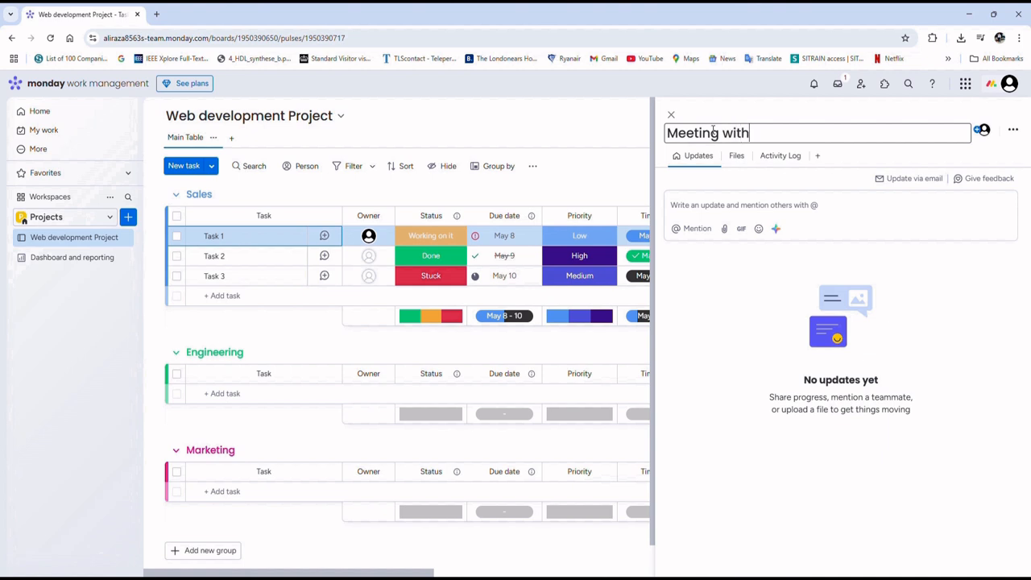
key("BackSpace")
key("BackSpace")
type("the potential customer")
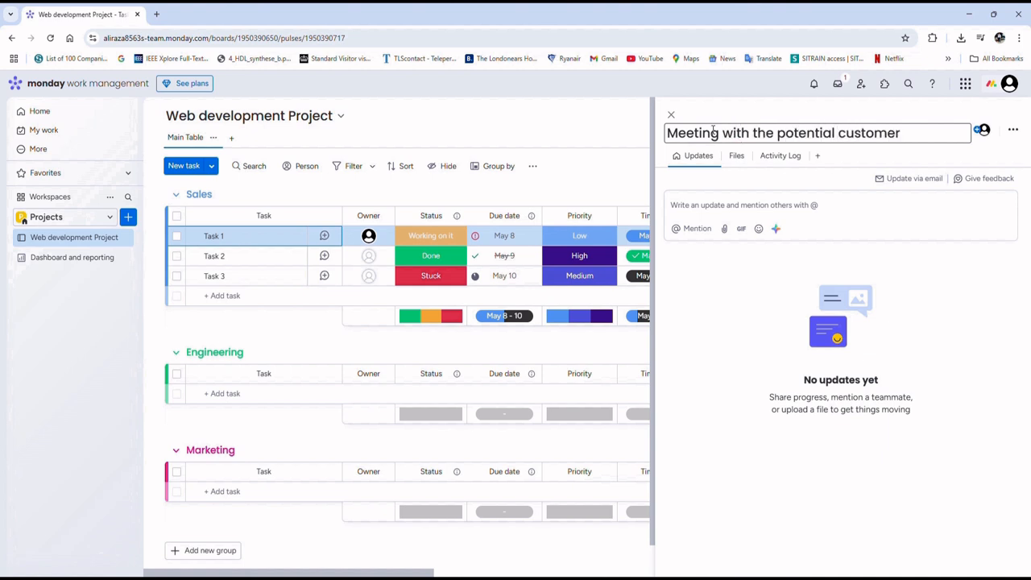
- Write an update on the meeting task: "Customer x would like to have a website for the auto workshop being developed"
left_click(747, 207)
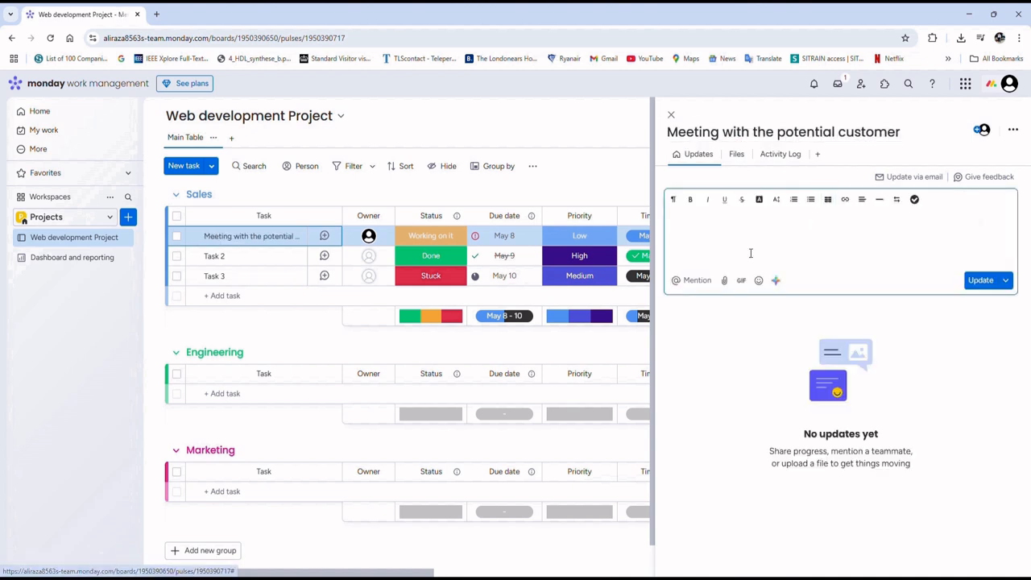
type("Customer x would like to have a website for the auto workshop being developed")
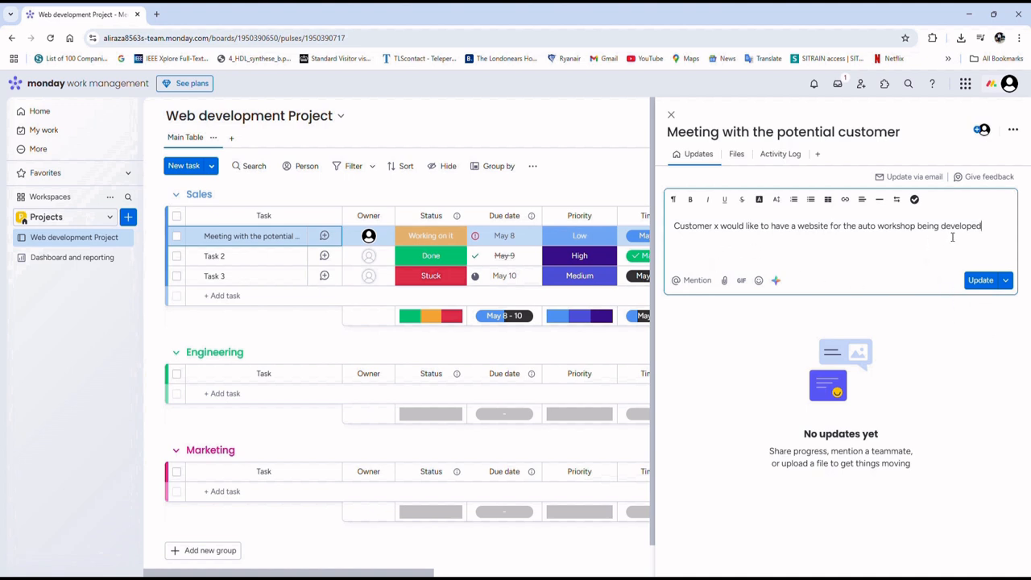
key("Return")
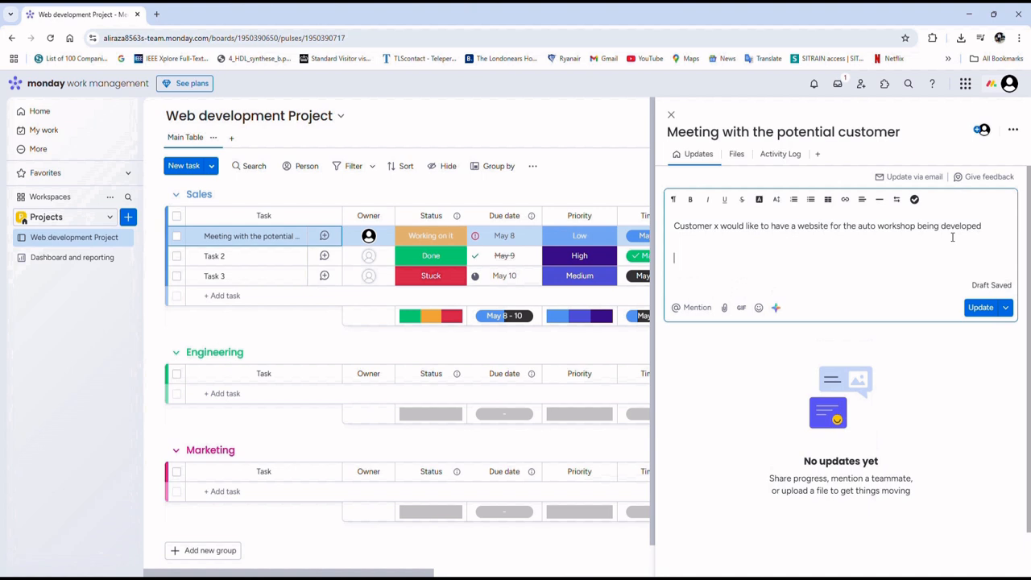
- Look through the mention suggestions and the emoji choices for the update without adding any
type("@")
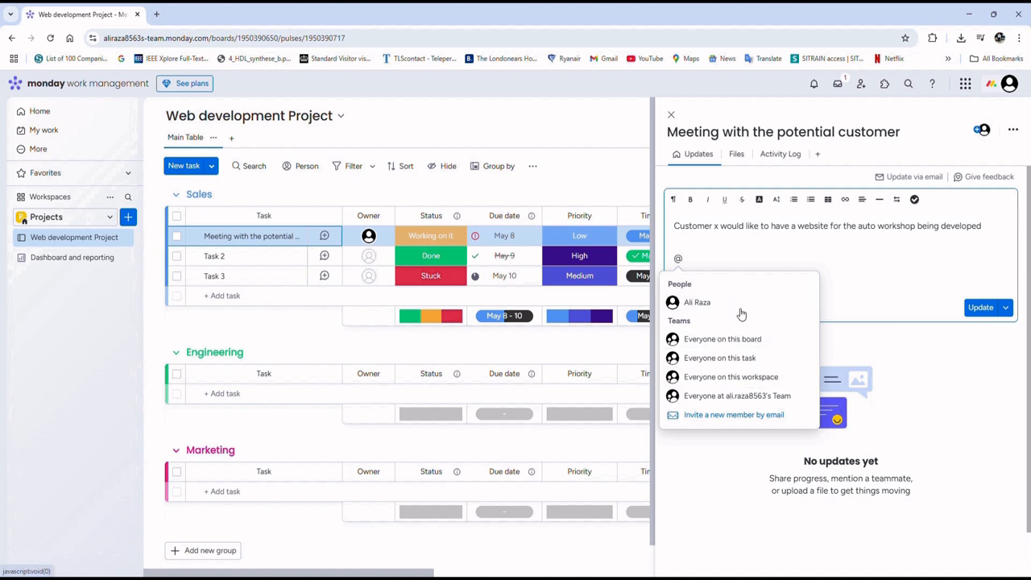
left_click(930, 283)
key("BackSpace")
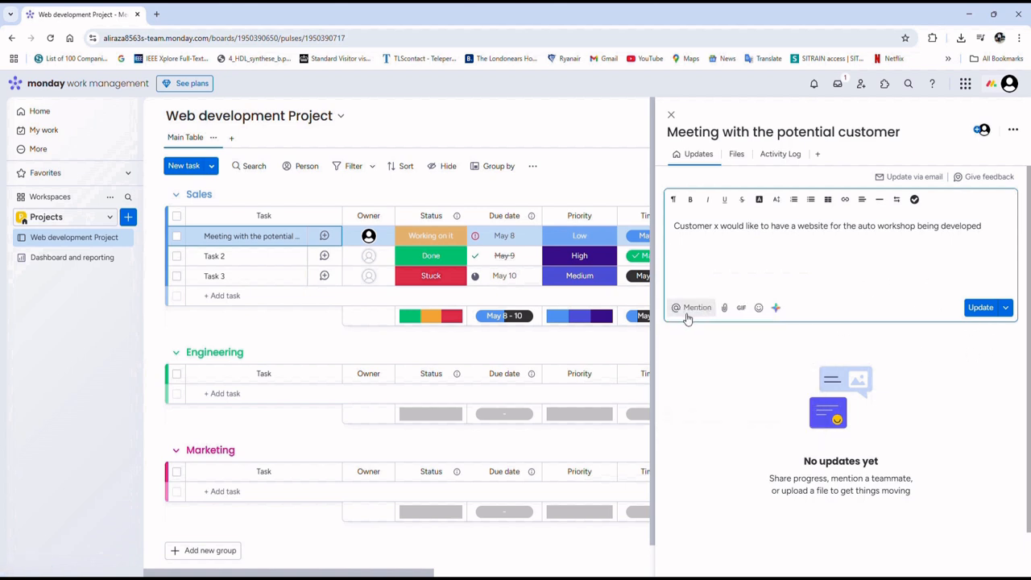
left_click(758, 307)
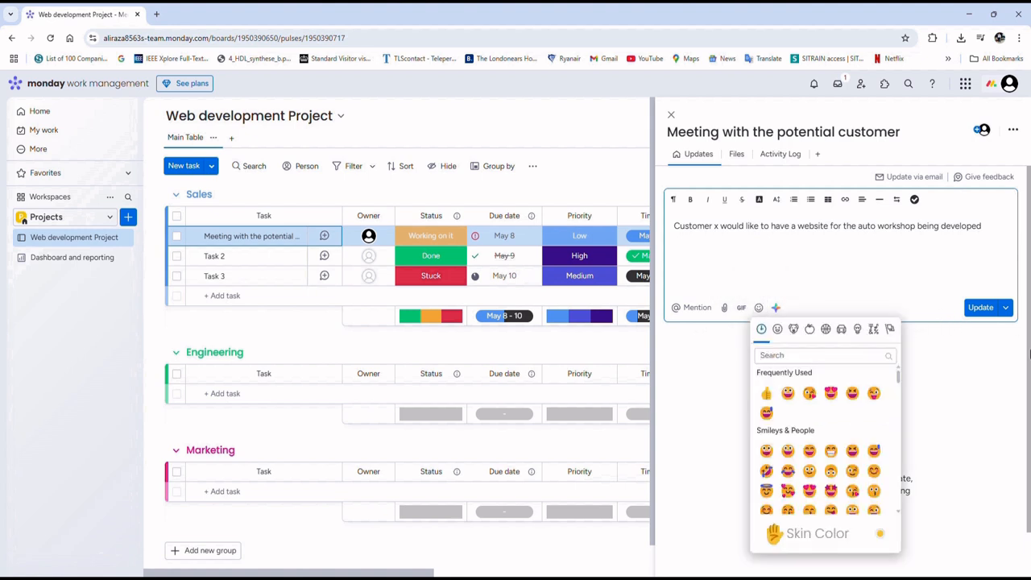
left_click(1003, 387)
- Post the drafted update and close the meeting task's details
left_click(980, 307)
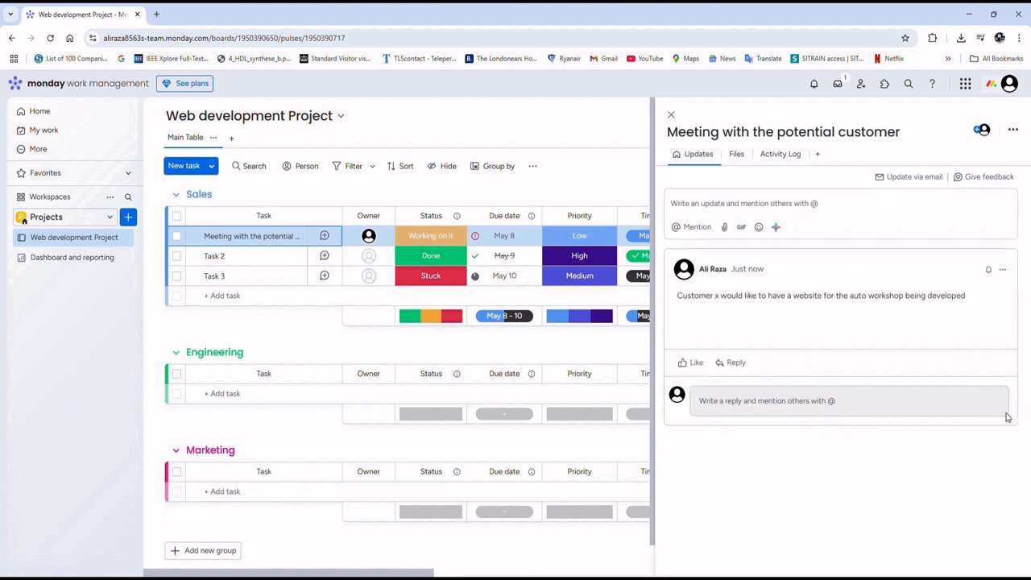
left_click(670, 115)
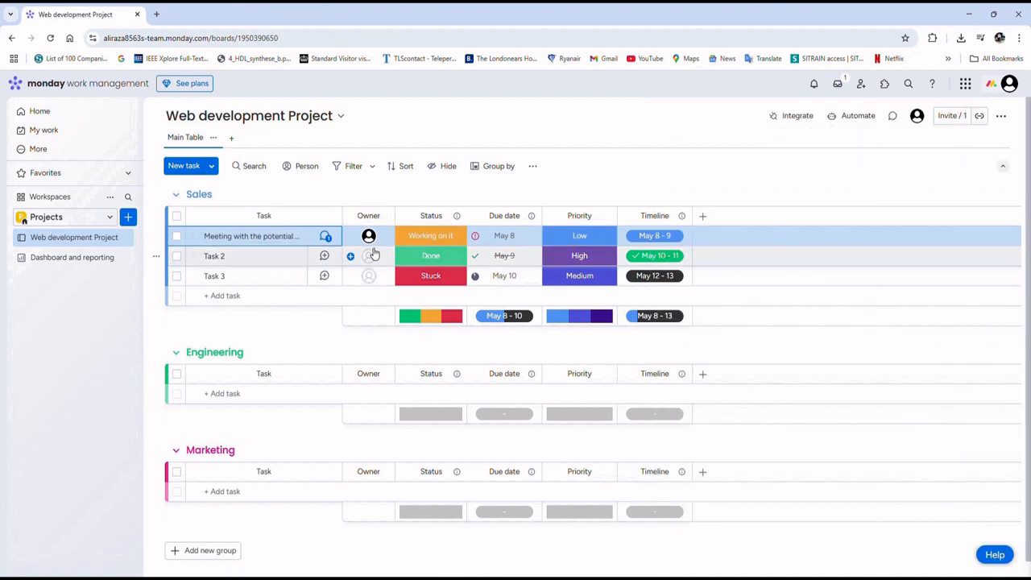
- Examine the owner options of the meeting task, including the form for inviting a new member by email
left_click(370, 238)
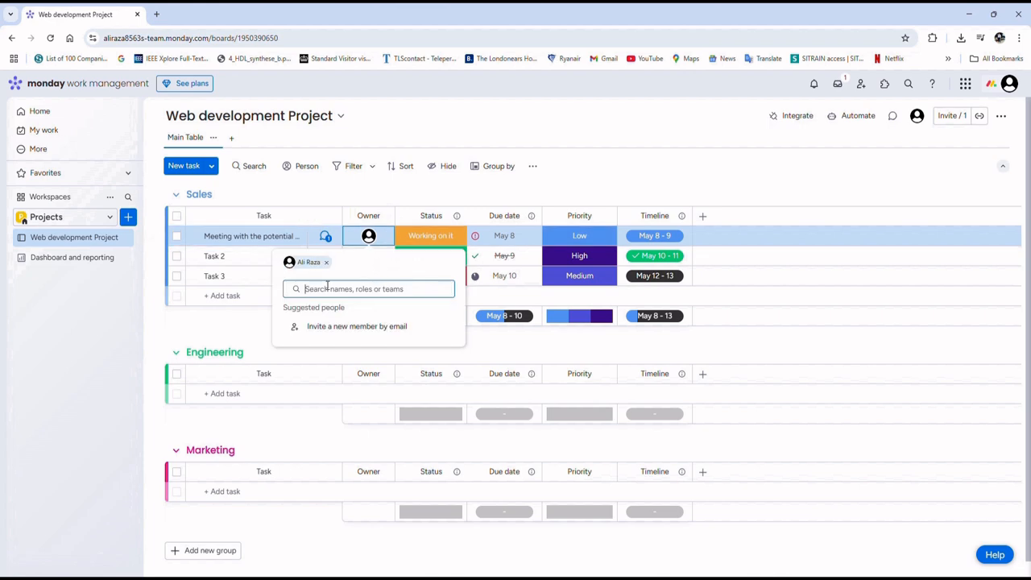
left_click(360, 330)
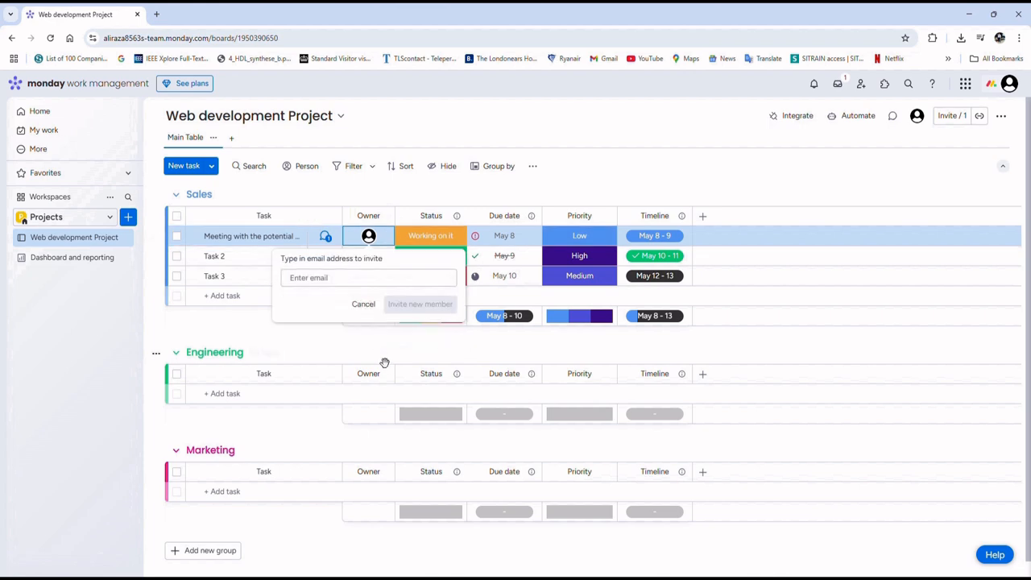
left_click(363, 303)
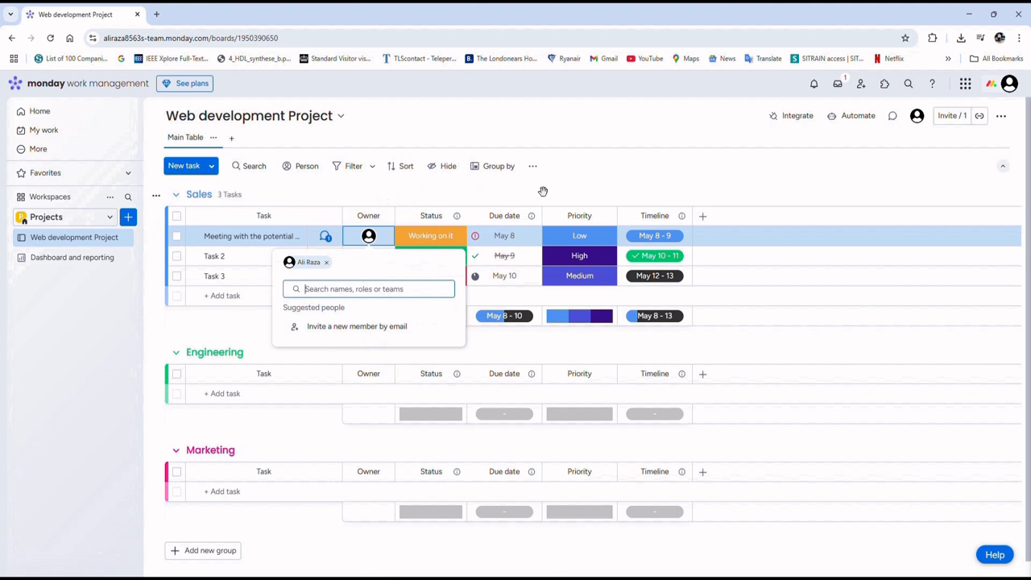
left_click(396, 192)
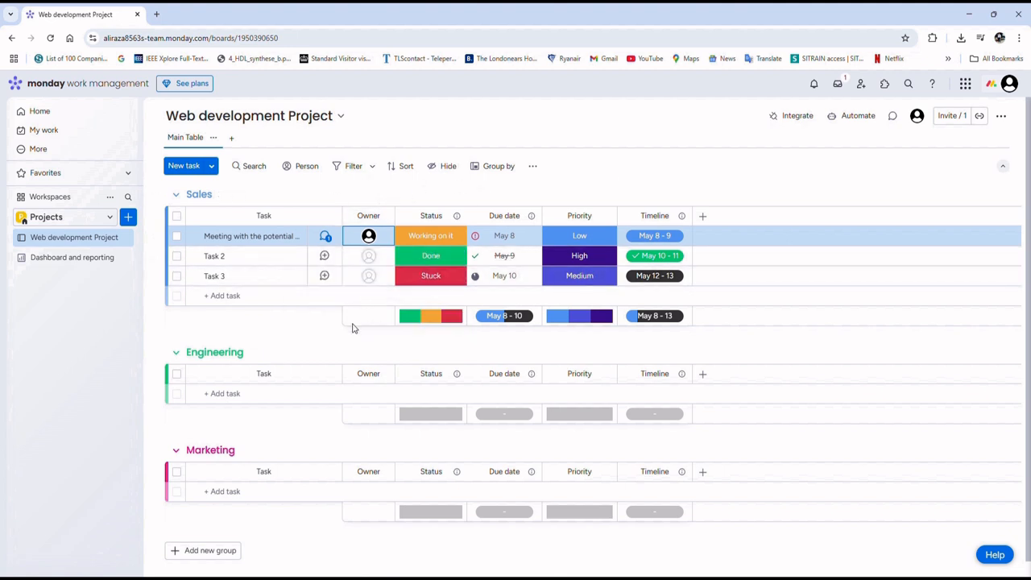
- Add a blue status label named "Waiting for the customer" to the Status column's labels
left_click(446, 239)
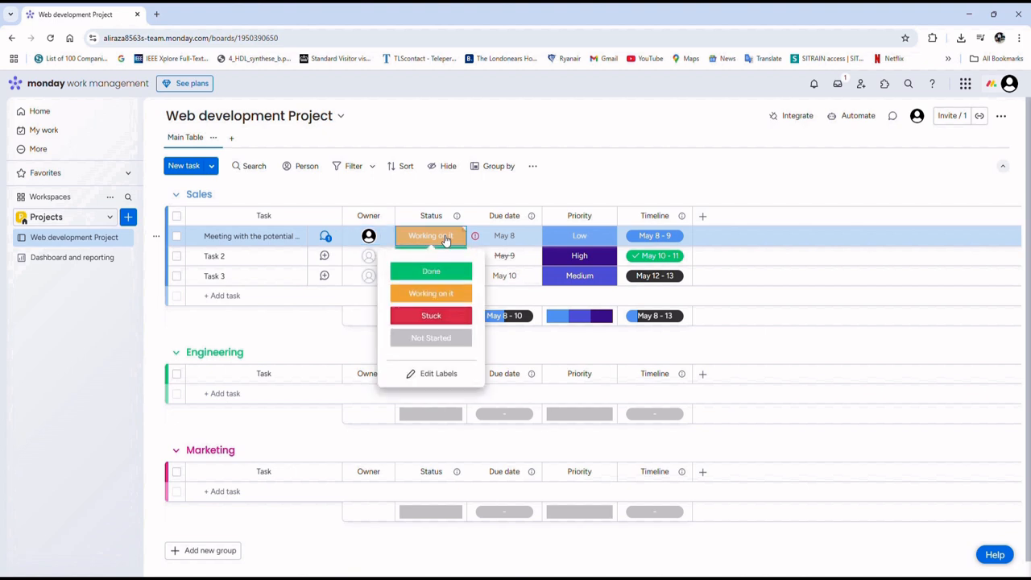
left_click(438, 373)
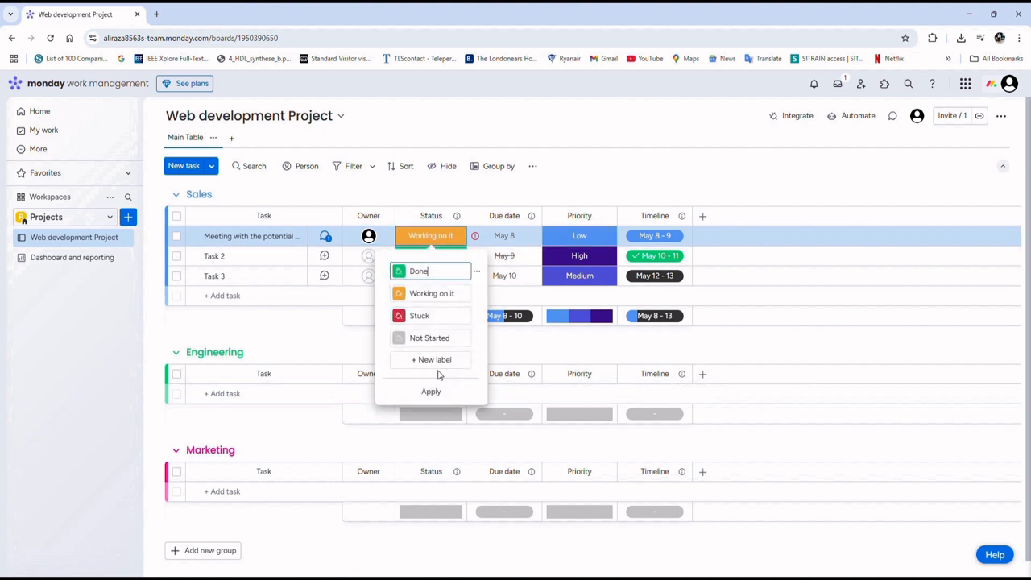
left_click(432, 360)
left_click(399, 360)
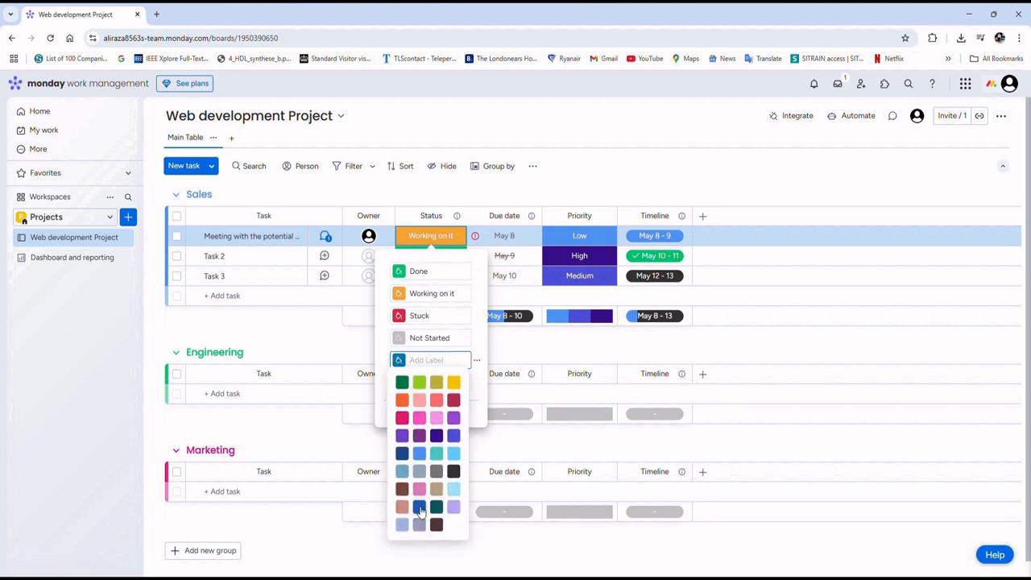
left_click(420, 507)
left_click(430, 360)
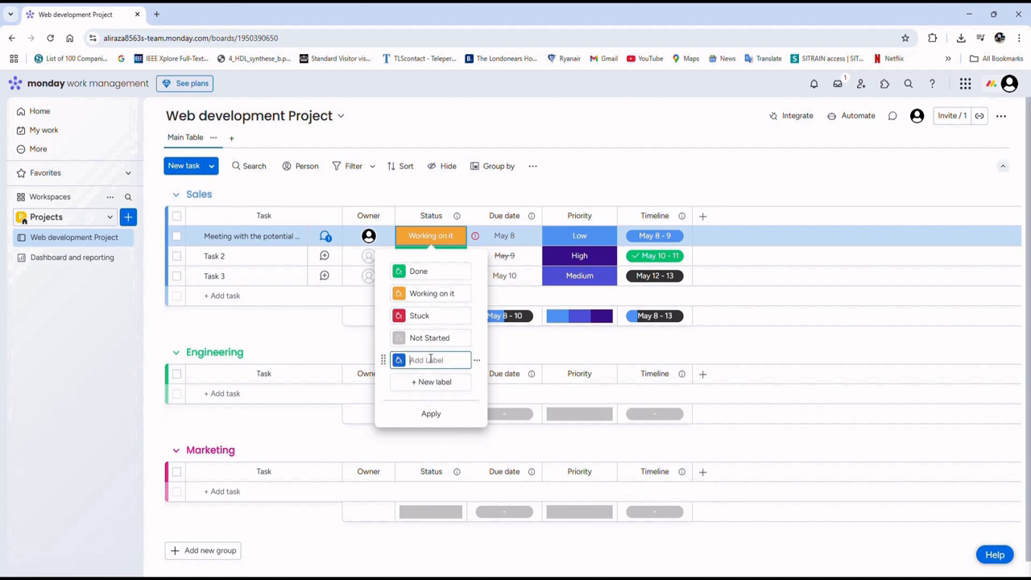
type("W")
type("aiting for the c")
type("ustomer")
key("Return")
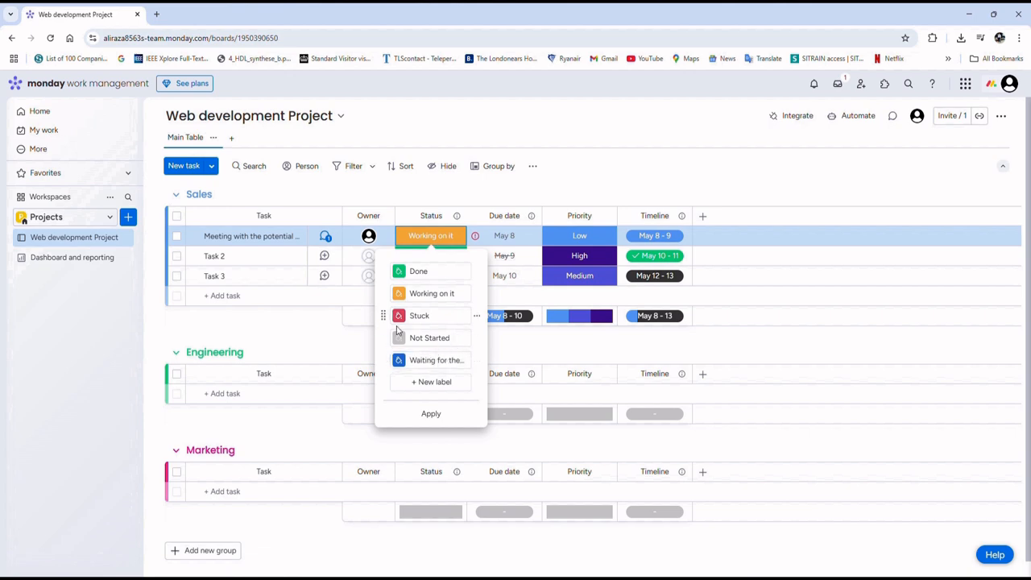
left_click(547, 350)
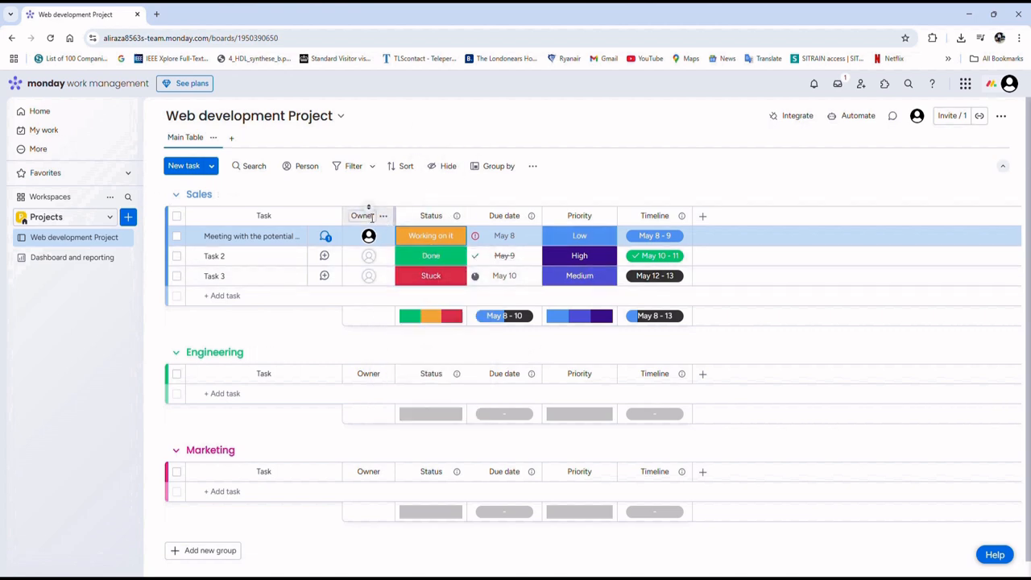
- Set the meeting task's status to "Waiting for the customer" and widen the Task column to fit the full task name
left_click(435, 235)
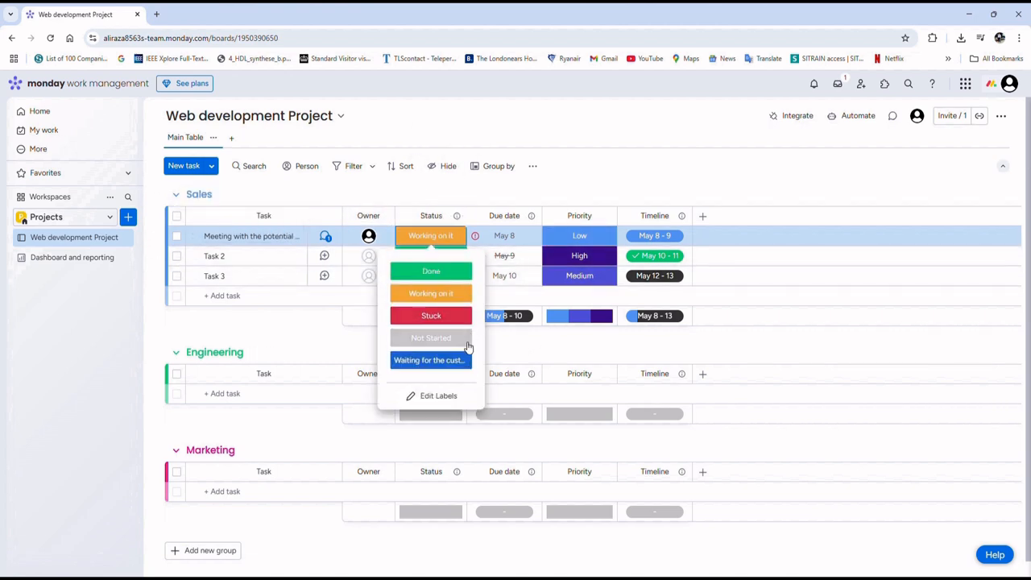
left_click(420, 362)
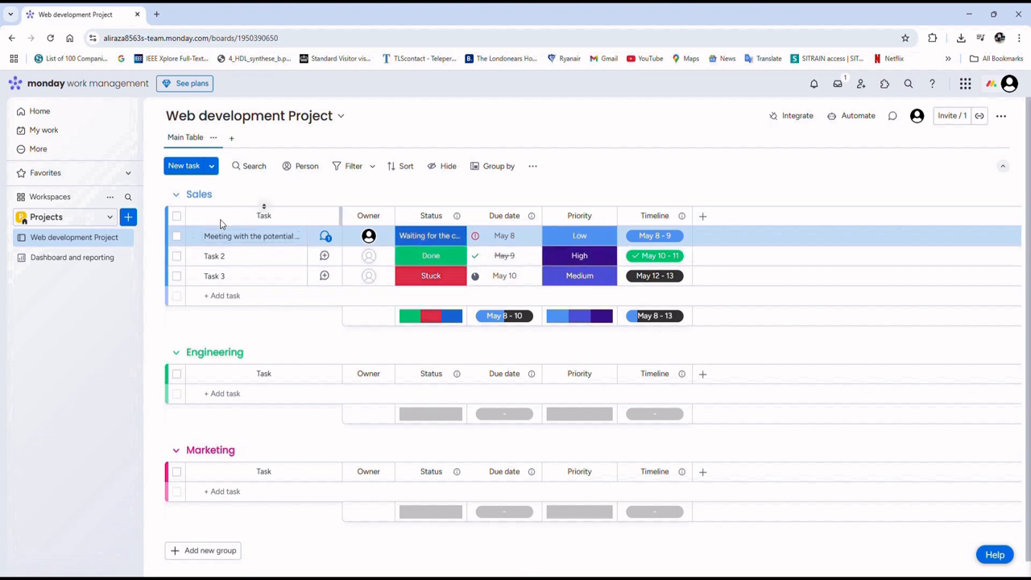
left_click_drag(342, 216, 416, 216)
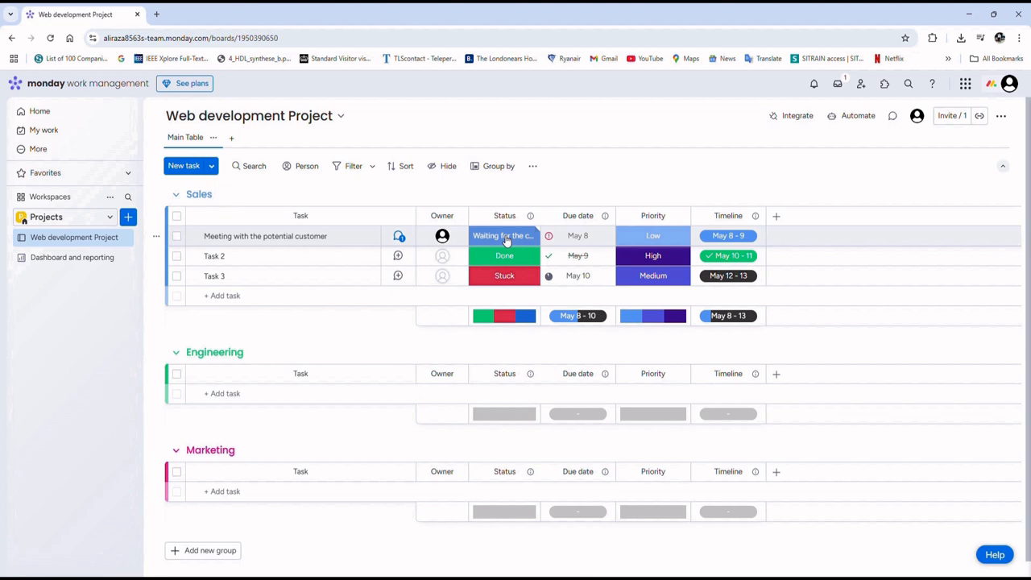
- Set the meeting task's due date to May 13, 2025 and its priority to Medium
left_click(589, 233)
left_click(538, 381)
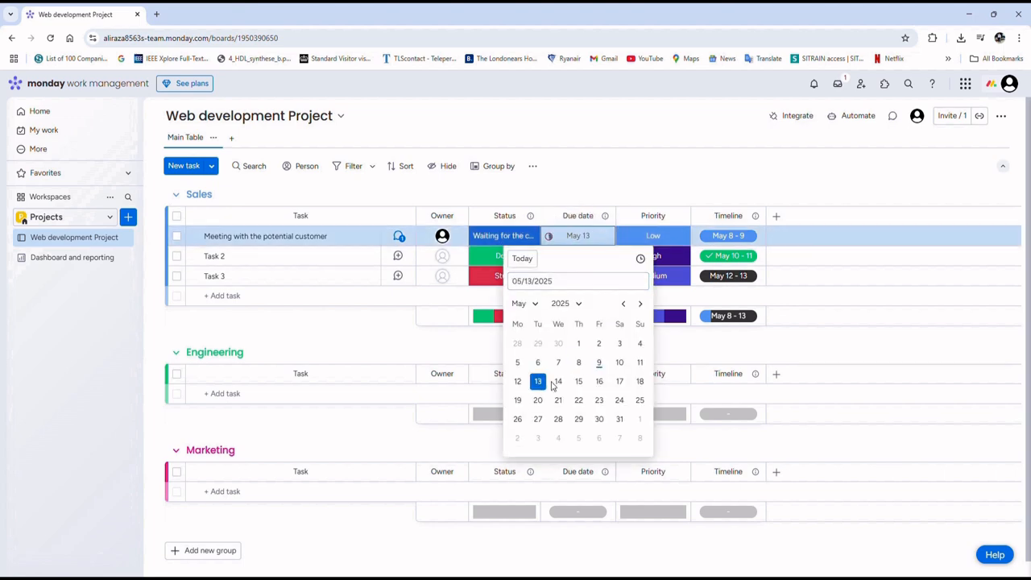
left_click(658, 235)
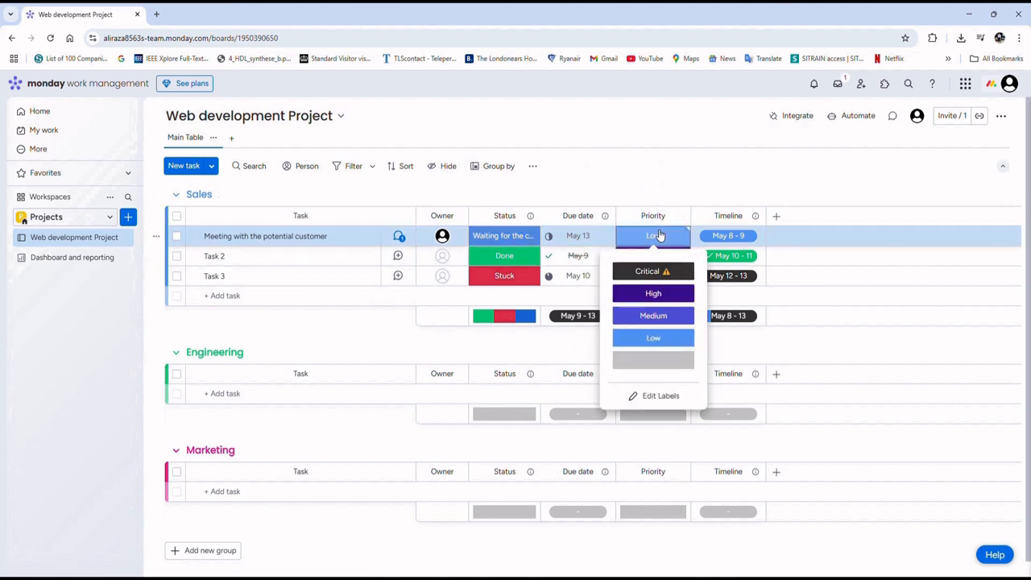
left_click(668, 316)
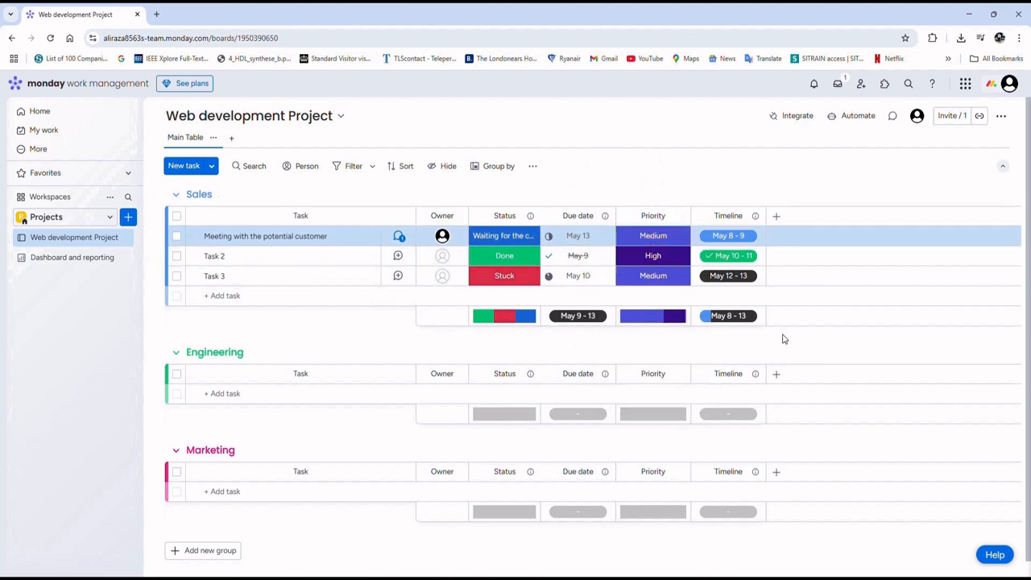
- Add a Numbers column after Timeline and enter 15000 for the meeting task
left_click(778, 217)
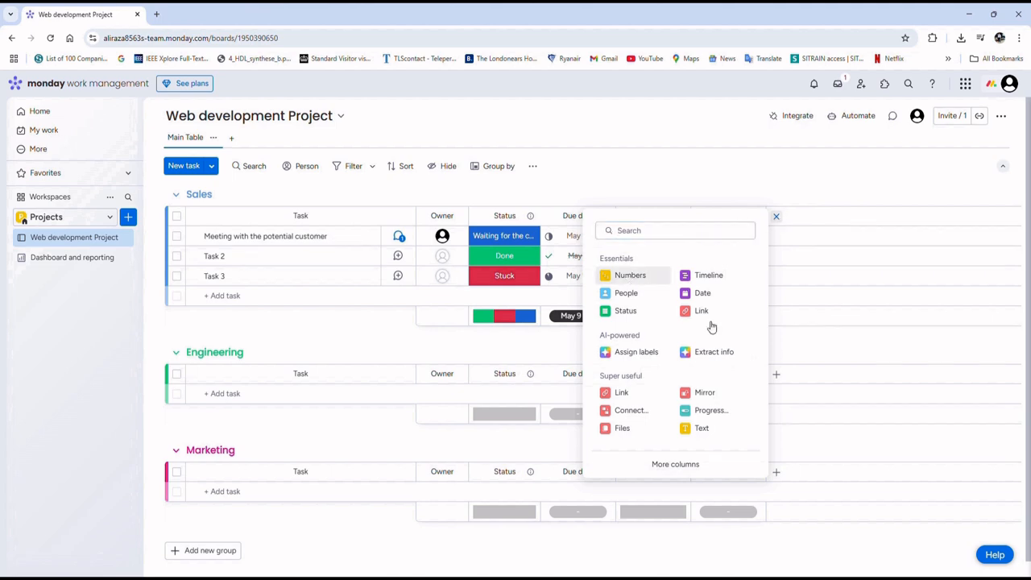
left_click(629, 277)
left_click(818, 235)
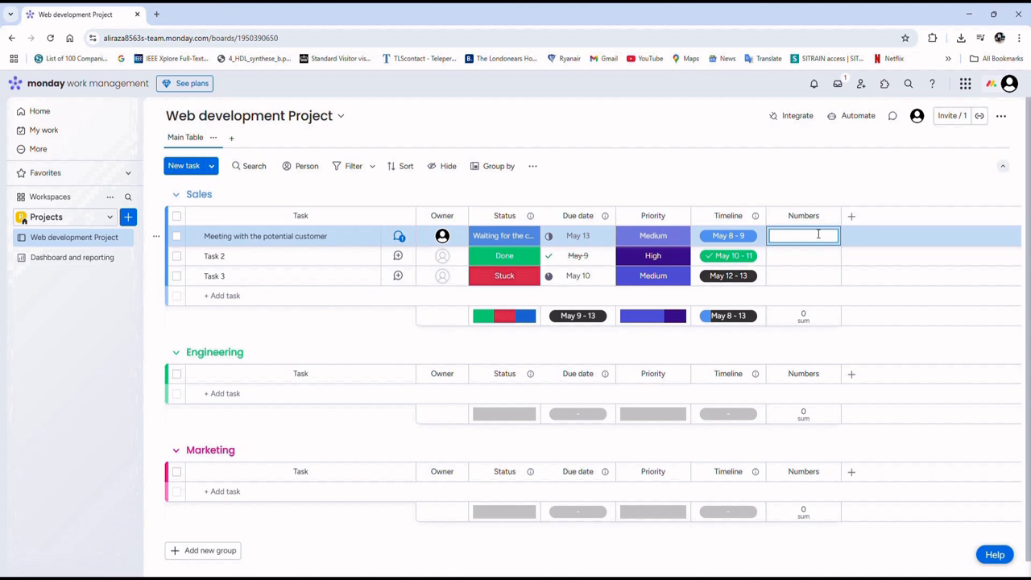
type("15000")
key("Return")
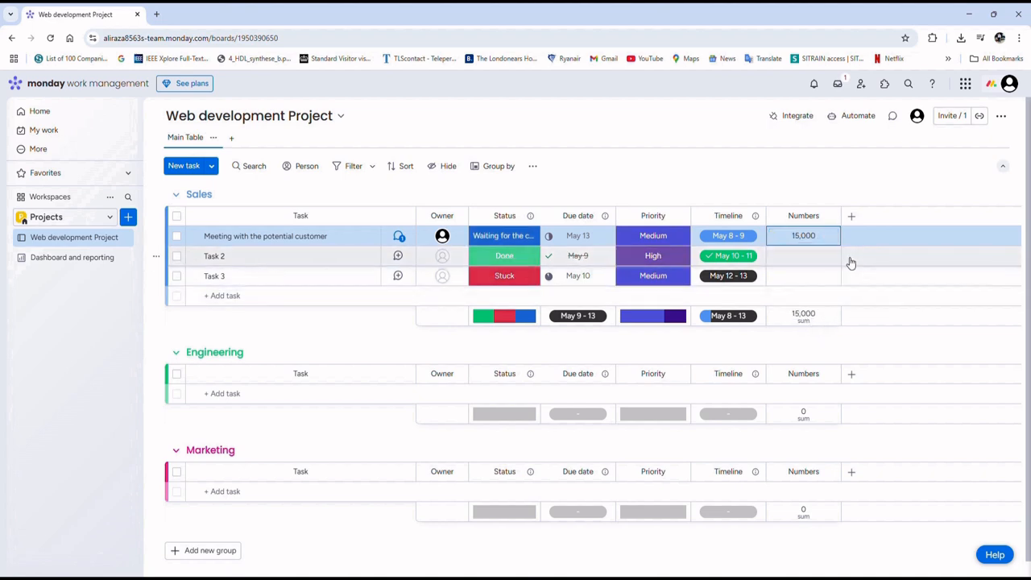
left_click(852, 216)
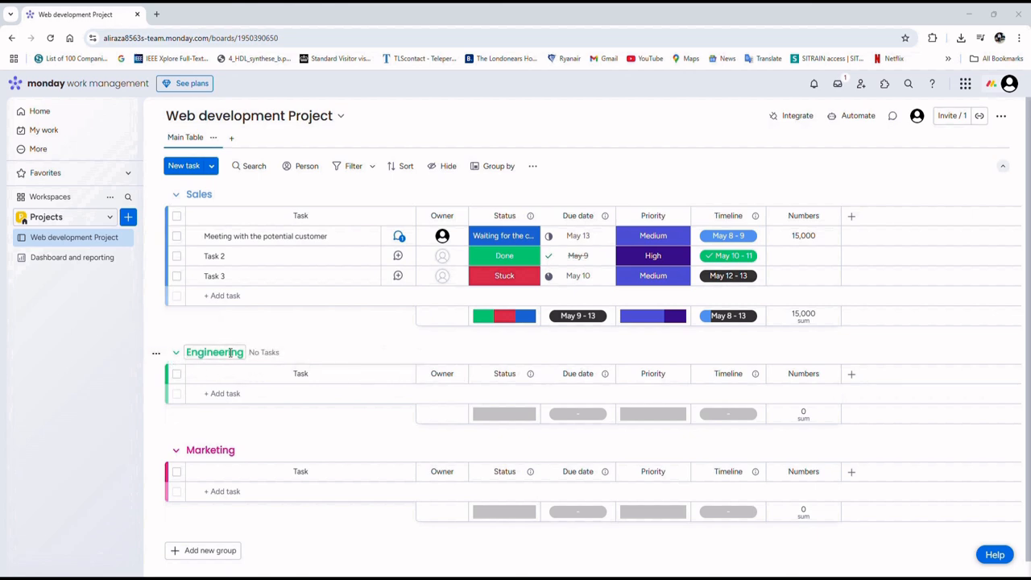
- Rename Task 2 in the Sales group to "Order Received"
left_click(235, 256)
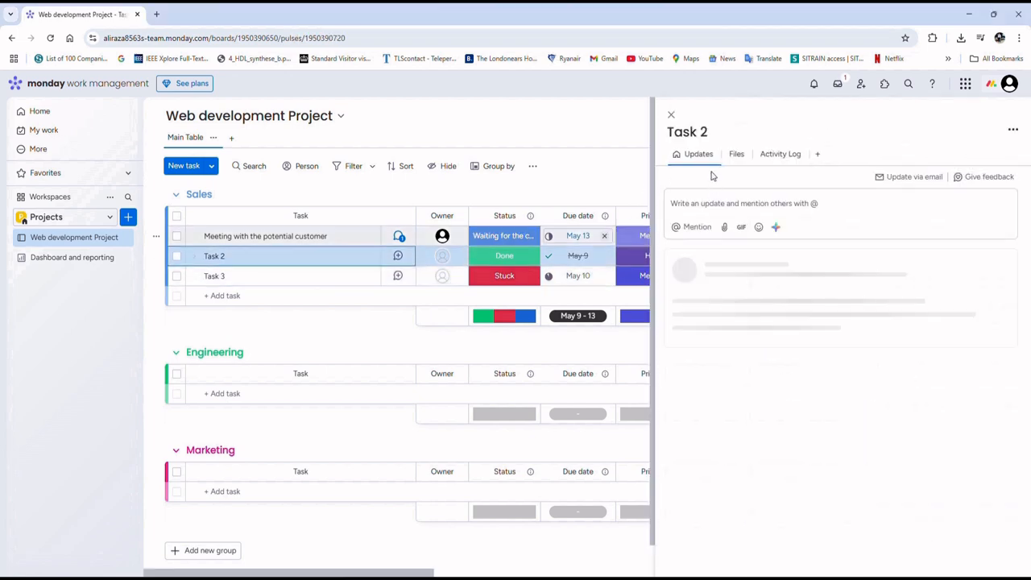
key("BackSpace")
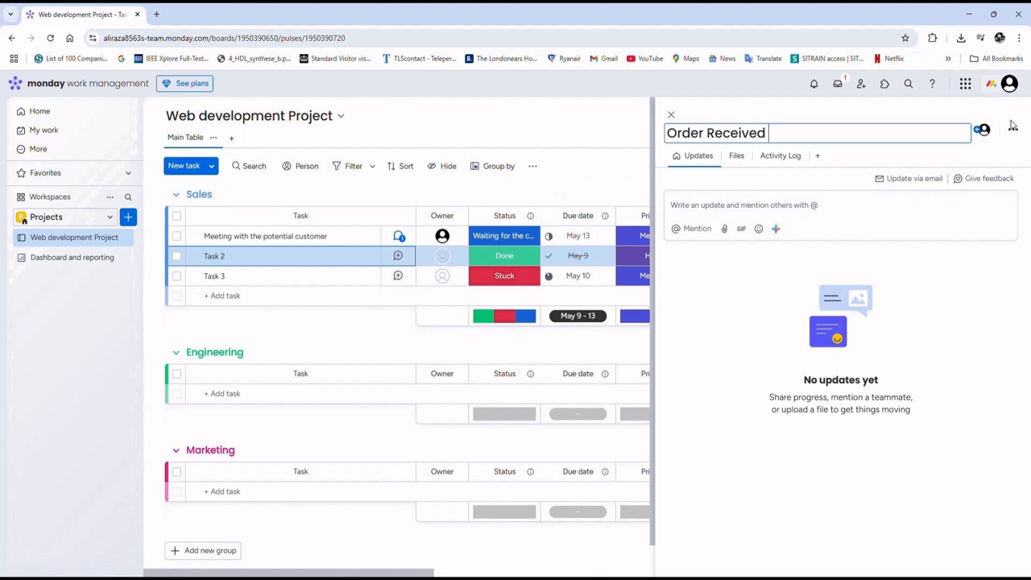
key("Return")
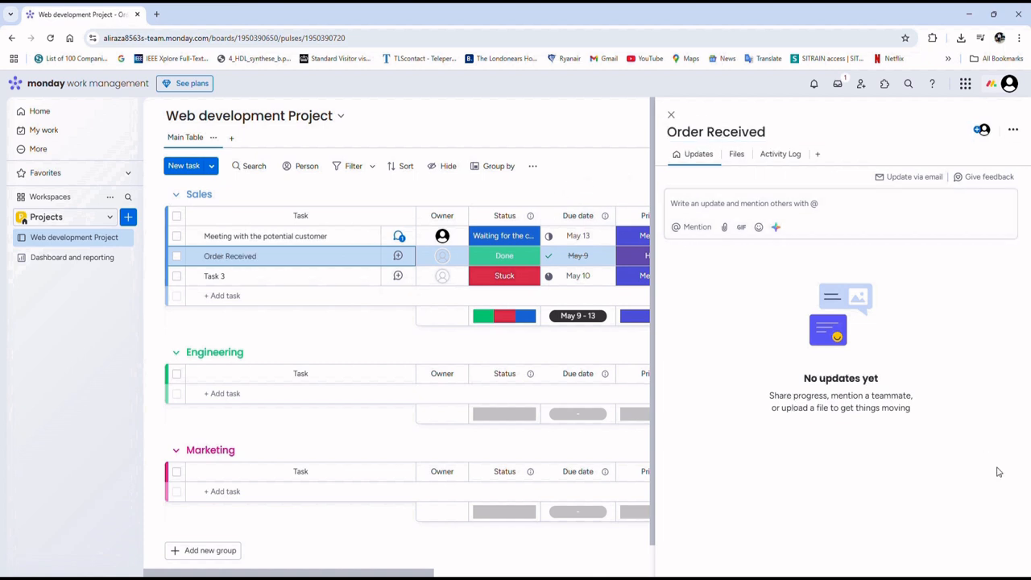
- Assign the suggested team member as owner of the Order Received task and set its due date to May 15, 2025
left_click(672, 115)
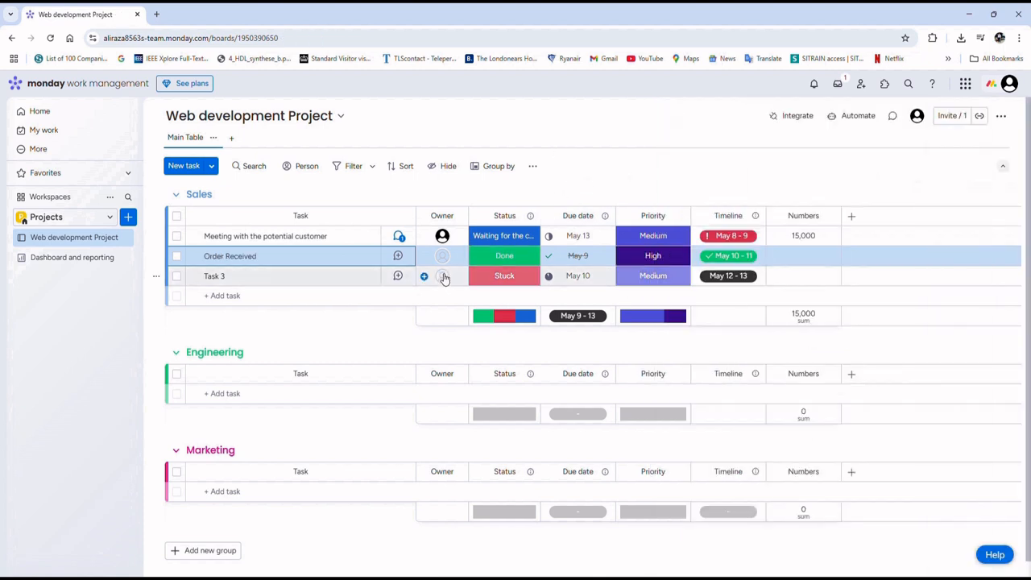
left_click(442, 257)
left_click(377, 328)
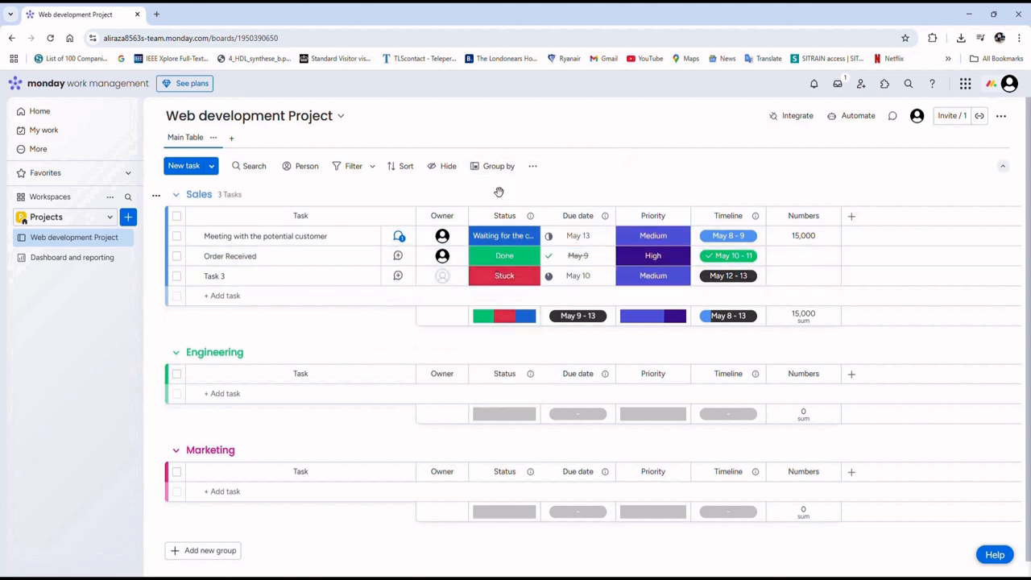
left_click(584, 256)
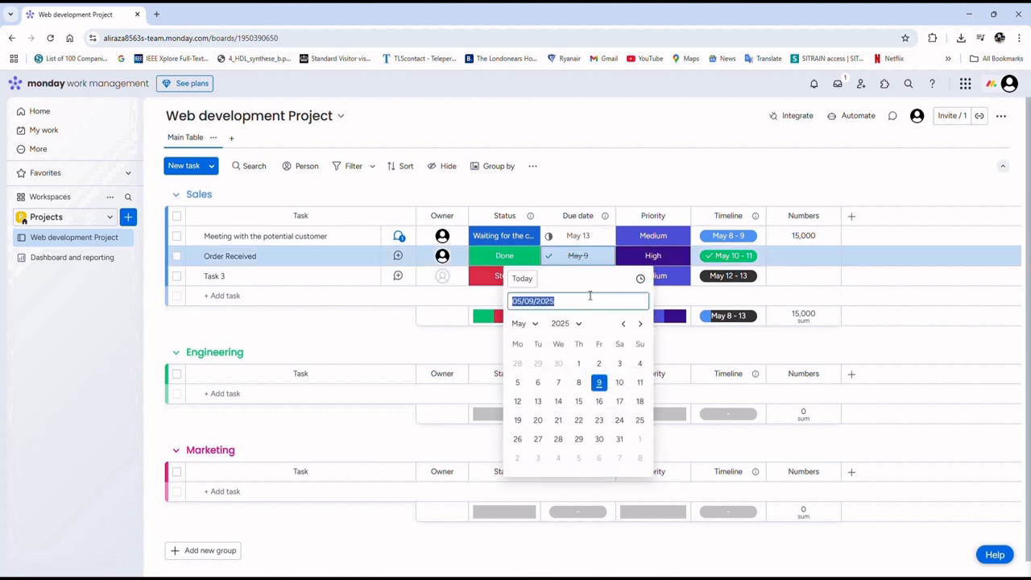
left_click(578, 401)
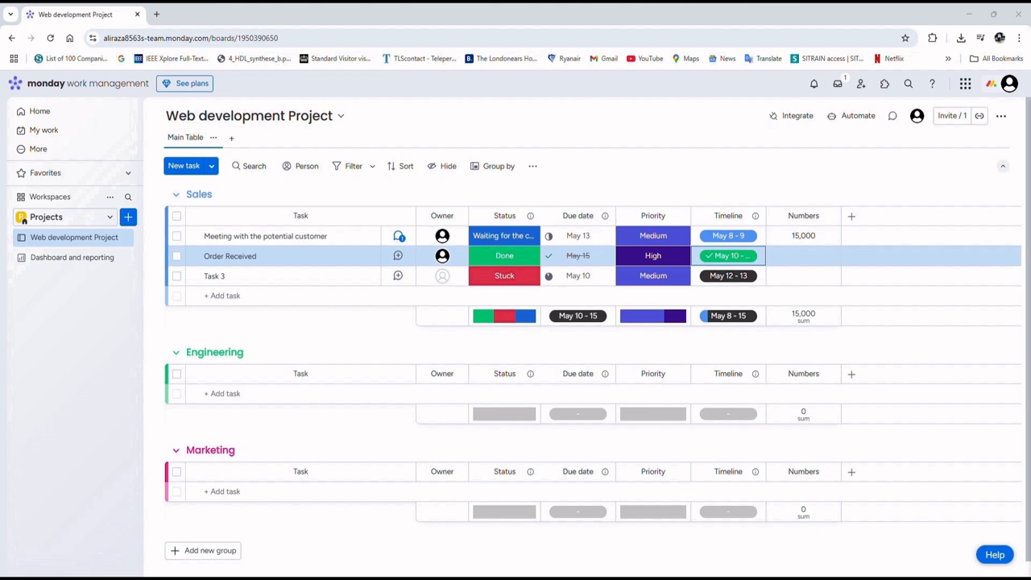
- Add six tasks to the Engineering group: 1. Information Gathering, 2. Planning, 3. Design, 4. Development, 5. Testing & Development, 6. Maintenance
left_click(256, 393)
type("1. Information Gathering")
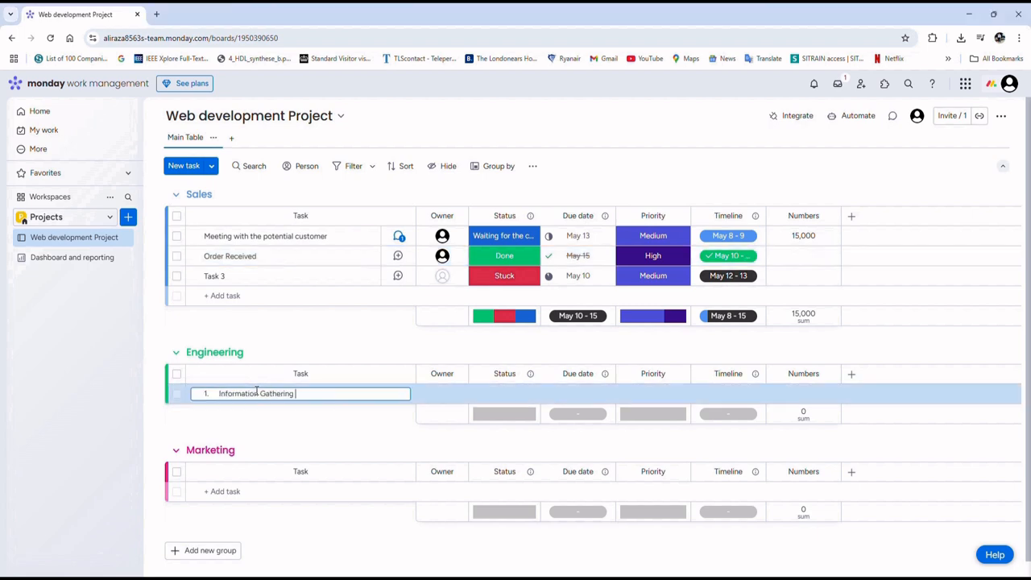
key("Return")
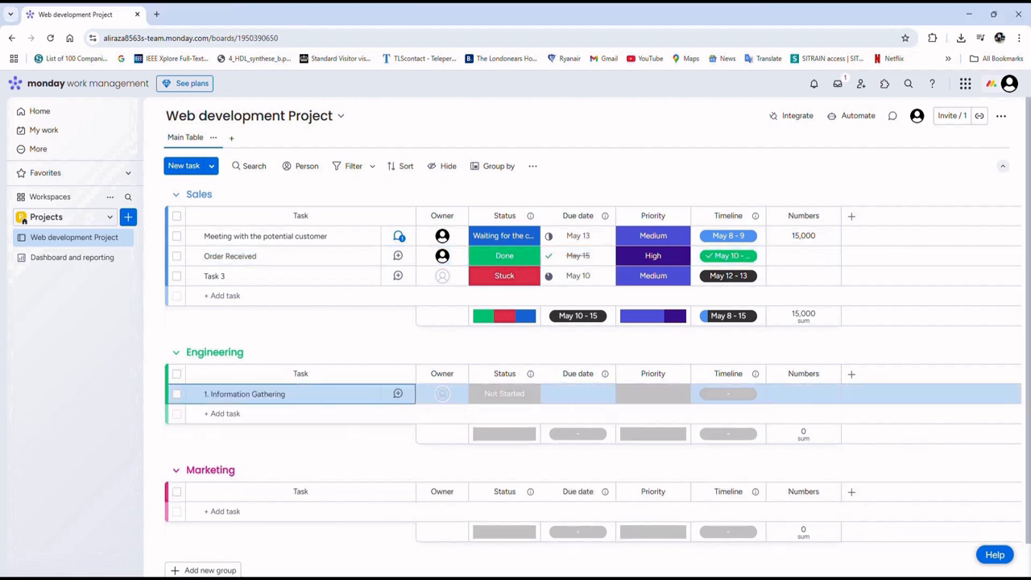
left_click(327, 415)
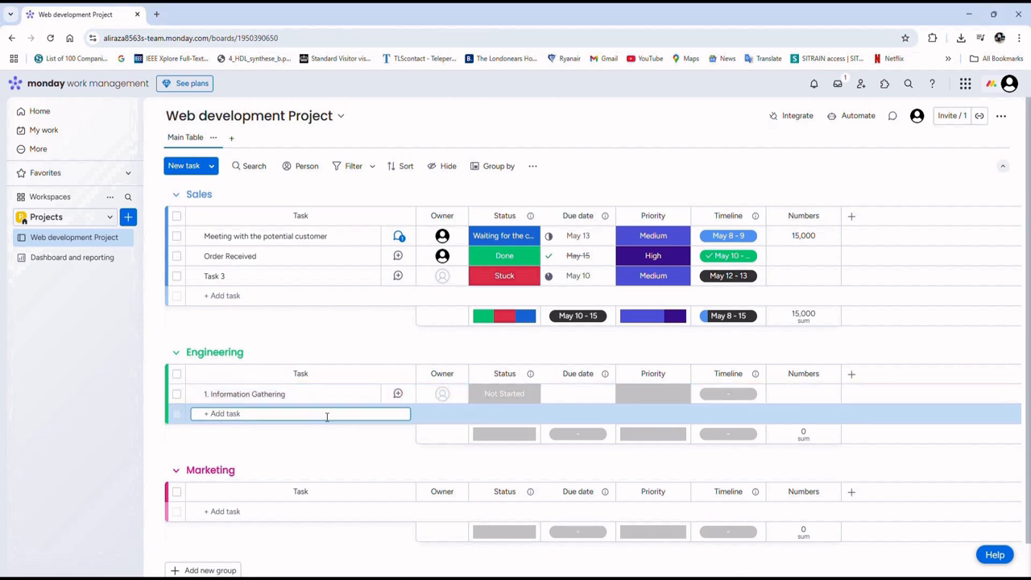
key("Return")
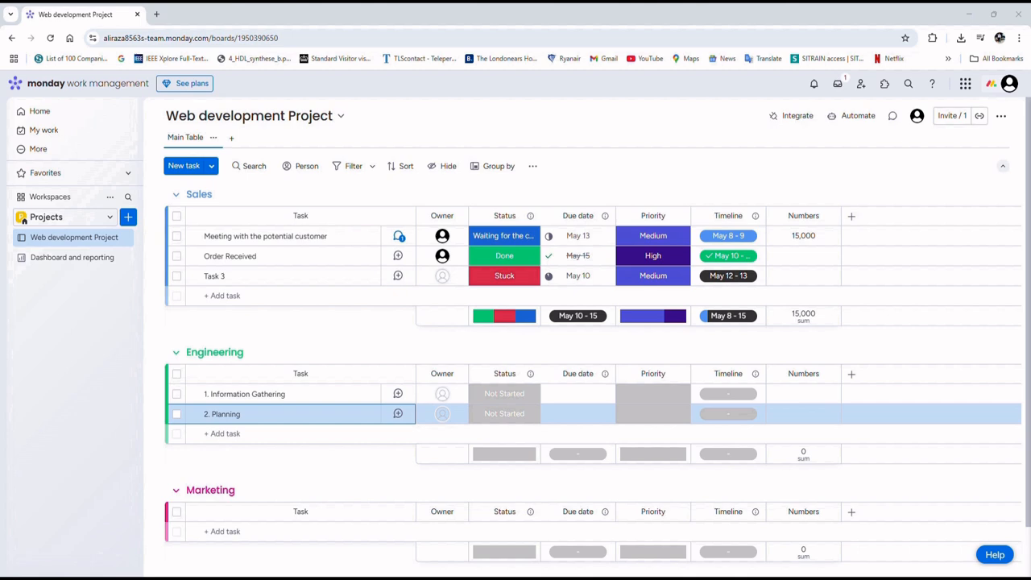
left_click(254, 432)
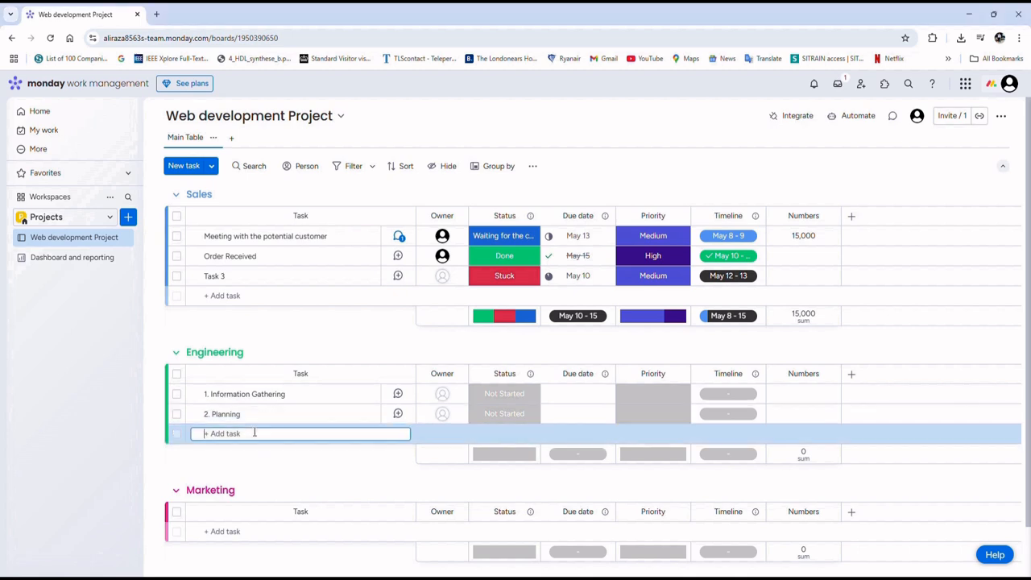
key("Return")
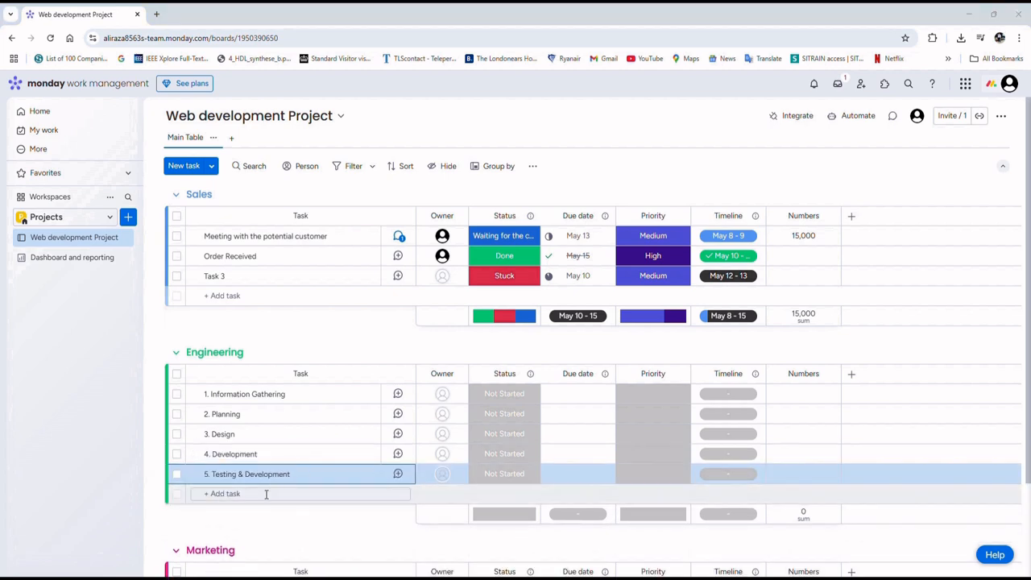
left_click(265, 494)
type("6.   Maintenance")
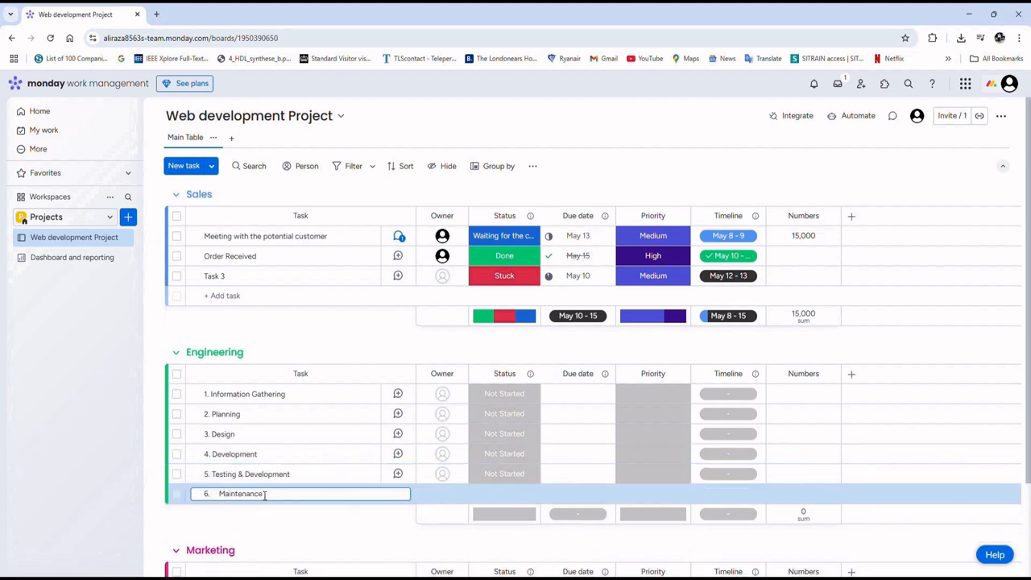
key("Return")
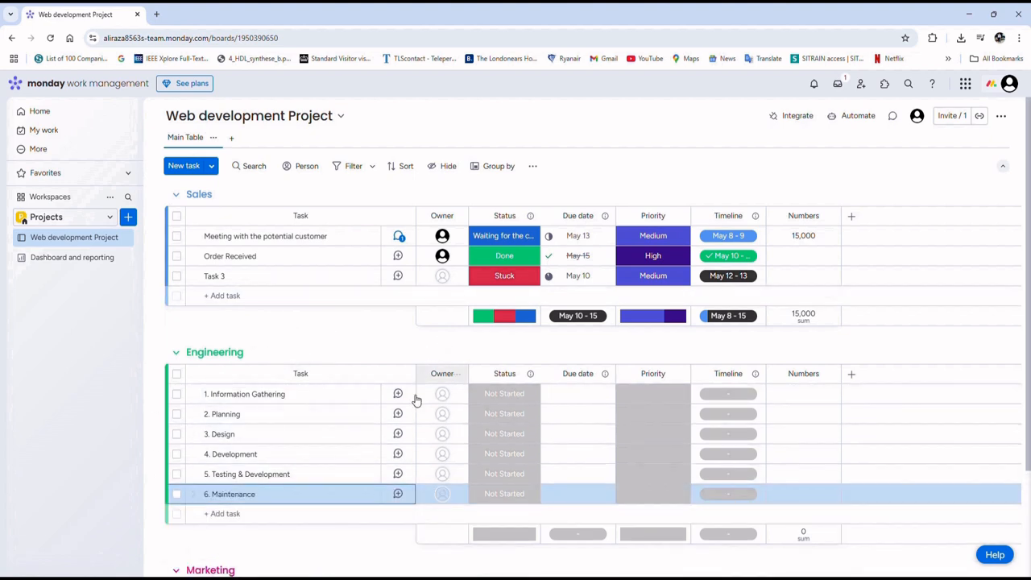
- Assign the suggested team member as owner of all six tasks in the Engineering group
left_click(451, 397)
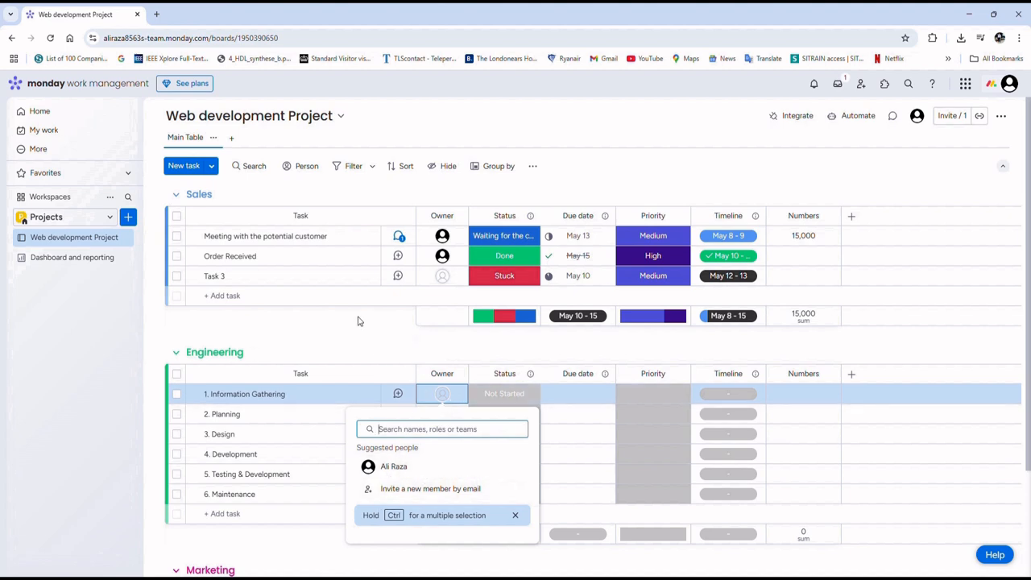
left_click(403, 470)
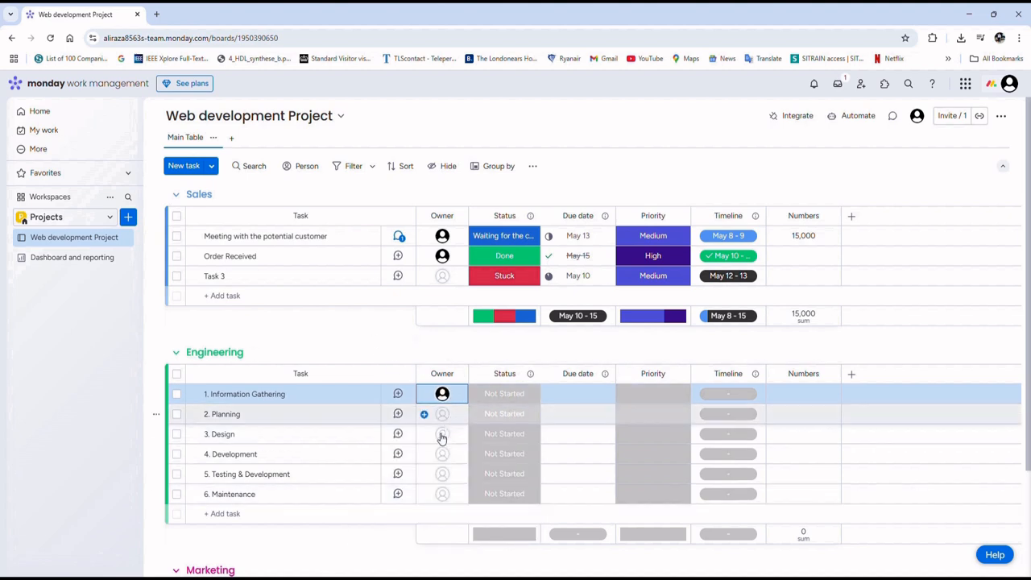
left_click(442, 414)
left_click(398, 488)
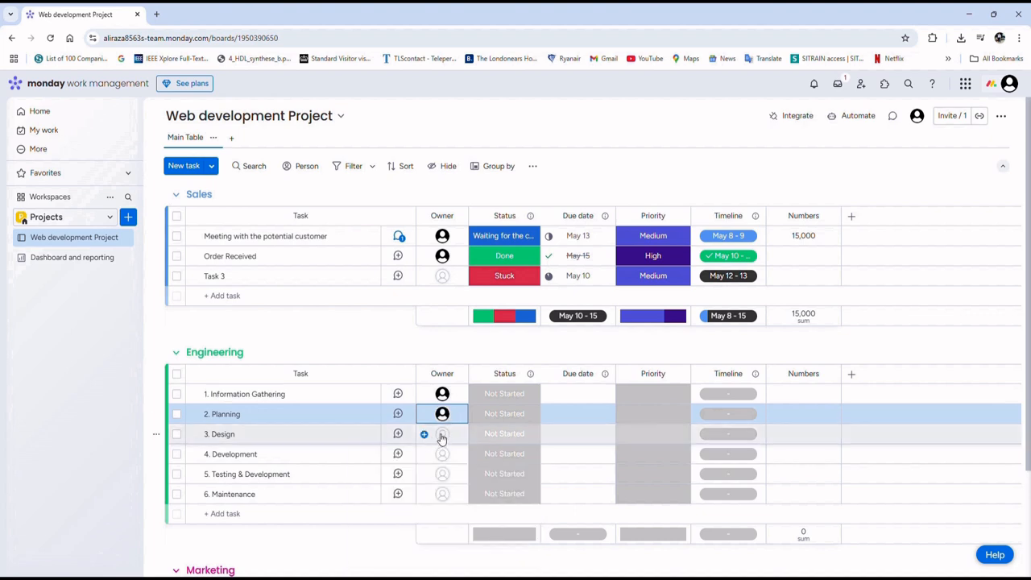
left_click(443, 436)
left_click(394, 345)
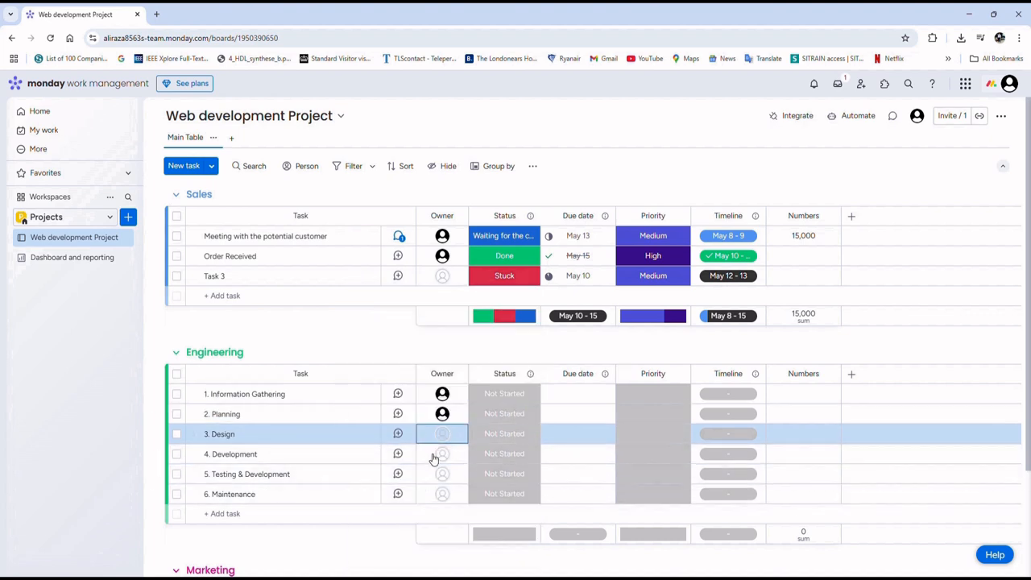
left_click(442, 453)
left_click(403, 364)
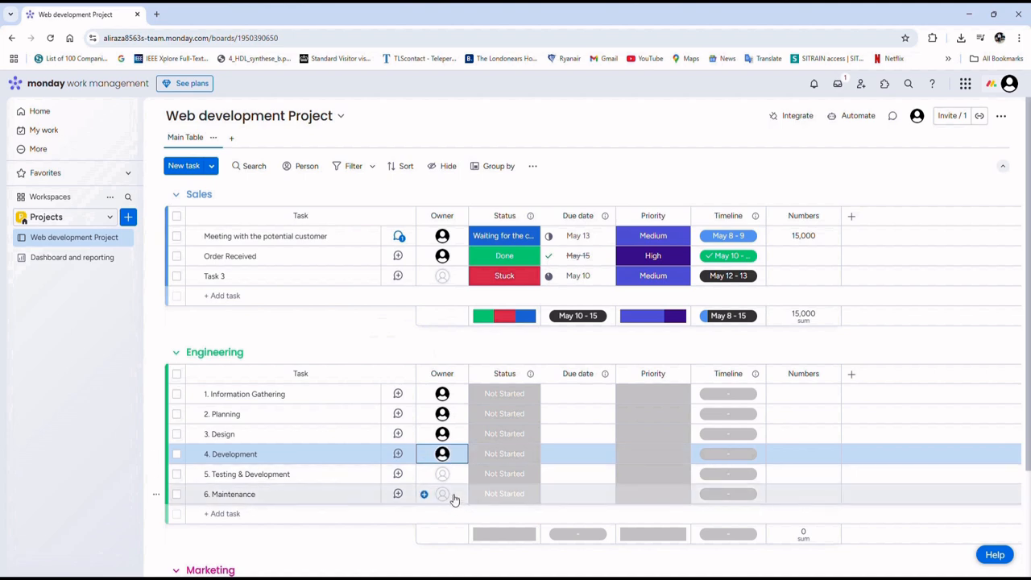
- Set the Engineering task statuses: Information Gathering to Done, Planning to Working on it, Design to Stuck, and Development to Not Started
left_click(504, 394)
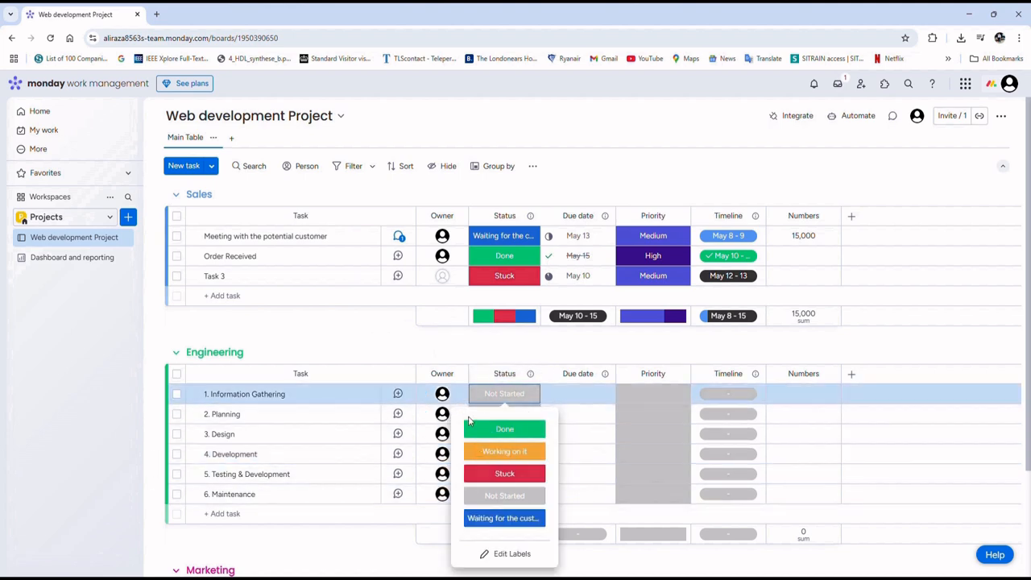
left_click(505, 428)
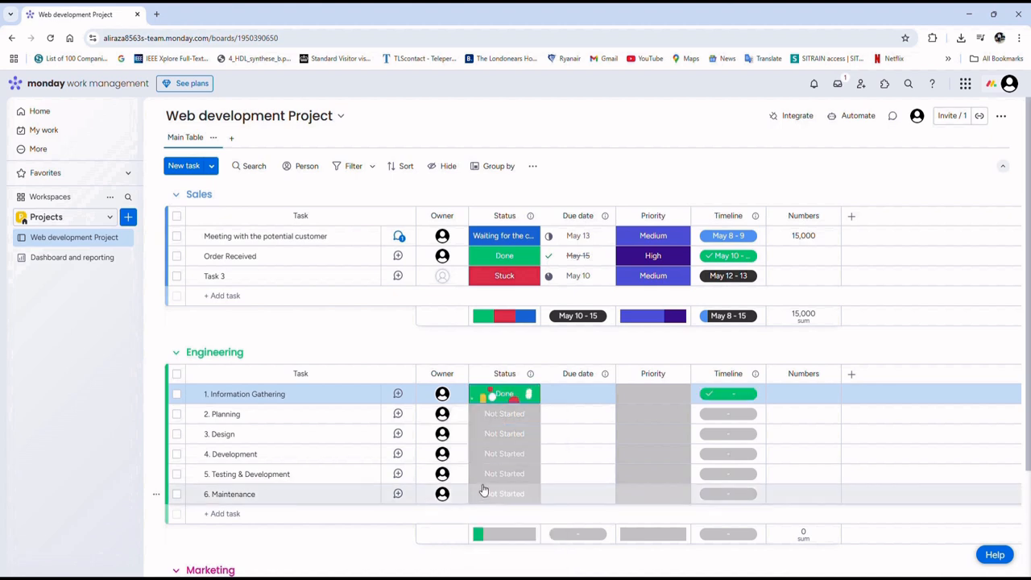
left_click(509, 414)
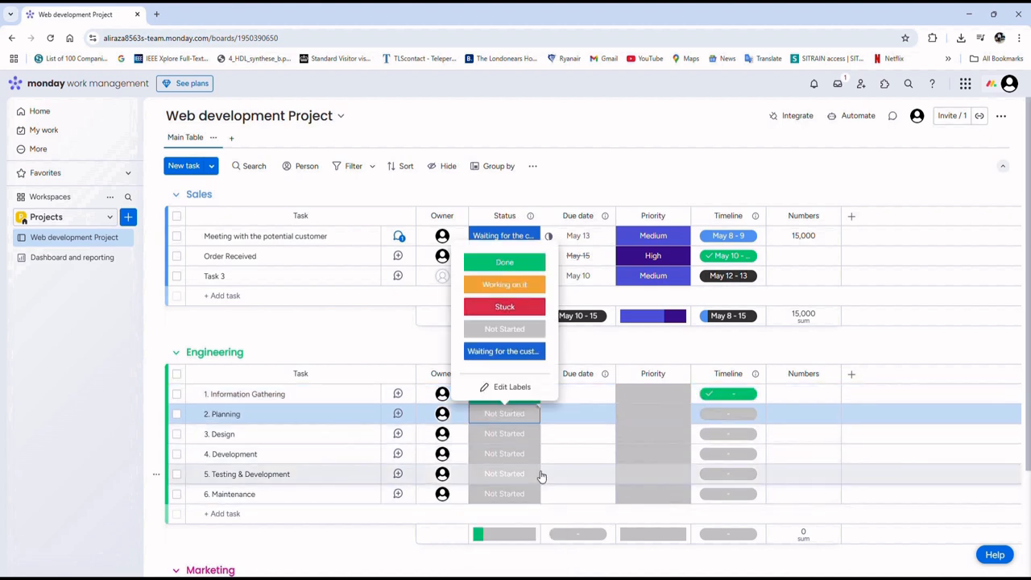
left_click(504, 284)
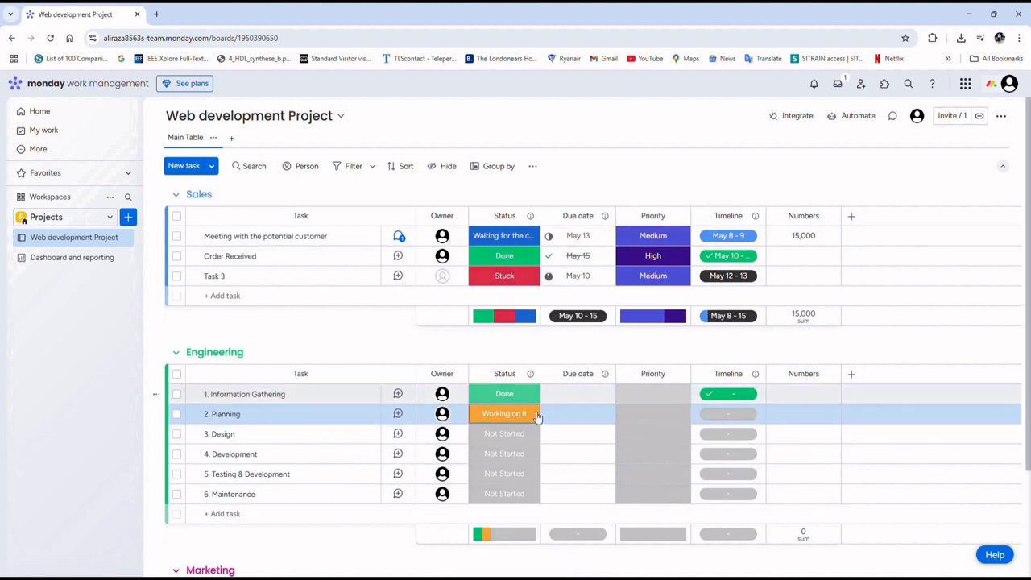
left_click(500, 436)
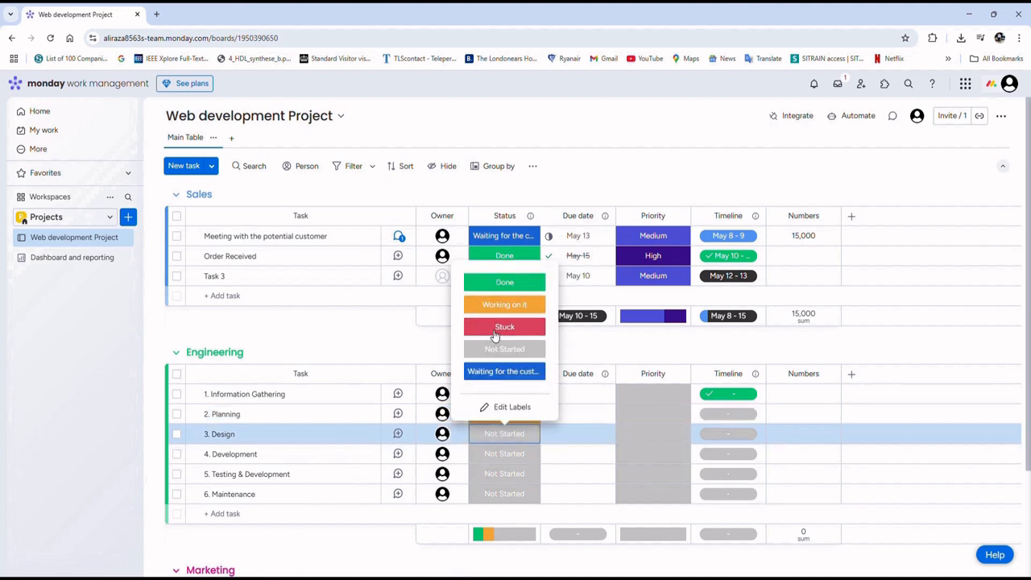
left_click(500, 326)
left_click(507, 459)
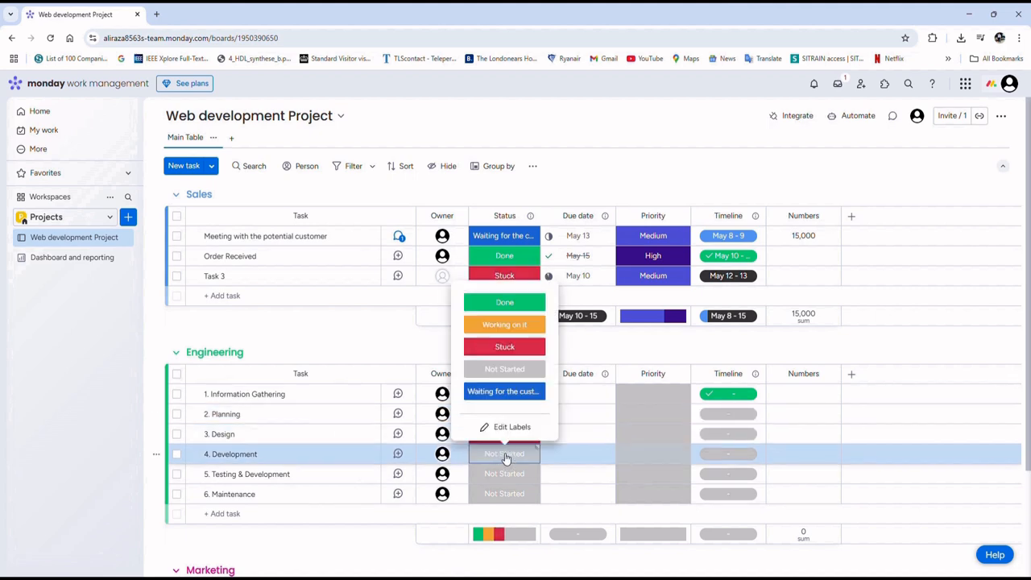
left_click(520, 369)
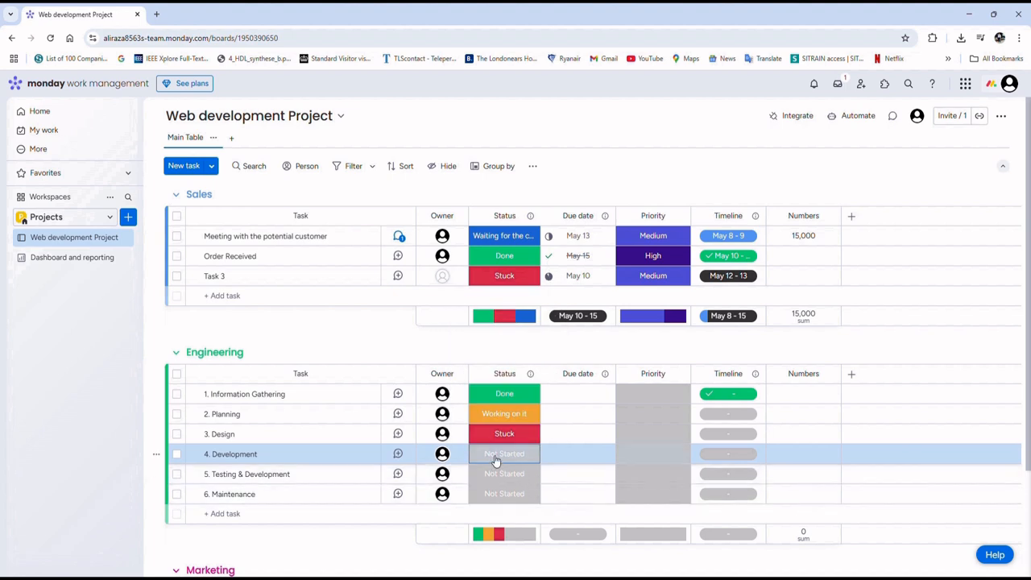
- Set the Engineering due dates to May 20, 2025 for Information Gathering and May 21, 2025 for Planning and Design
left_click(574, 395)
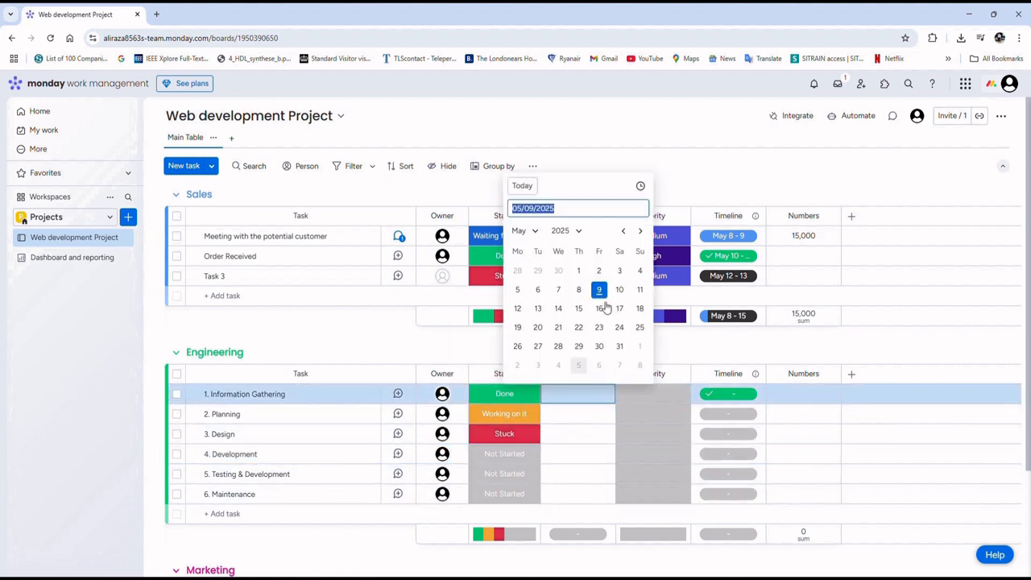
left_click(535, 329)
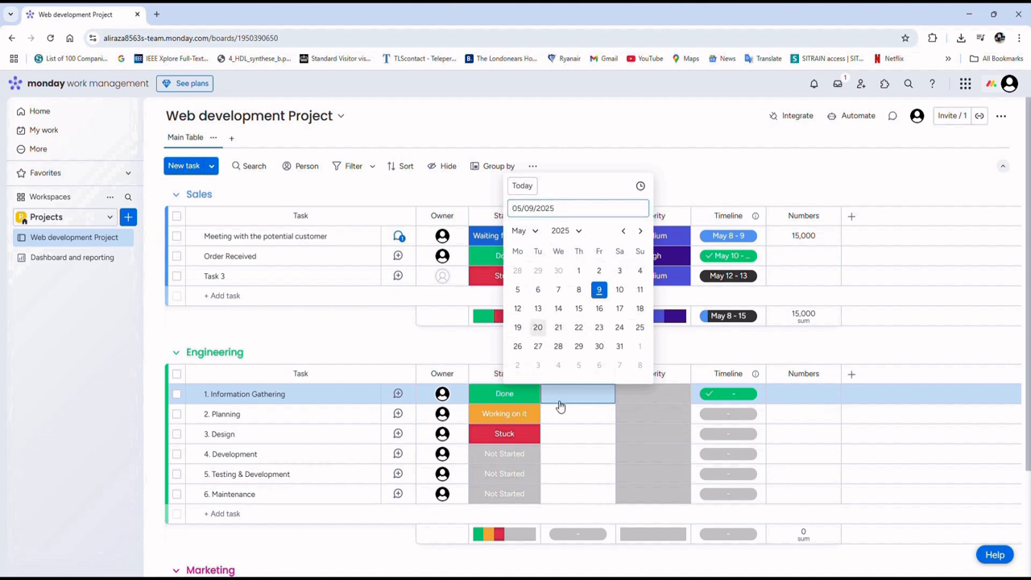
left_click(578, 414)
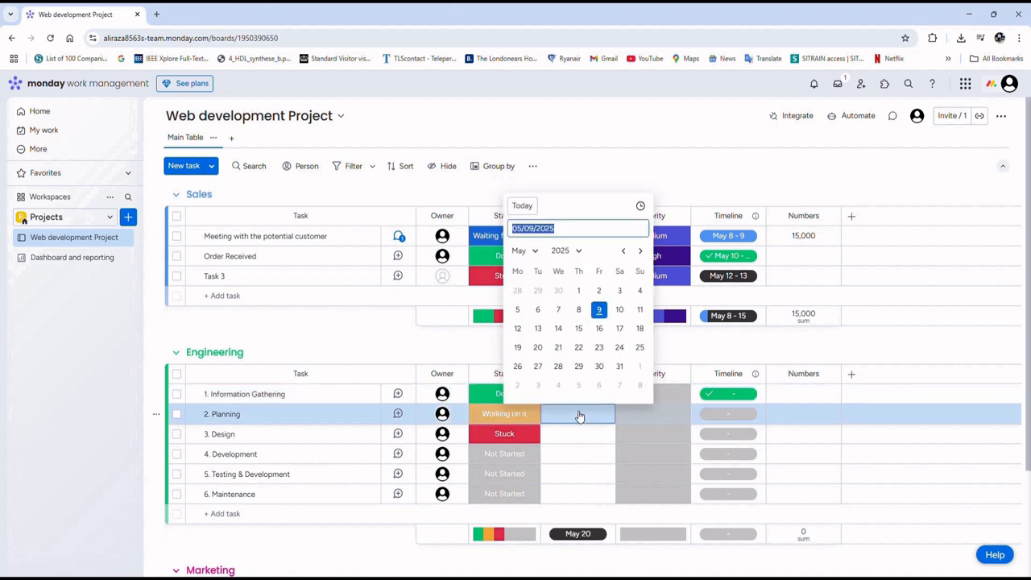
left_click(558, 355)
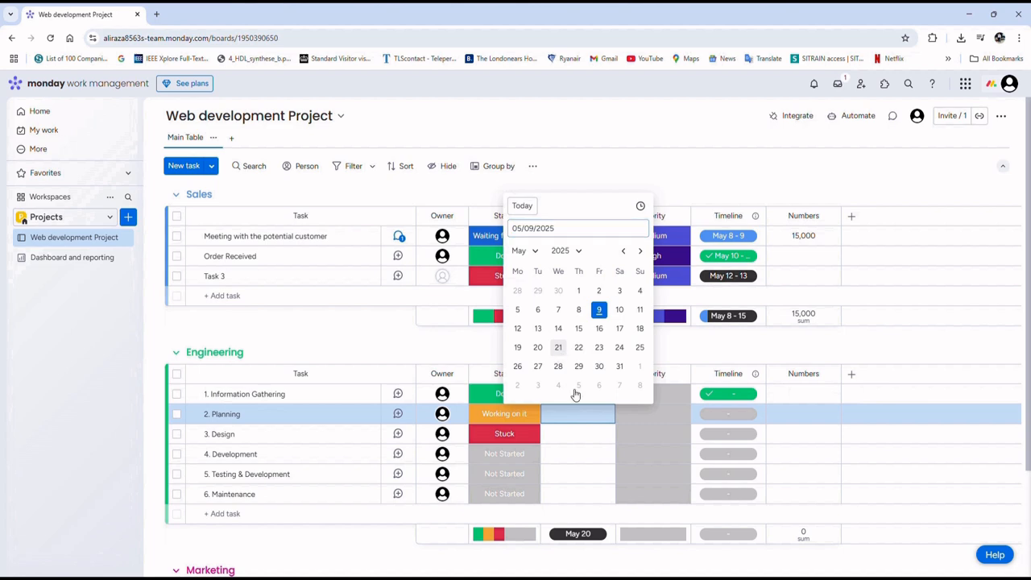
left_click(583, 434)
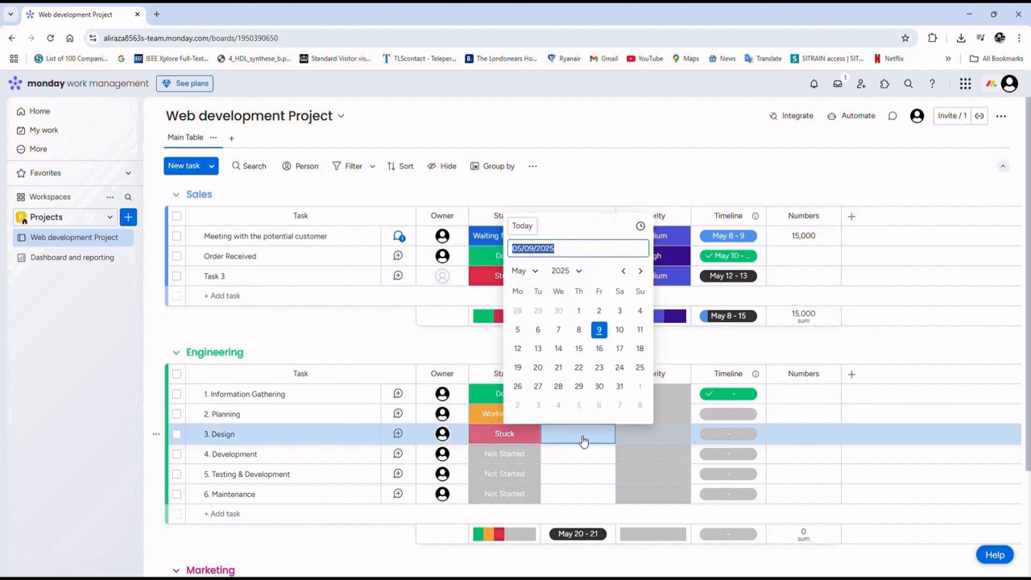
left_click(558, 367)
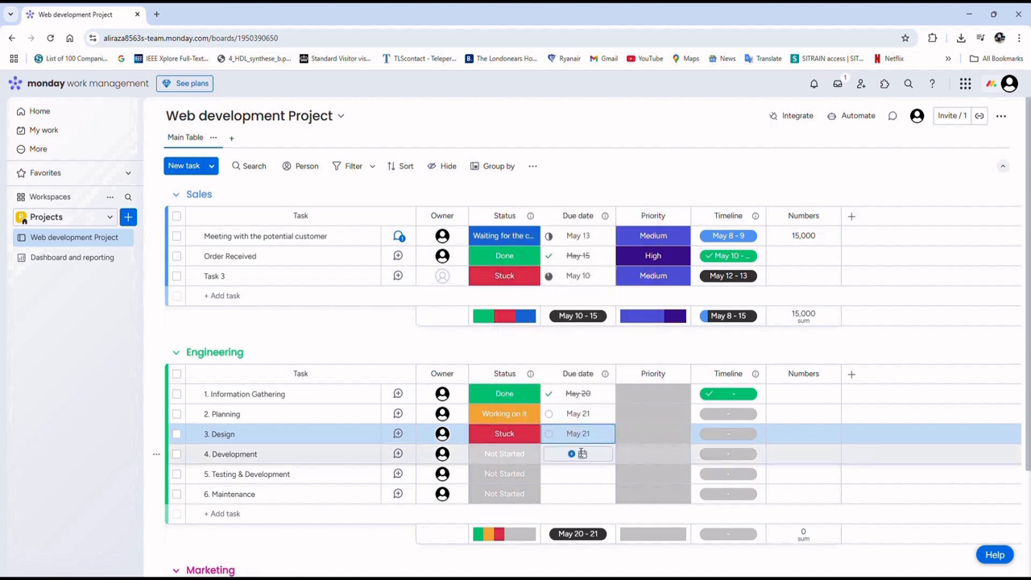
- Set the priority of Information Gathering to Critical and the priorities of Planning and Design to High
left_click(662, 395)
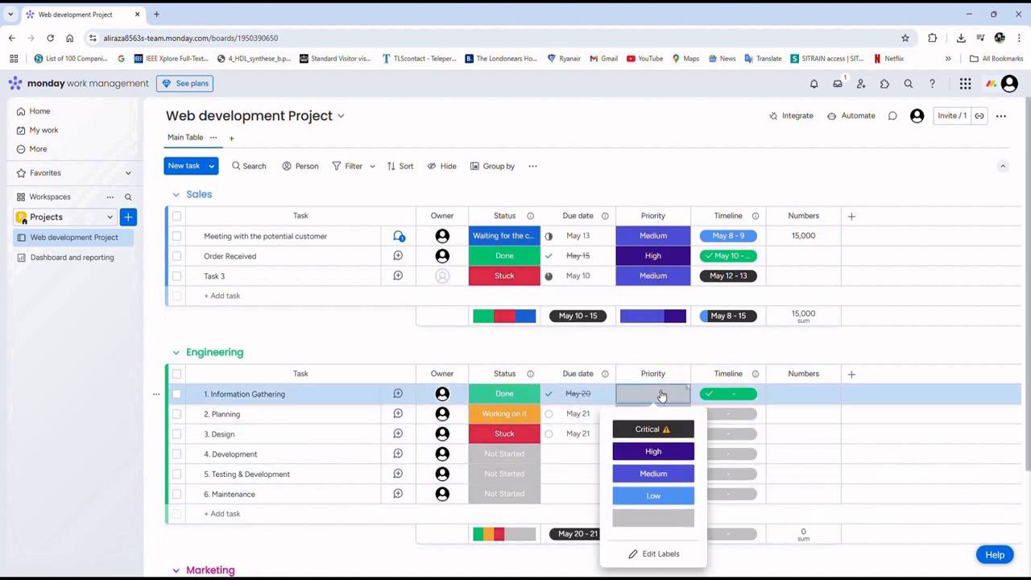
left_click(658, 428)
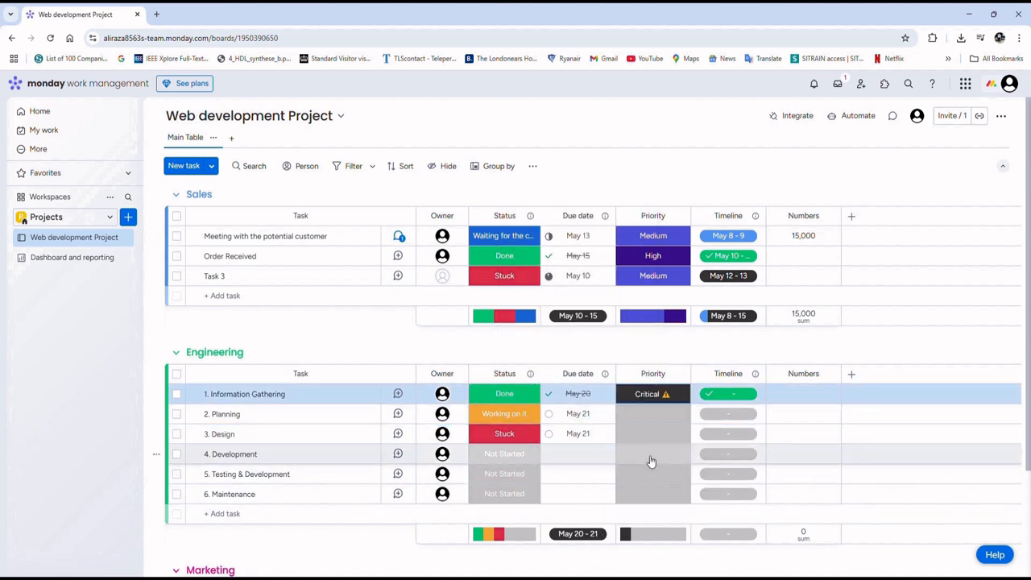
left_click(645, 415)
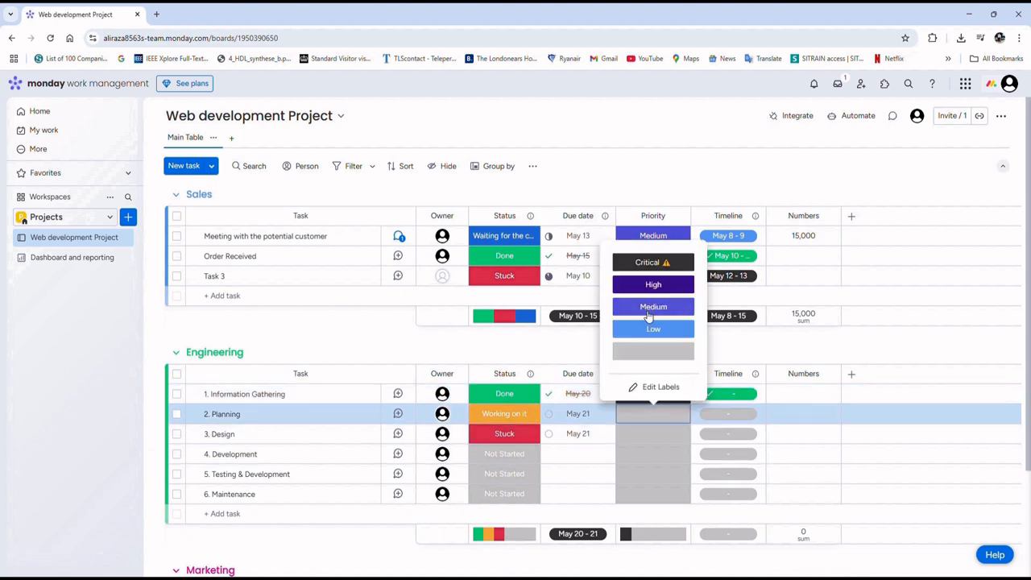
left_click(653, 285)
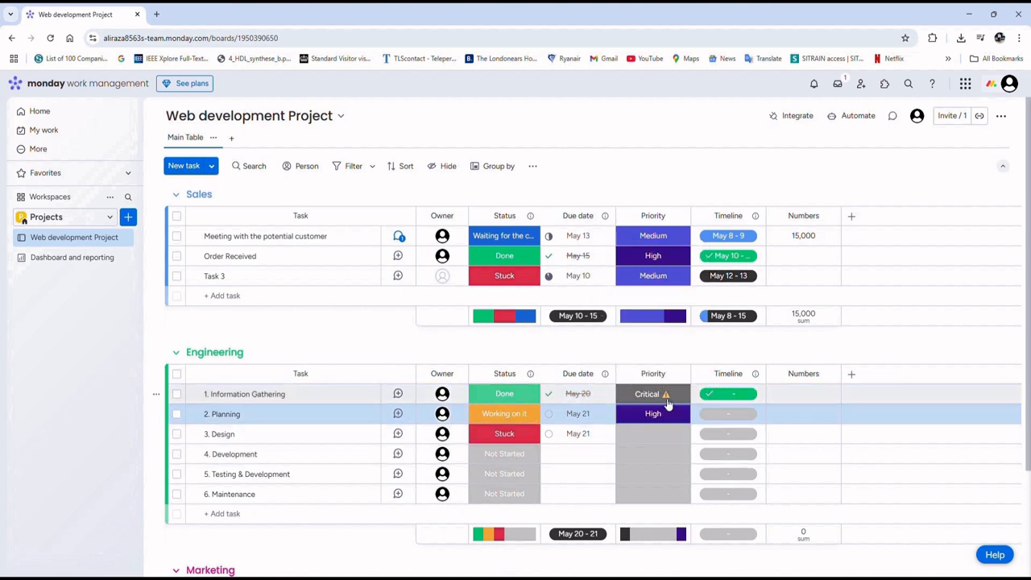
left_click(665, 435)
left_click(654, 306)
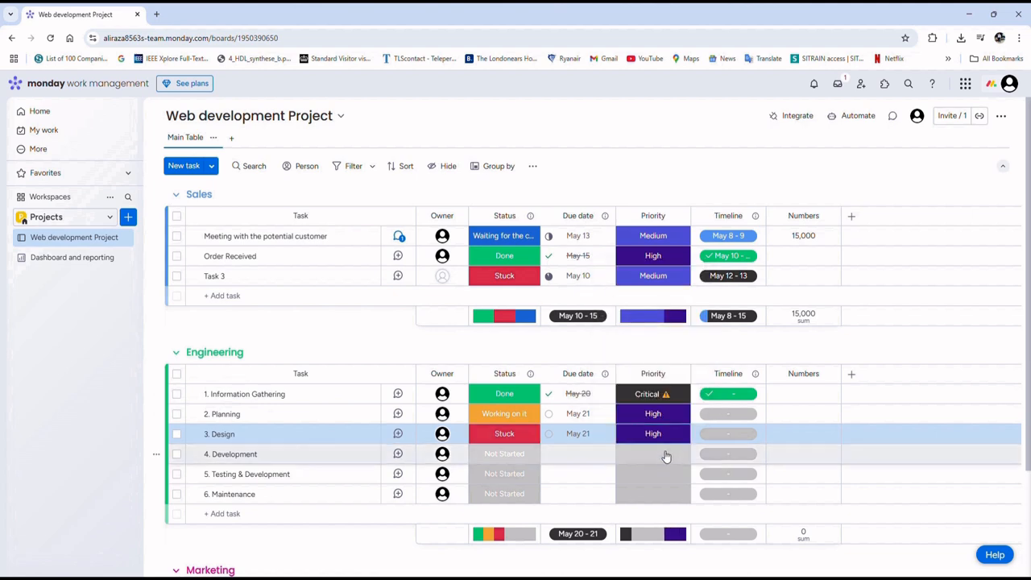
- Set the priority of the Engineering task Development to Medium and of Testing & Development to Low
left_click(653, 453)
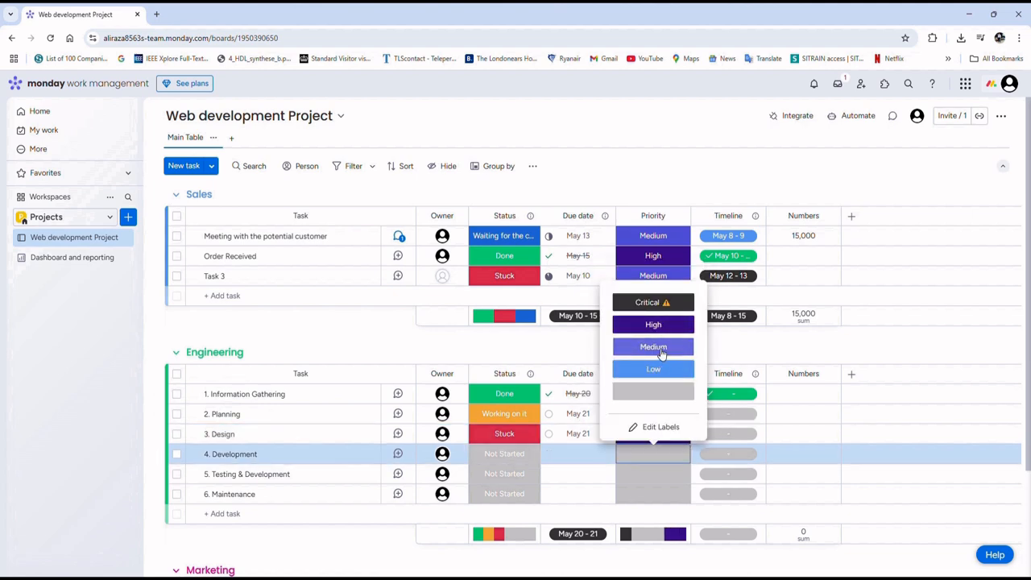
left_click(653, 346)
left_click(658, 476)
left_click(658, 371)
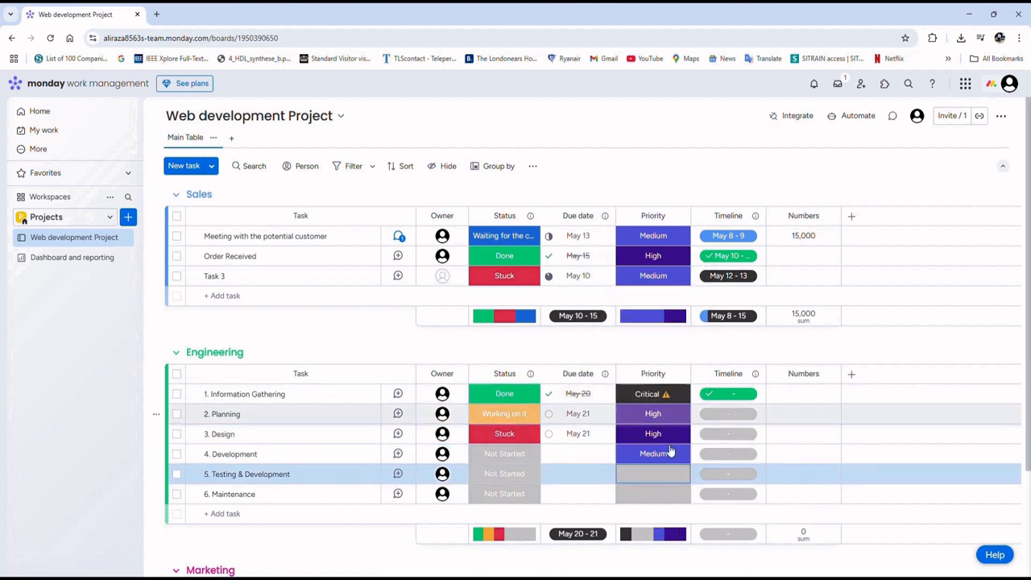
left_click(661, 477)
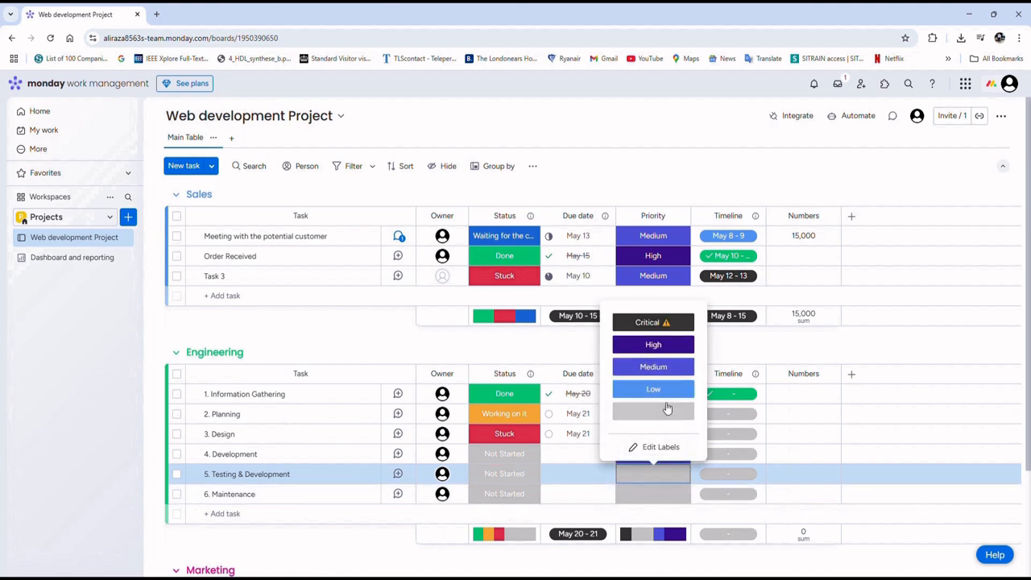
left_click(653, 389)
left_click(657, 498)
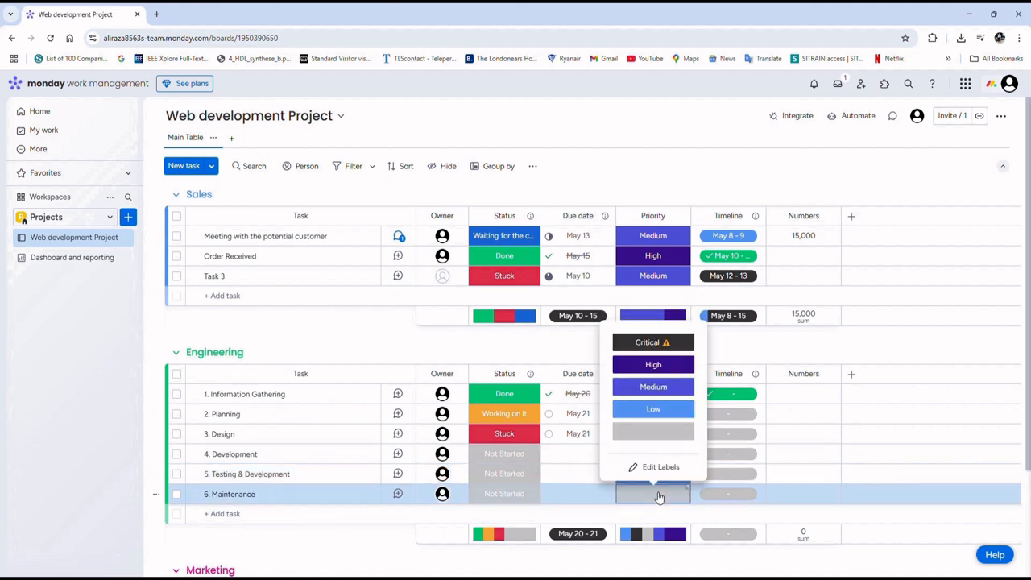
left_click(773, 358)
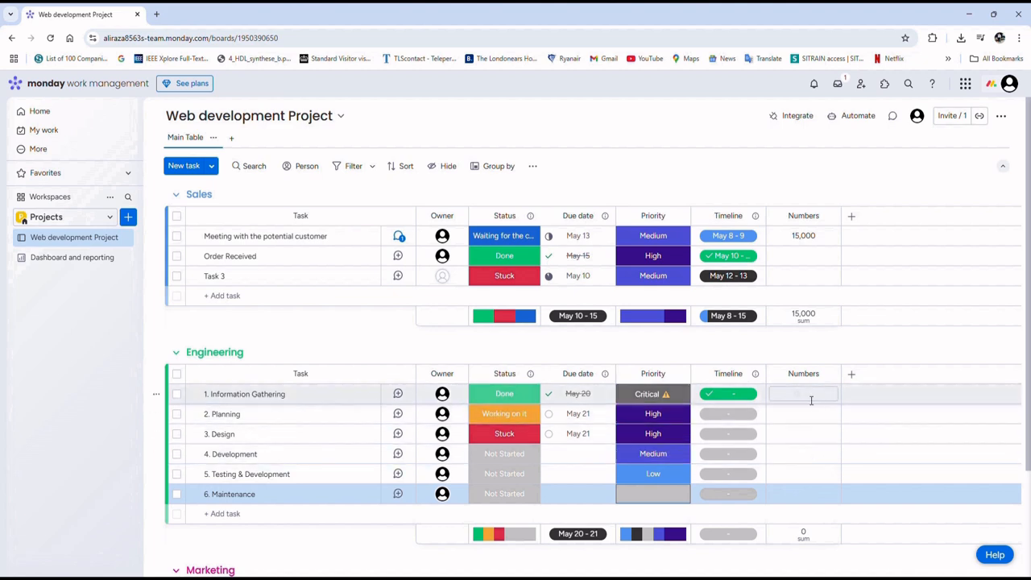
scroll(847, 347, "down", 2)
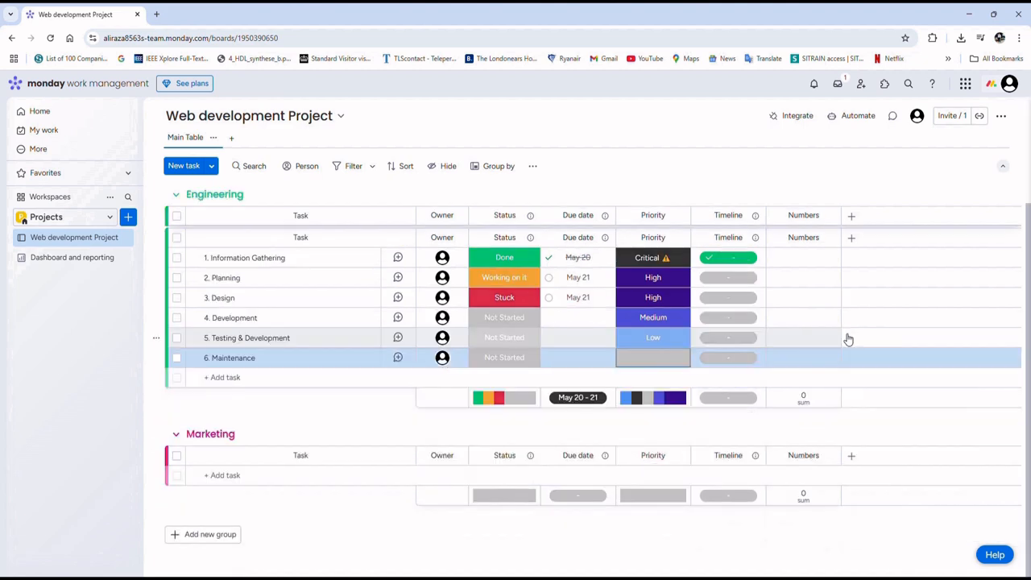
scroll(848, 339, "up", 2)
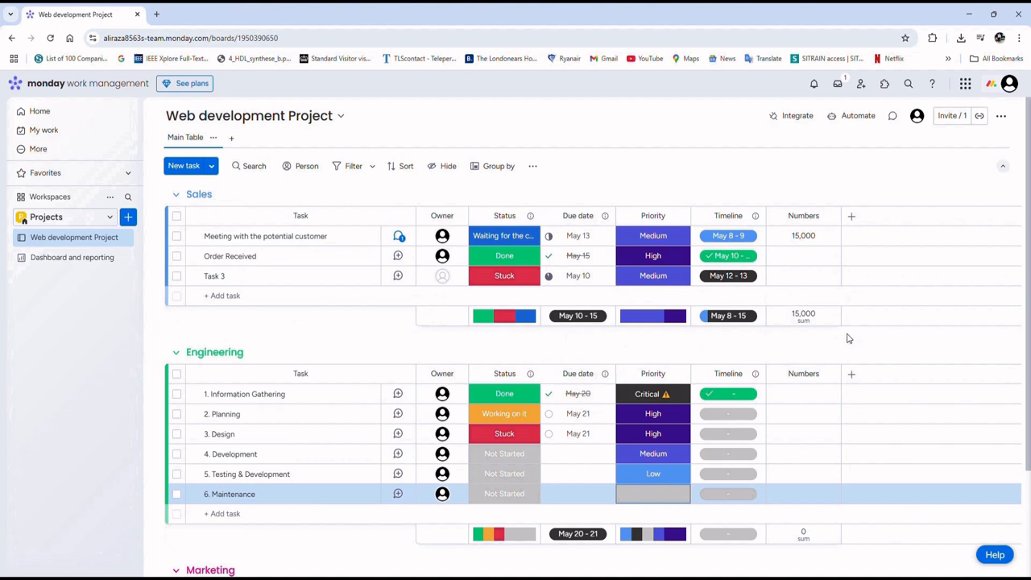
scroll(846, 339, "down", 2)
scroll(845, 330, "up", 2)
- Add a new task at the beginning of the Sales group and briefly expand its subitem area
left_click(184, 166)
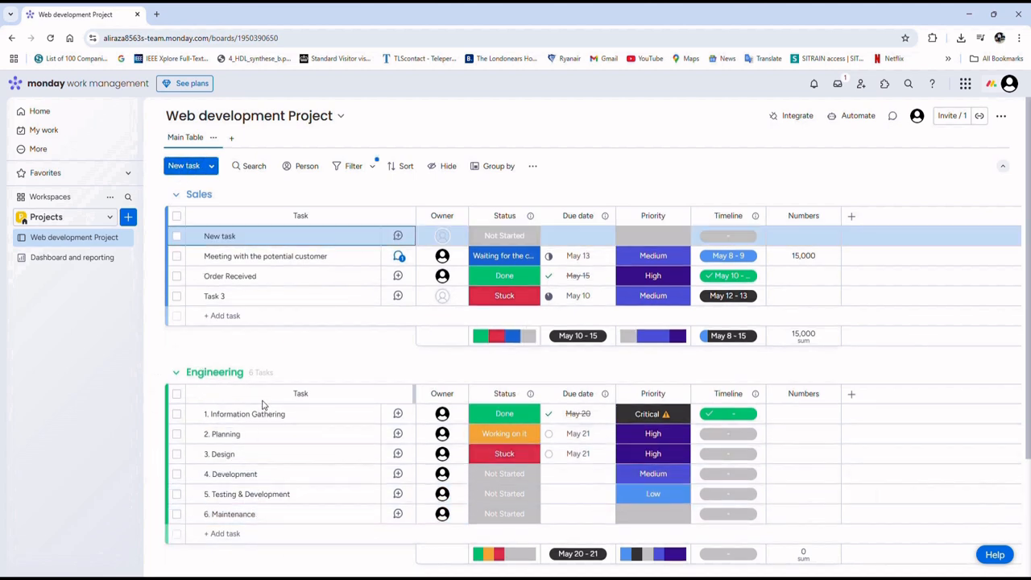
key("Return")
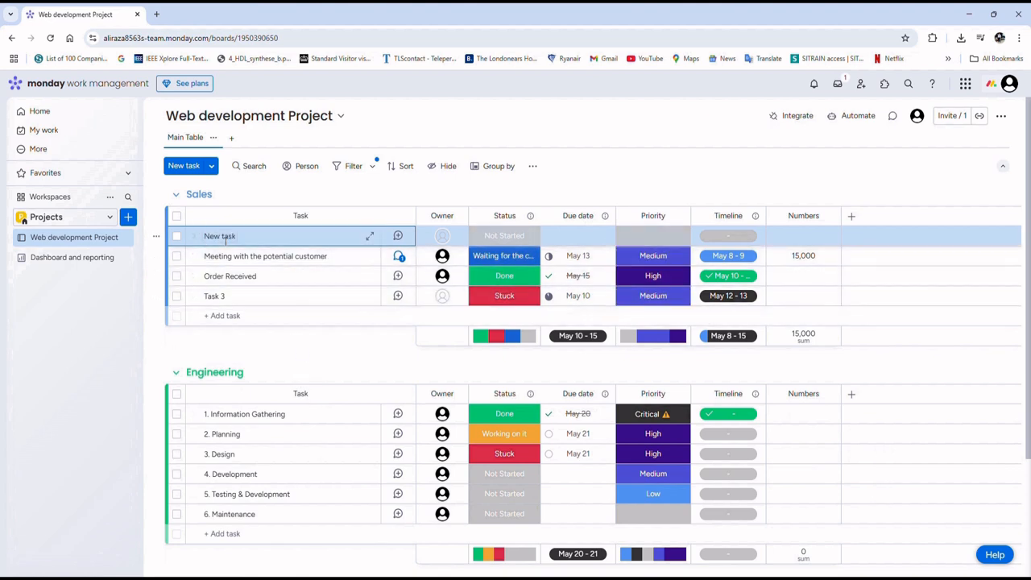
left_click(197, 237)
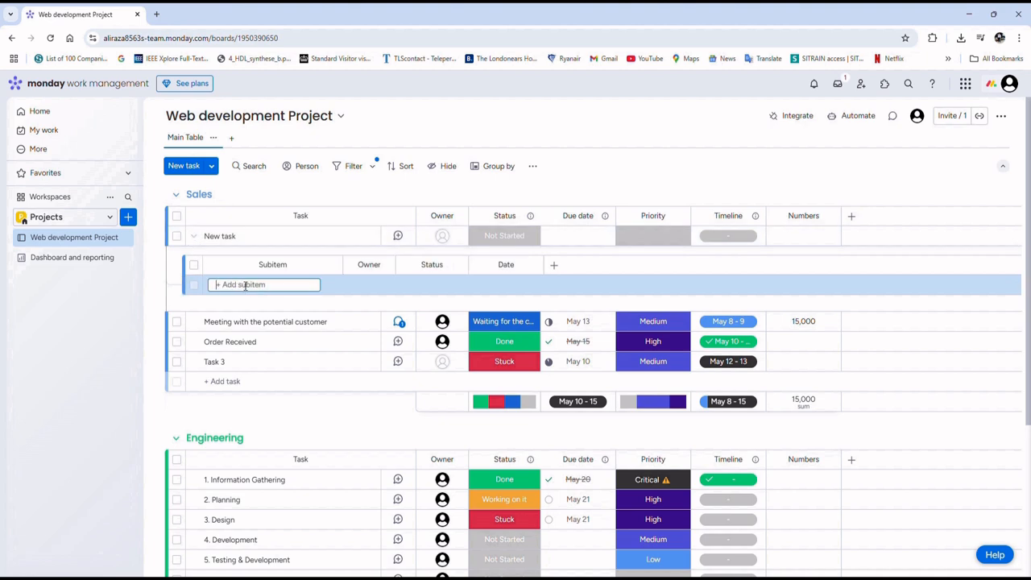
left_click(194, 236)
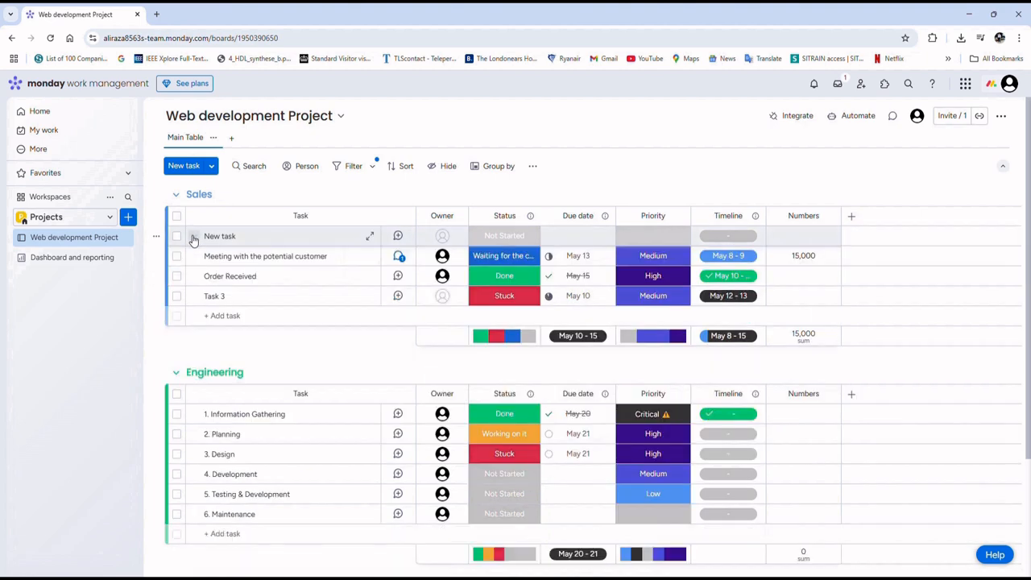
- Delete the newly added blank task from the Sales group
right_click(260, 234)
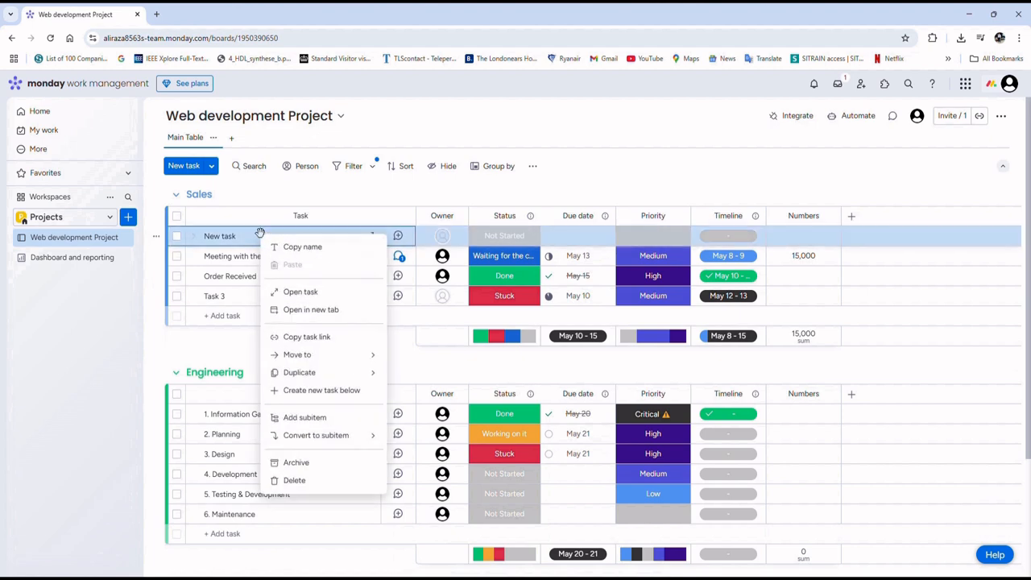
left_click(295, 479)
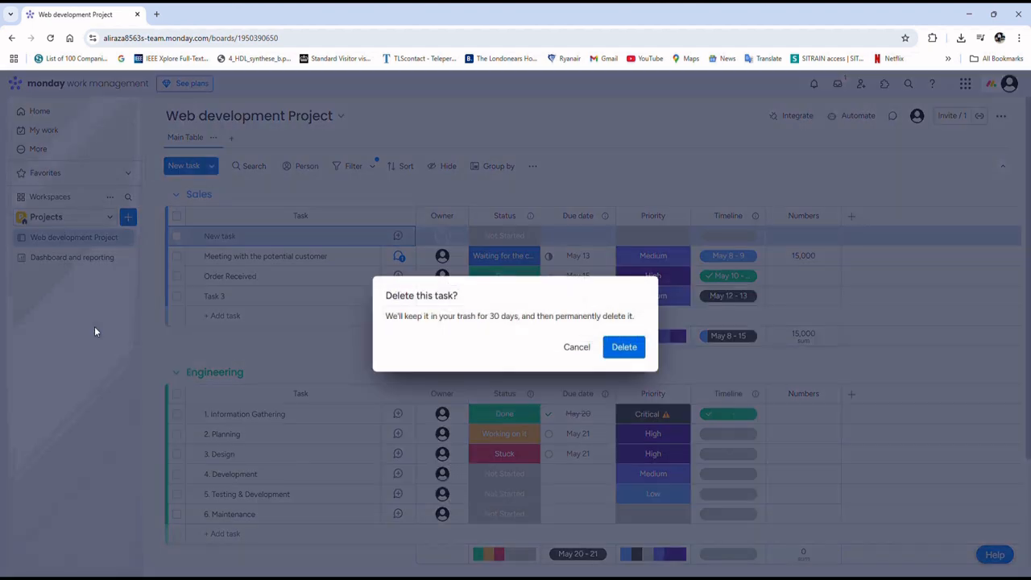
left_click(617, 348)
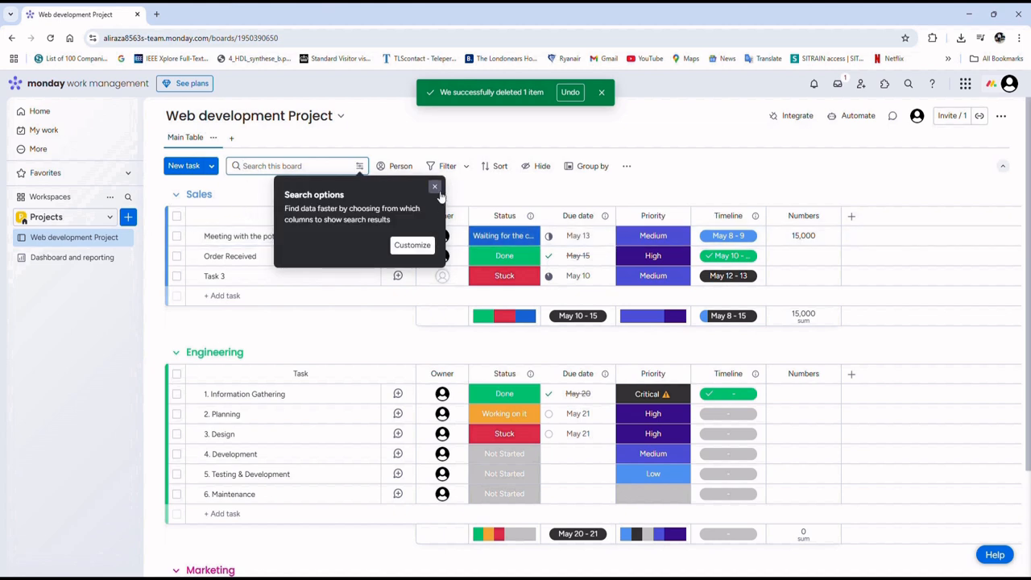
- Search the board for "Order" and clear the search again
type("O")
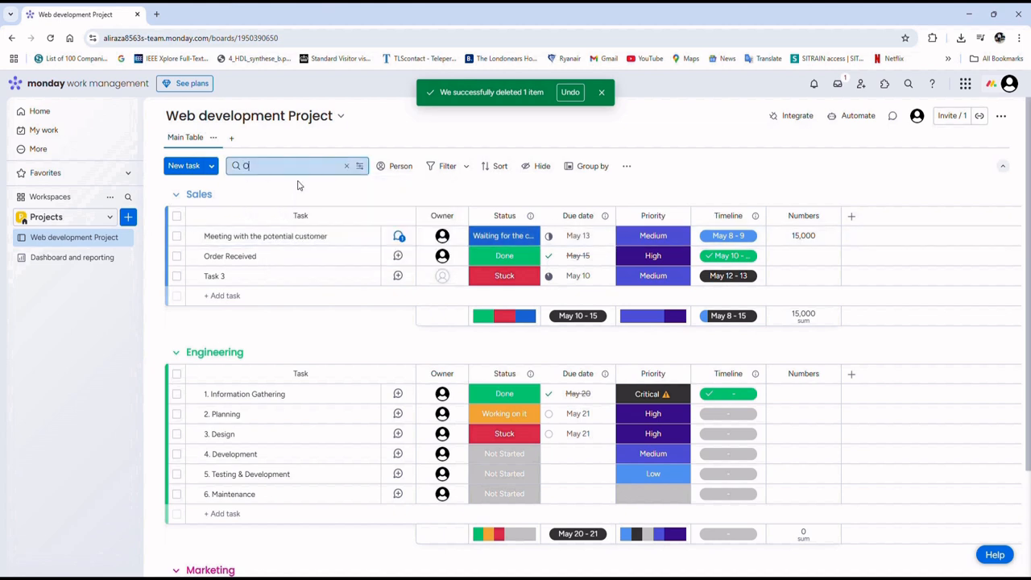
type("rder")
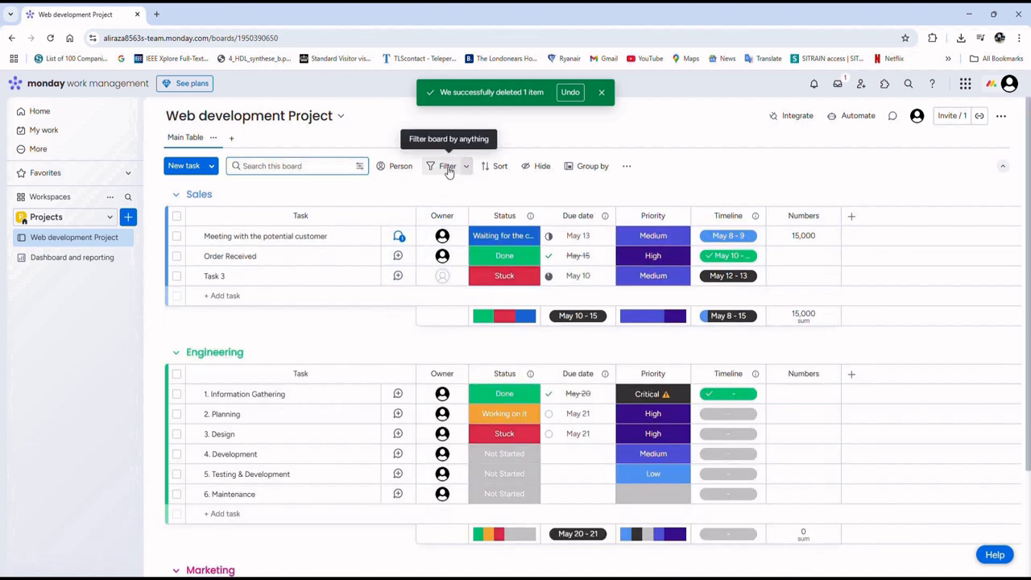
left_click(448, 169)
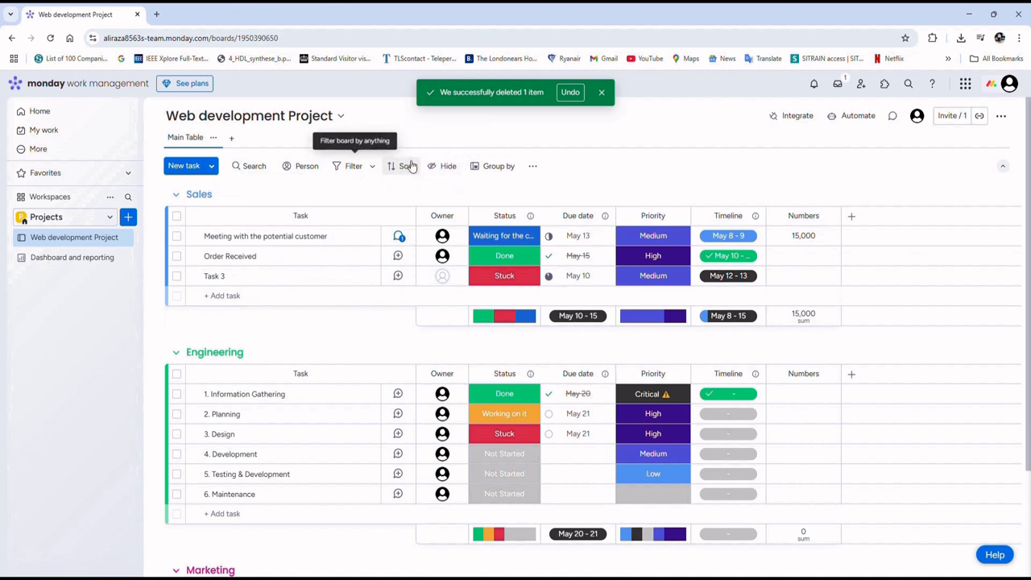
scroll(249, 338, "down", 2)
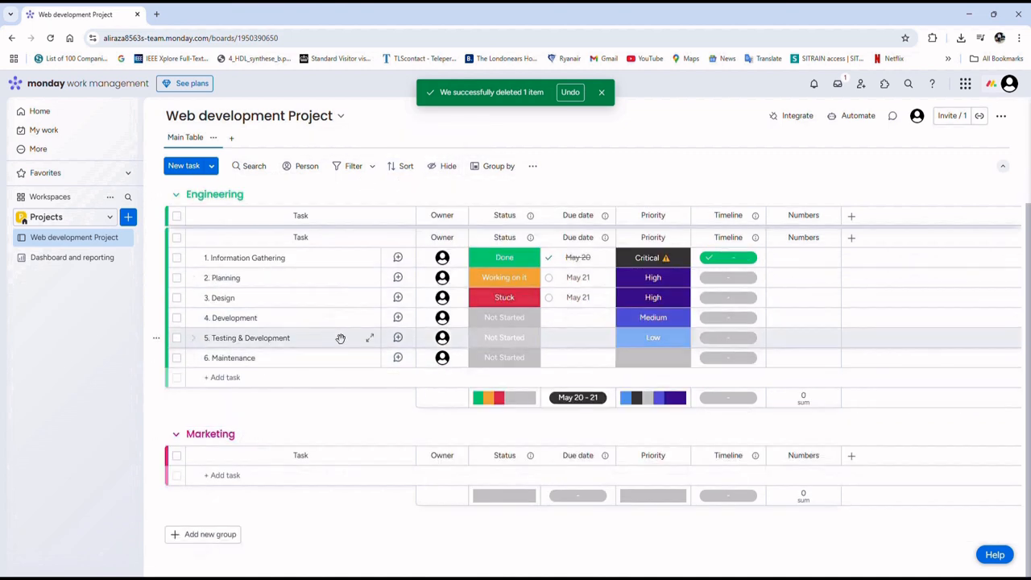
scroll(815, 151, "up", 2)
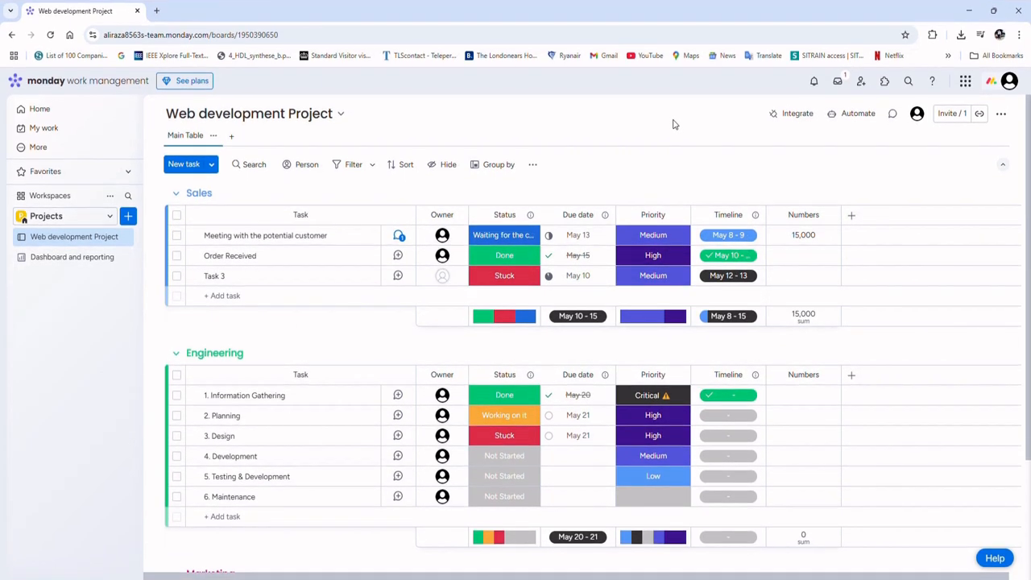
- Change the interface theme to Dark
left_click(1010, 84)
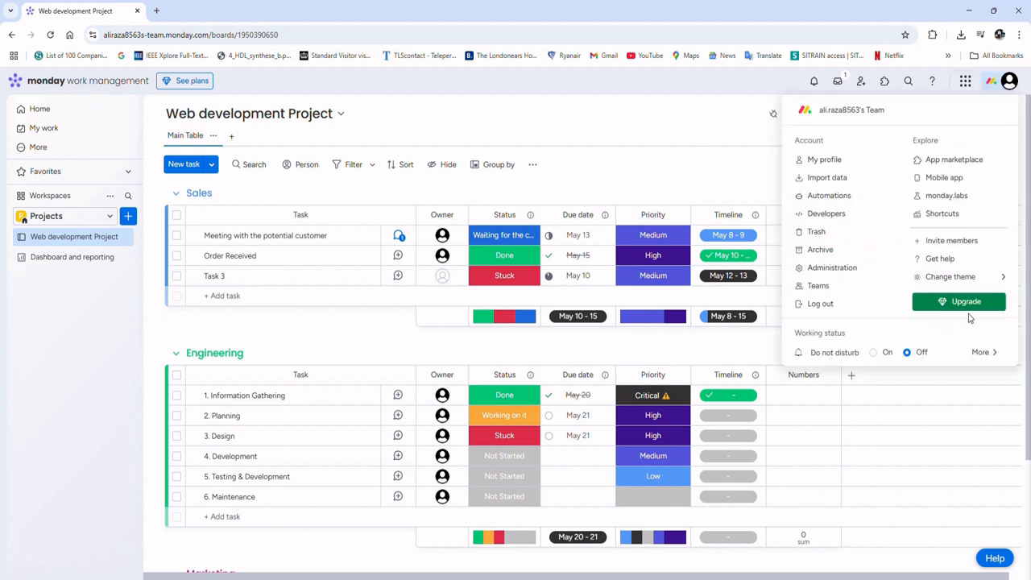
mouse_move(971, 283)
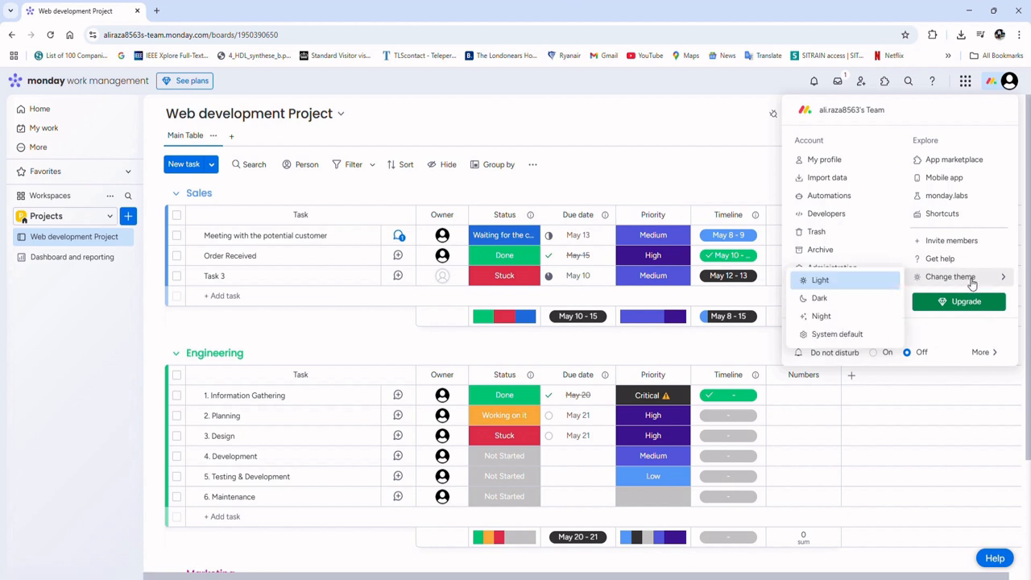
left_click(851, 299)
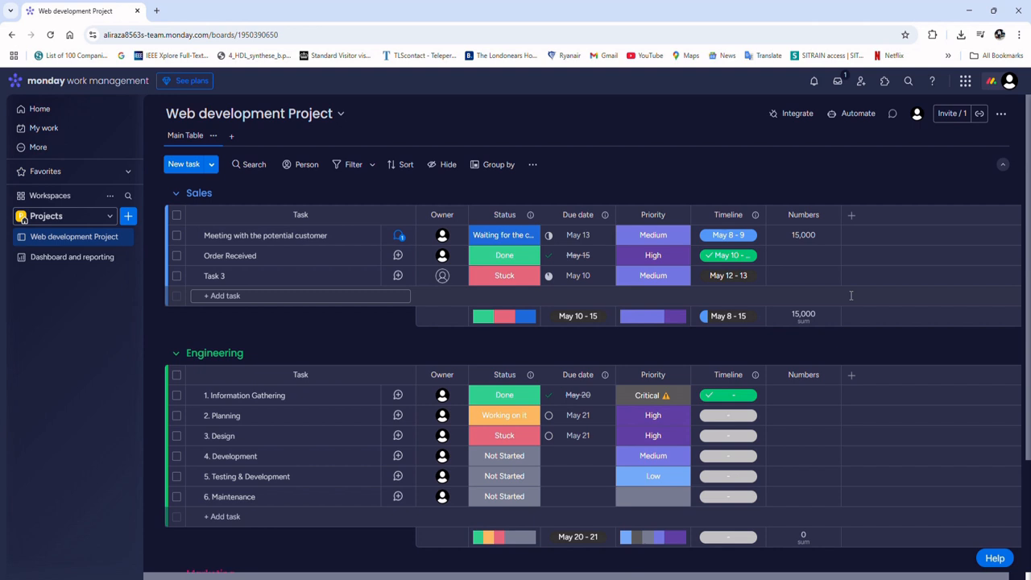
- Try the Night interface theme and switch back to the Dark theme
left_click(1009, 80)
mouse_move(966, 282)
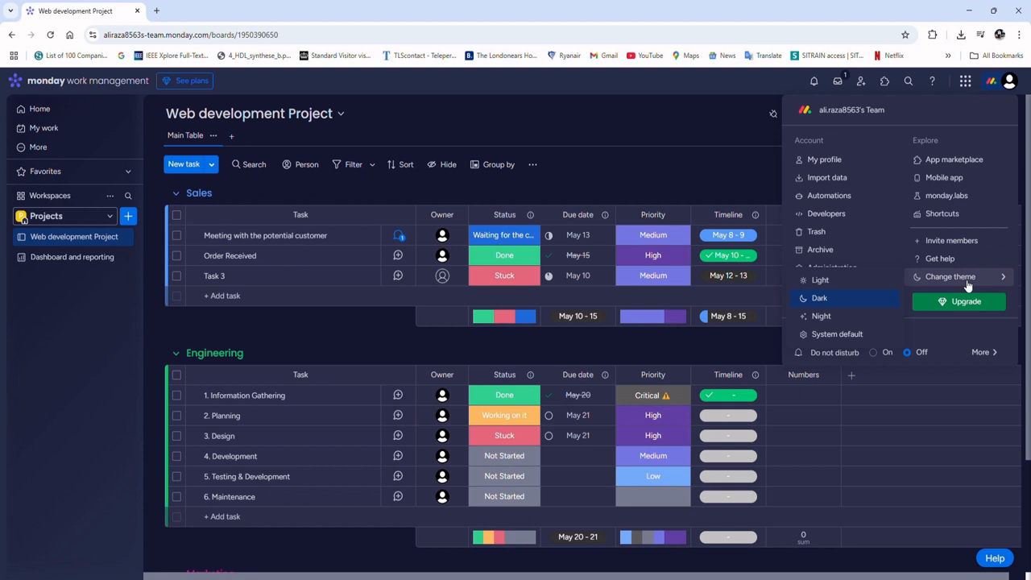
left_click(821, 317)
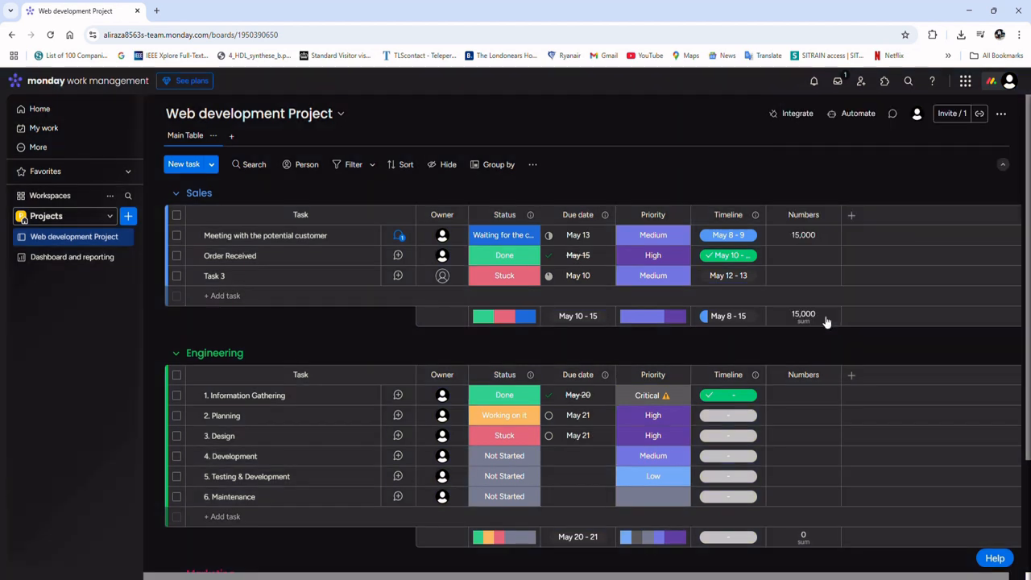
left_click(1012, 85)
mouse_move(965, 276)
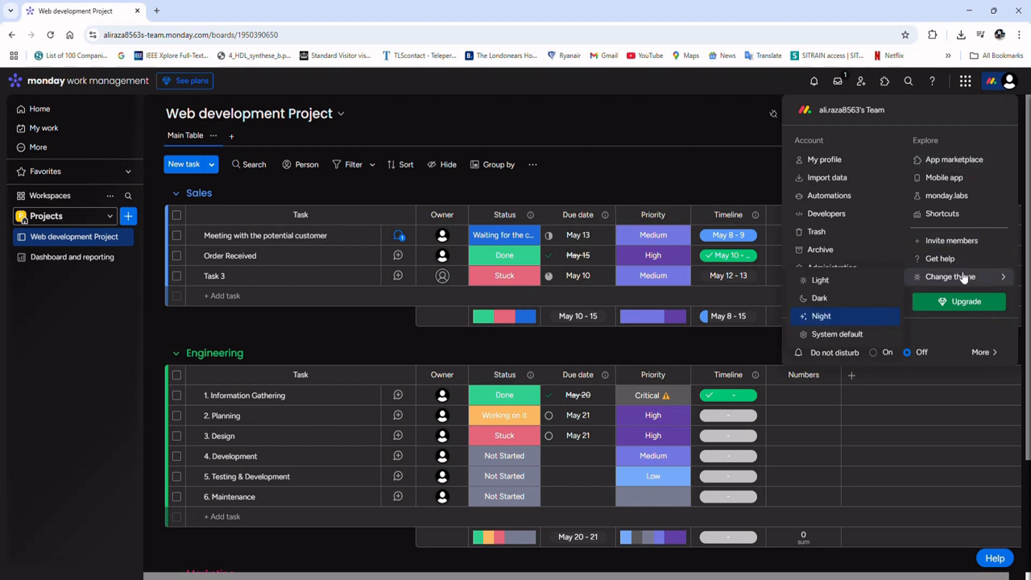
left_click(821, 299)
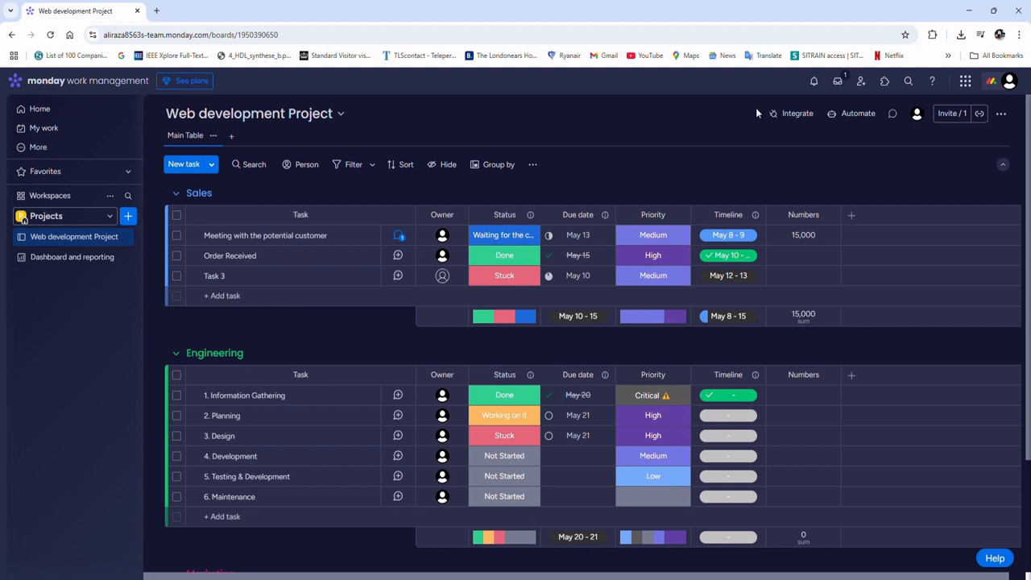
- Examine the available display languages in the profile's Language & region settings and close the profile
left_click(1009, 84)
left_click(819, 161)
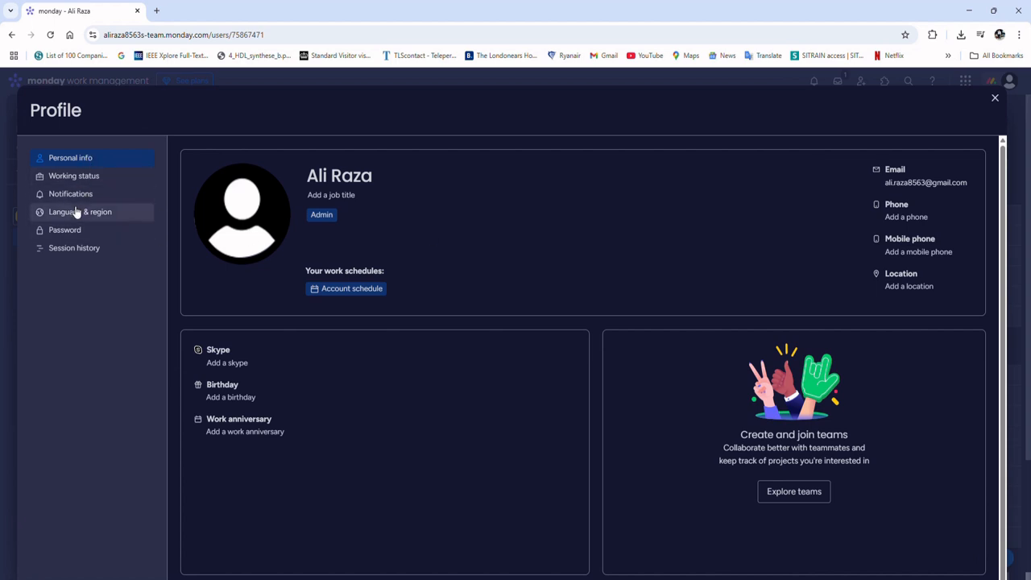
left_click(76, 211)
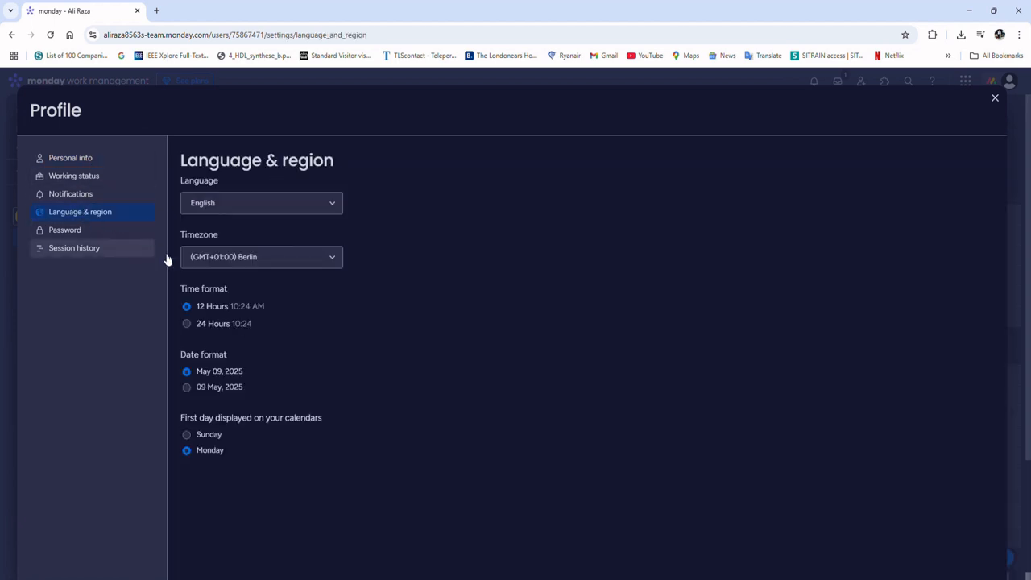
left_click(266, 205)
scroll(262, 262, "down", 3)
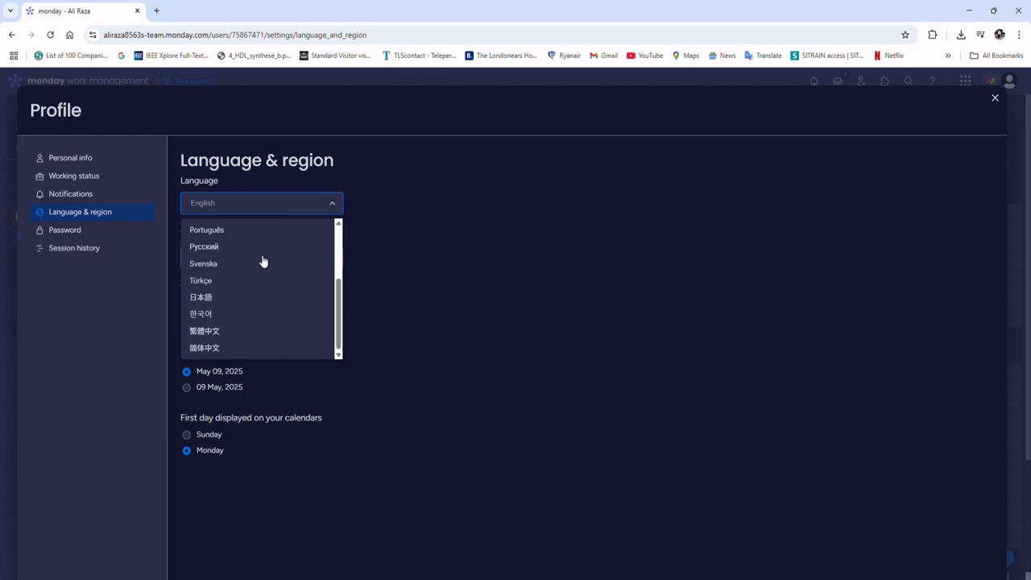
scroll(262, 261, "up", 3)
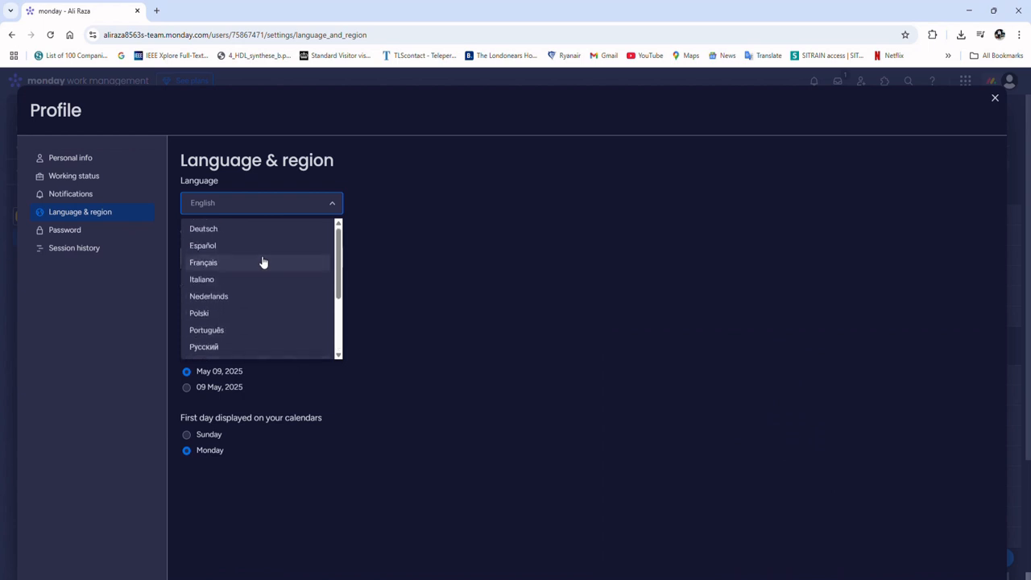
left_click(995, 98)
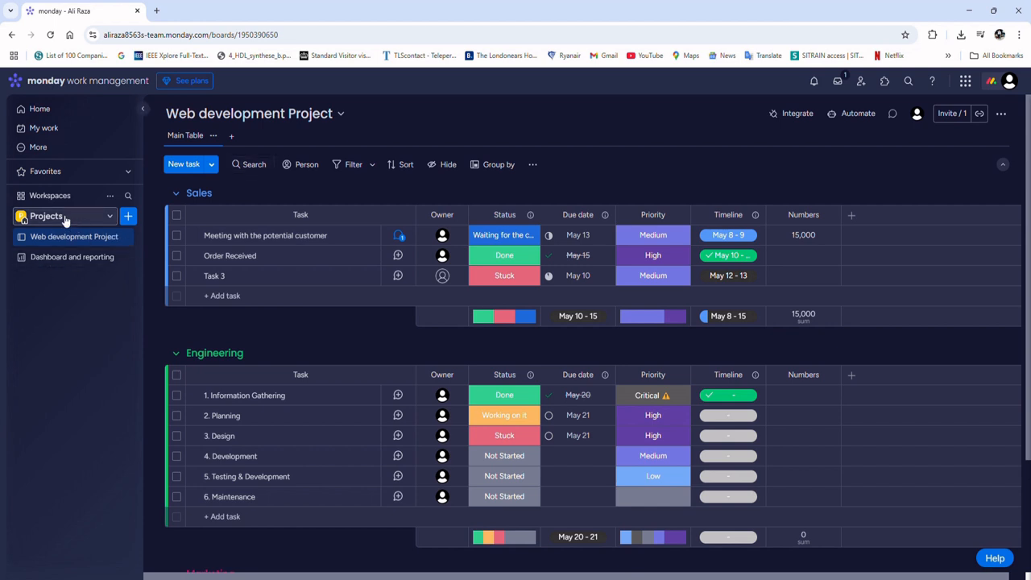
- Open the "Dashboard and reporting" dashboard and add a Gantt widget to it
left_click(127, 216)
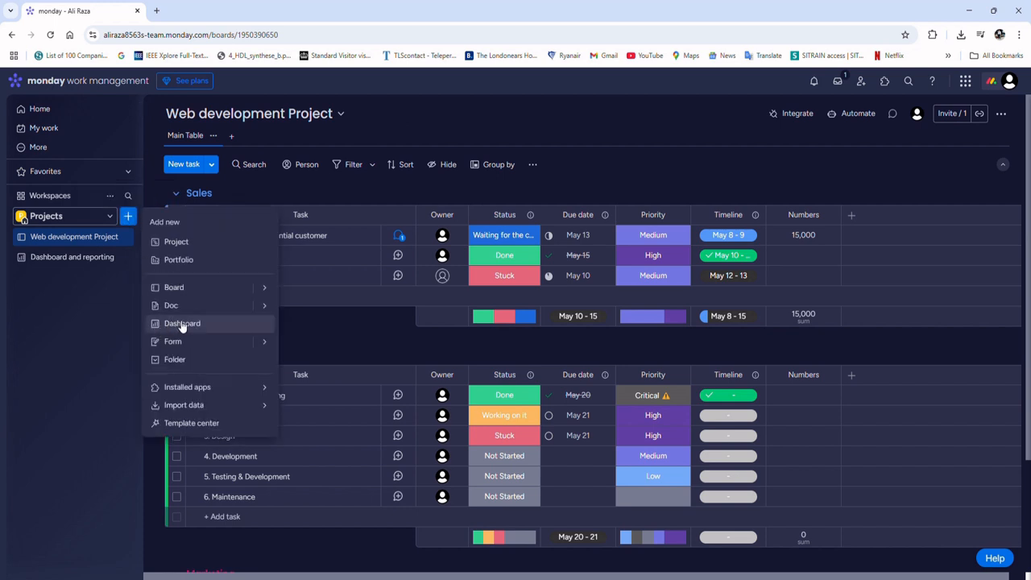
left_click(88, 277)
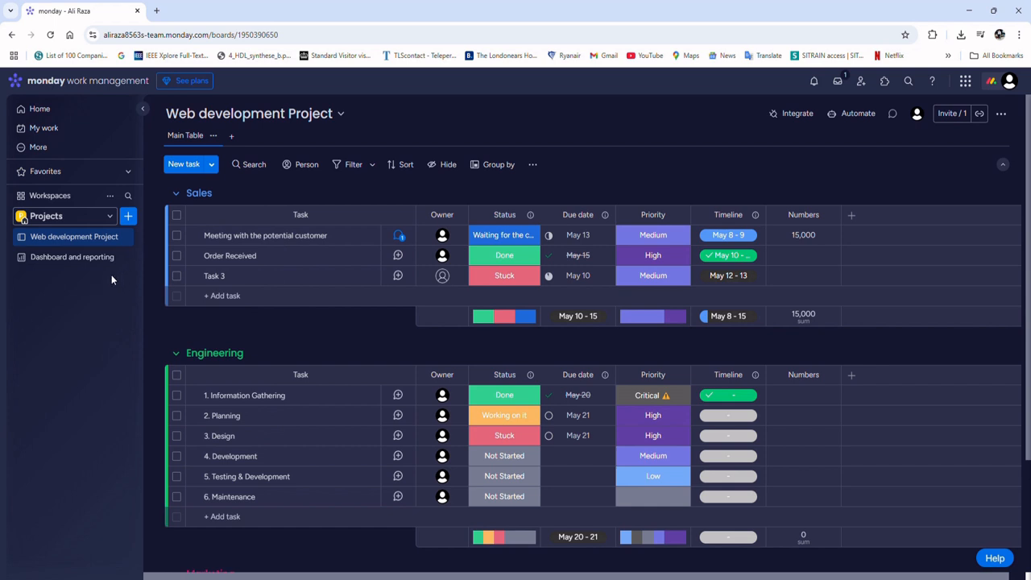
left_click(61, 262)
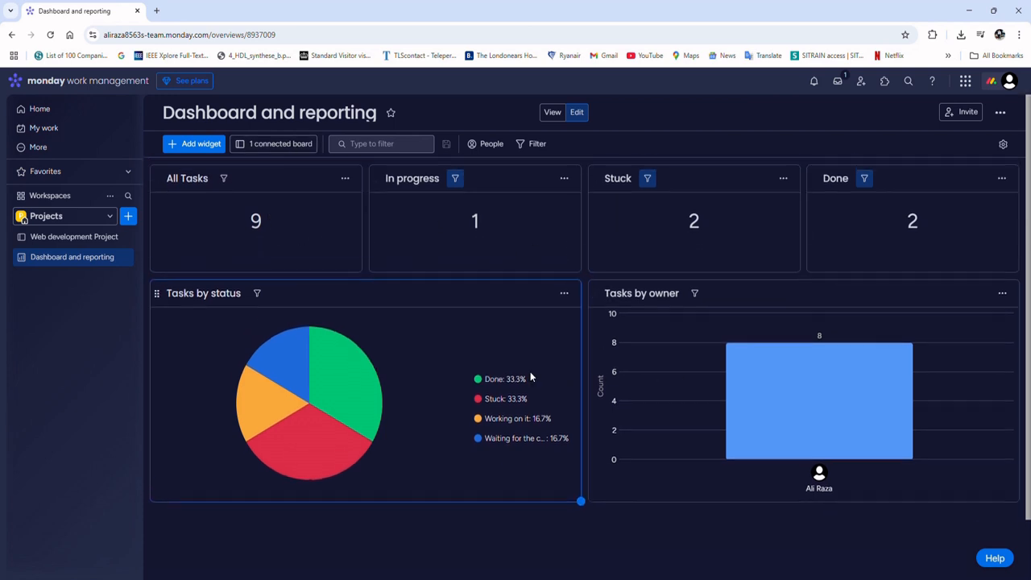
left_click(199, 152)
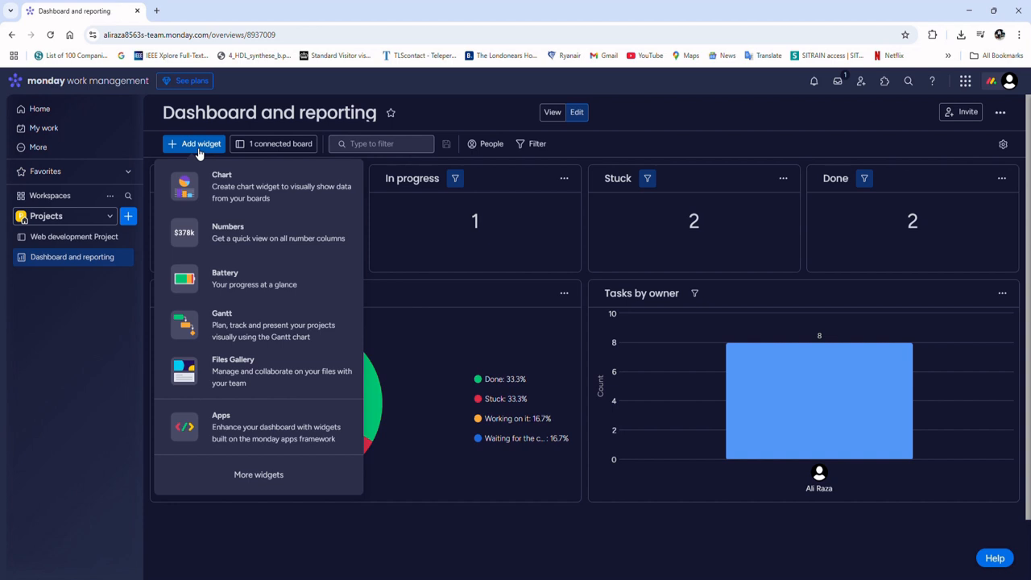
left_click(257, 320)
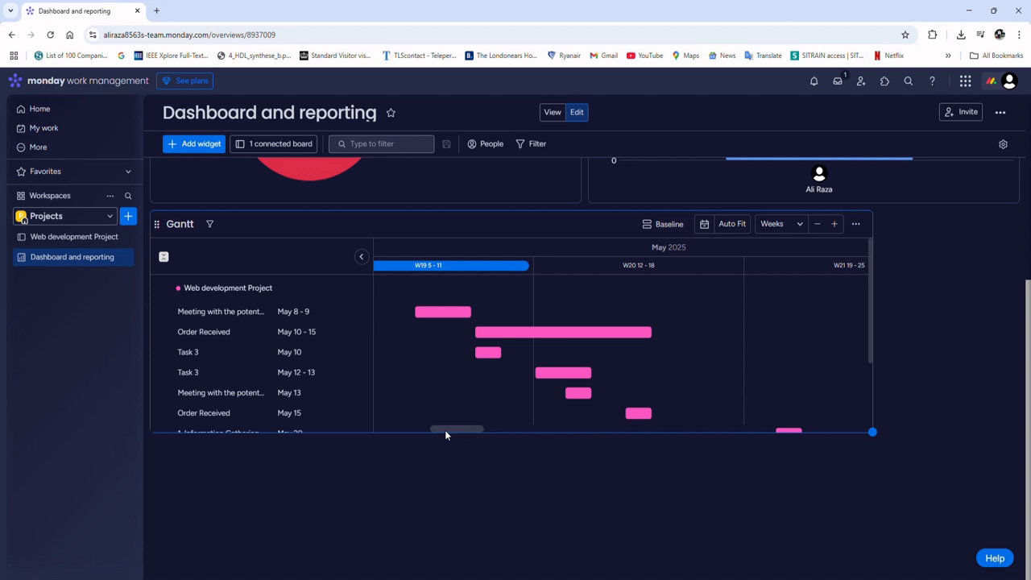
mouse_move(446, 433)
left_mouse_down()
mouse_move(472, 433)
mouse_move(430, 431)
left_mouse_up()
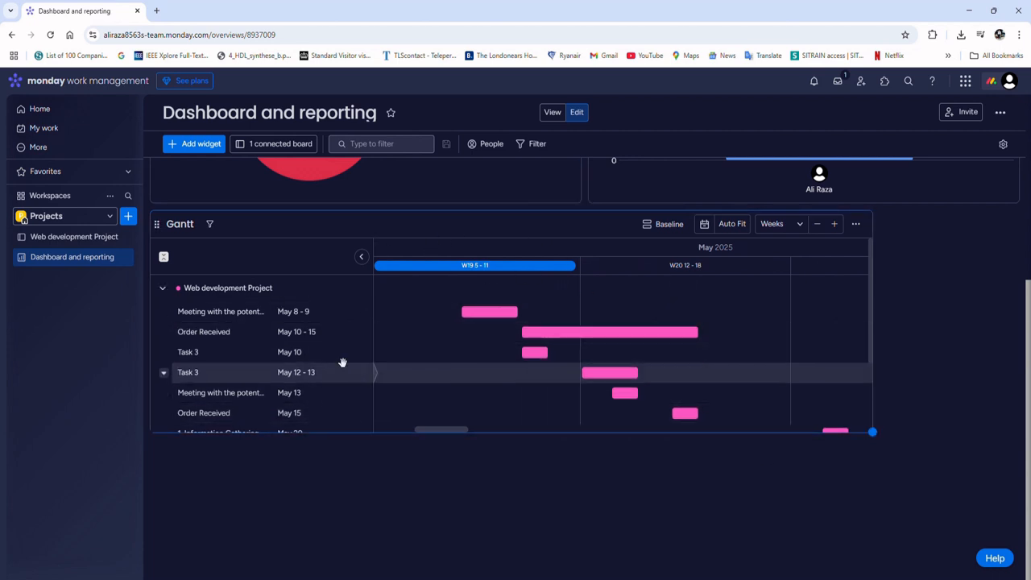
- Add a Numbers widget to the dashboard
left_click(195, 144)
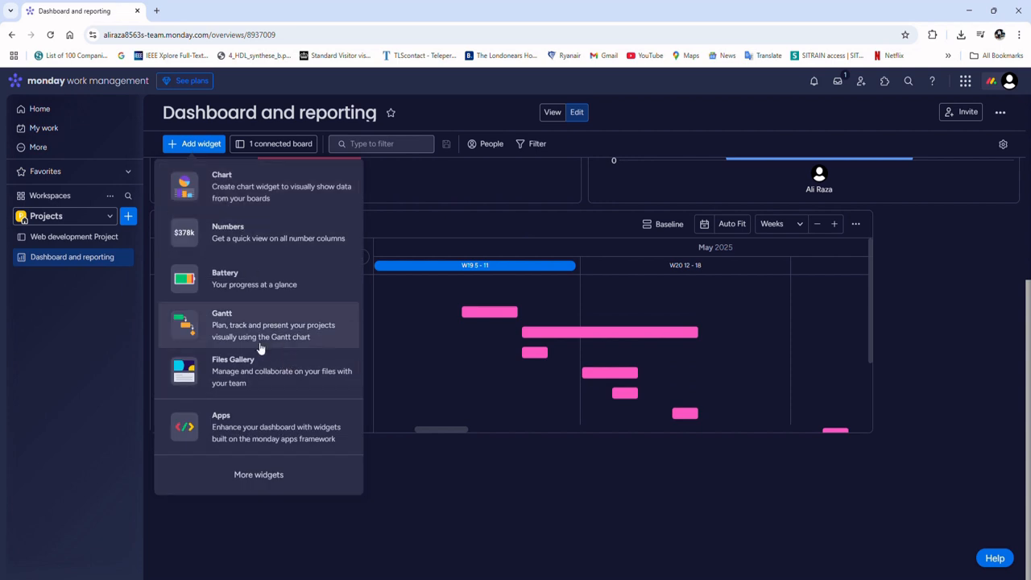
left_click(206, 238)
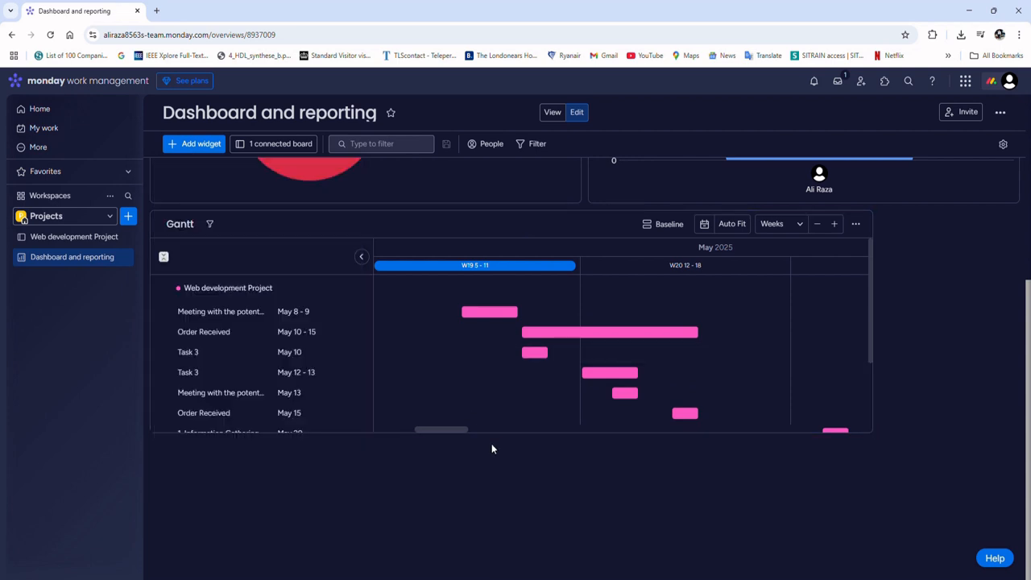
scroll(317, 507, "up", 1)
scroll(361, 428, "down", 2)
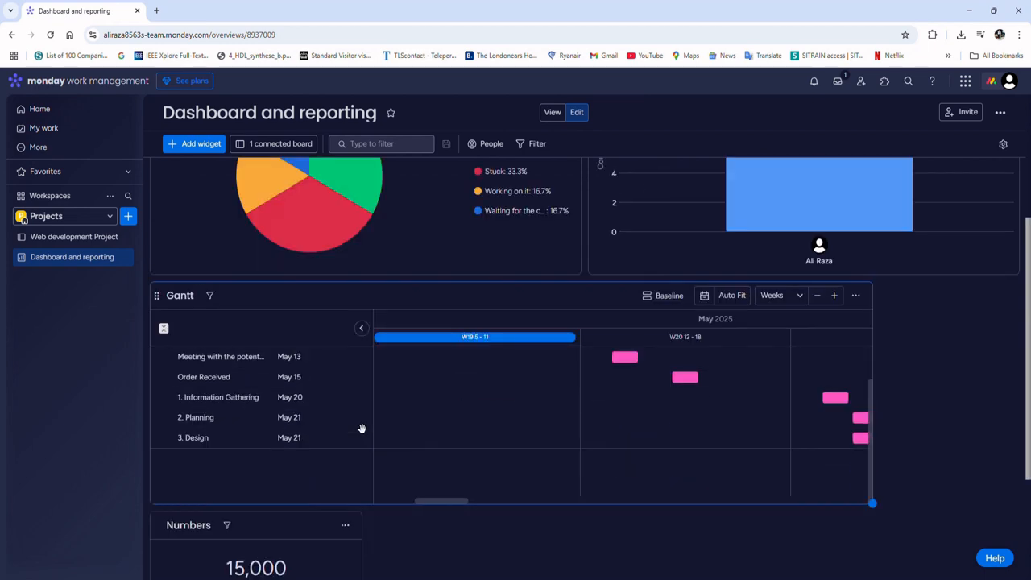
scroll(556, 561, "down", 2)
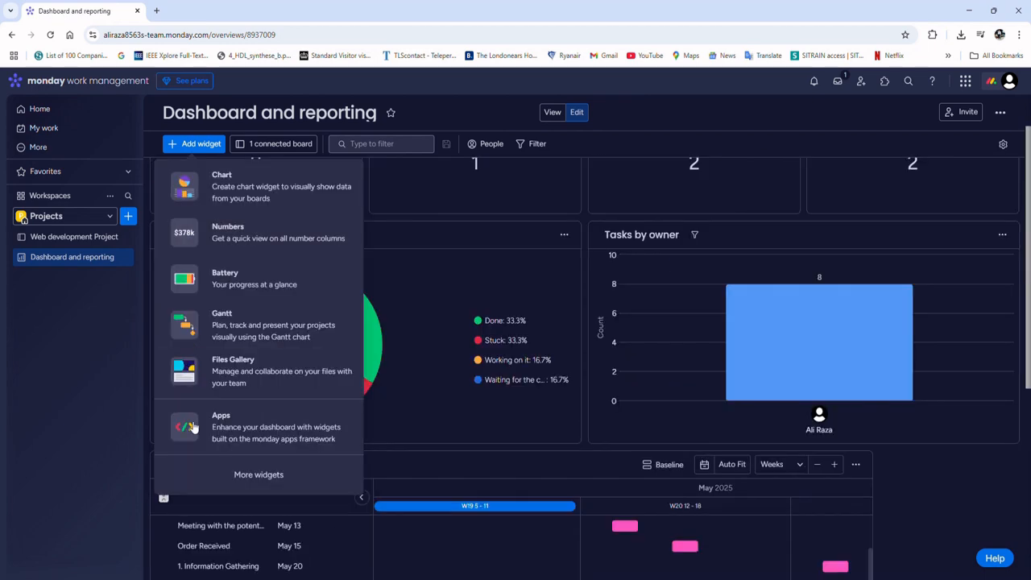
- Add the Quote of the Day widget from the Motivation category of the Widgets Center to the dashboard
left_click(264, 485)
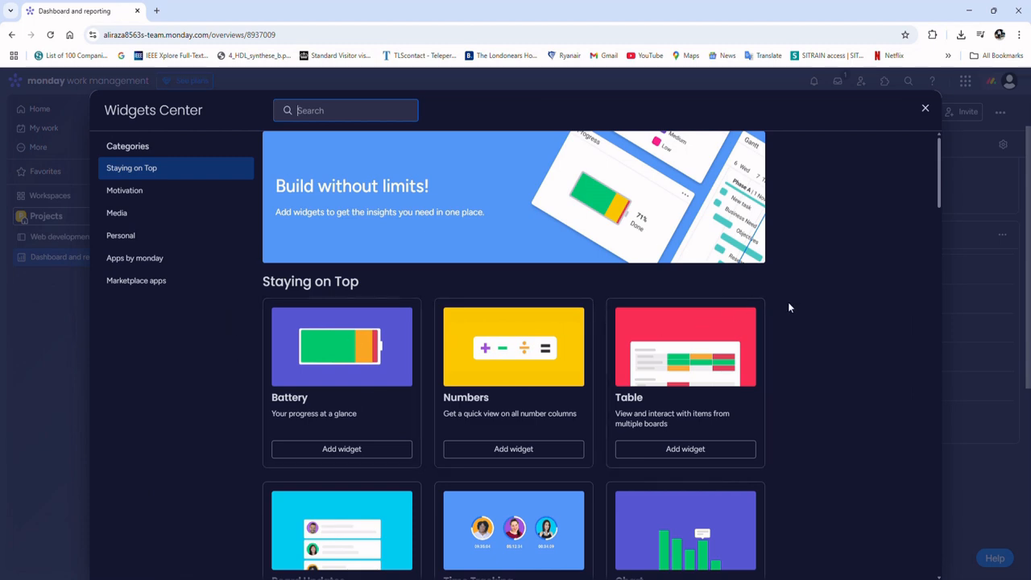
scroll(788, 307, "down", 5)
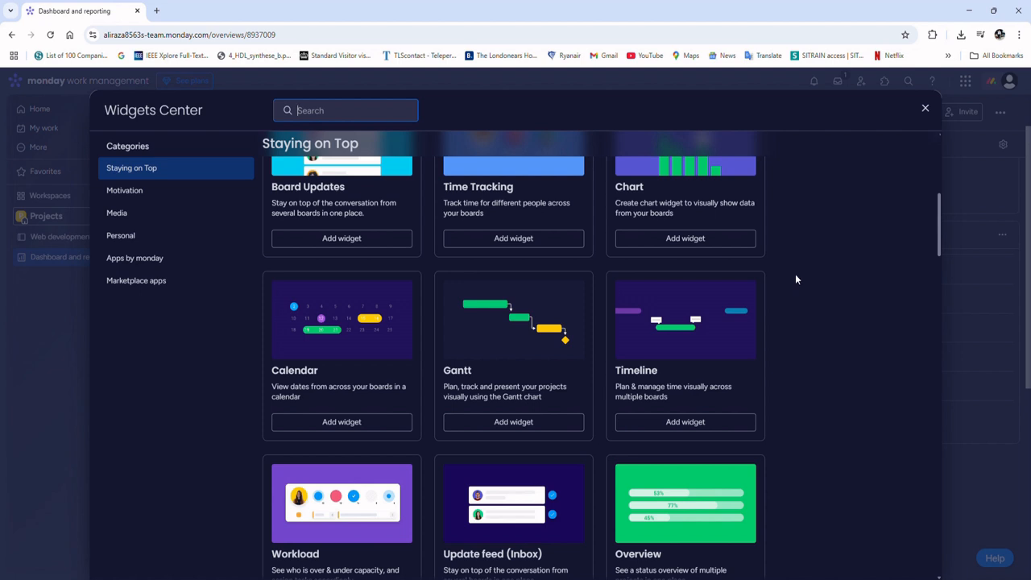
scroll(795, 274, "down", 4)
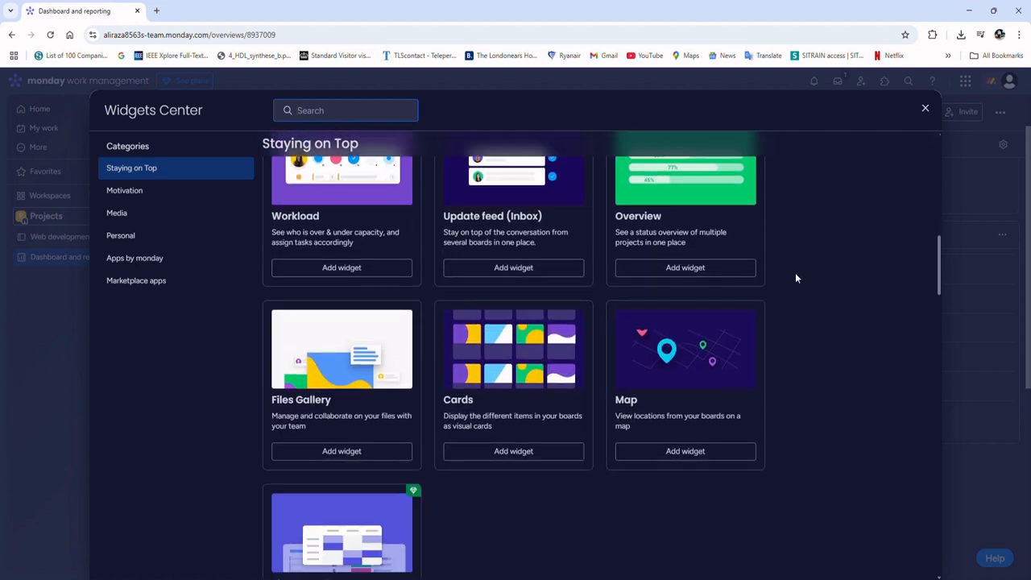
scroll(795, 278, "down", 2)
scroll(795, 278, "down", 2)
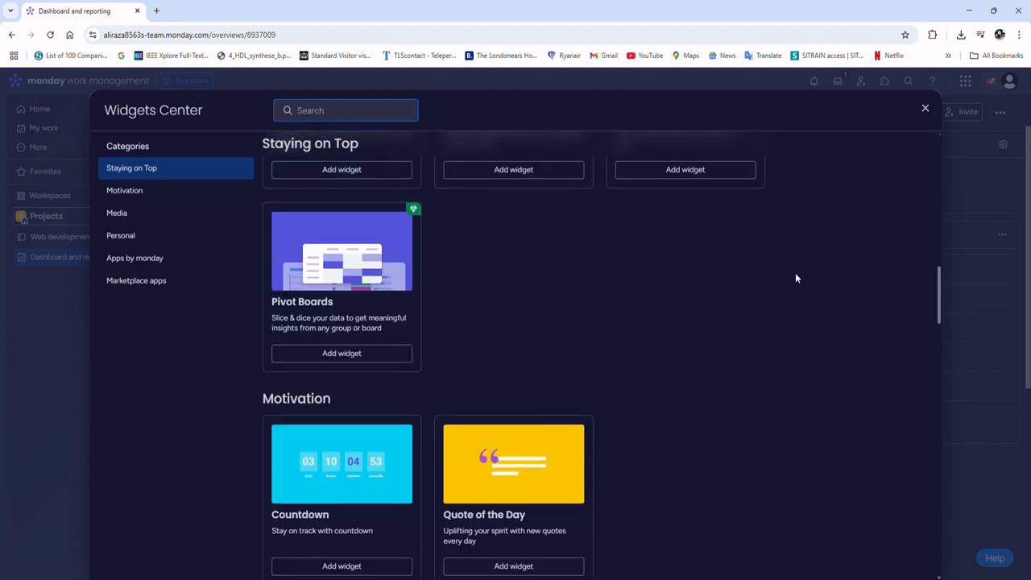
scroll(575, 271, "down", 2)
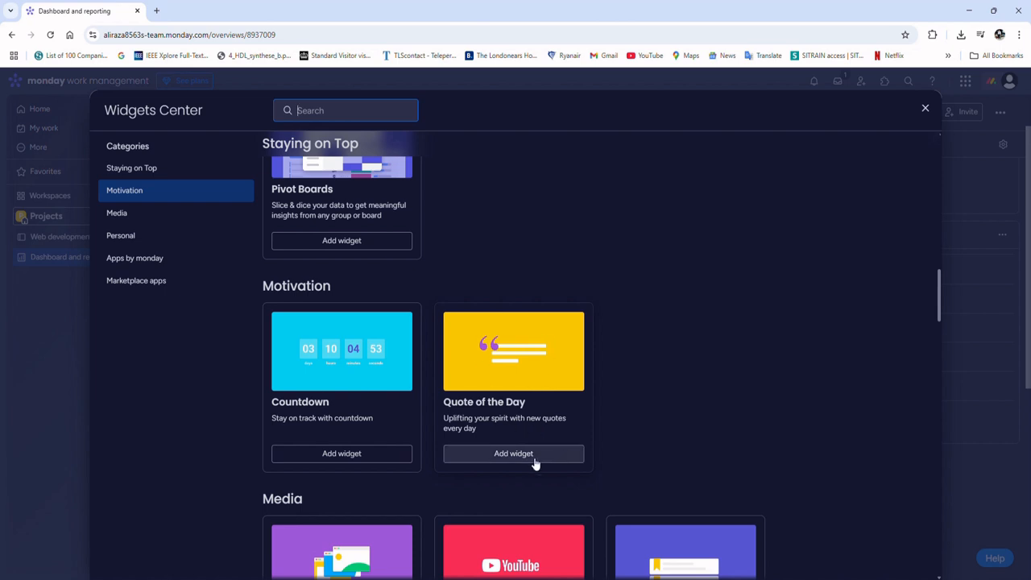
left_click(505, 457)
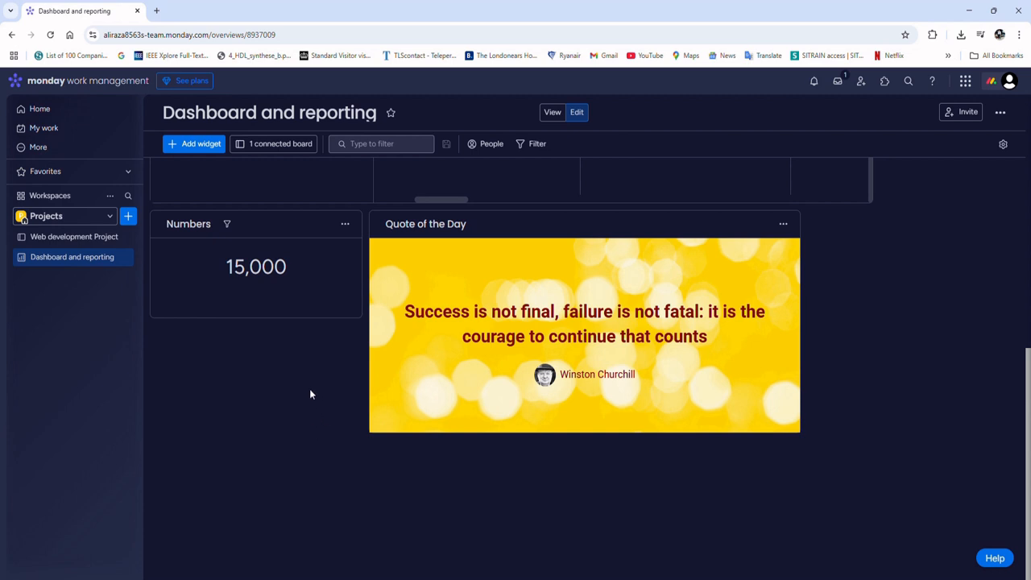
- Check which boards are connected to the dashboard and leave the selection as it is
scroll(308, 386, "up", 7)
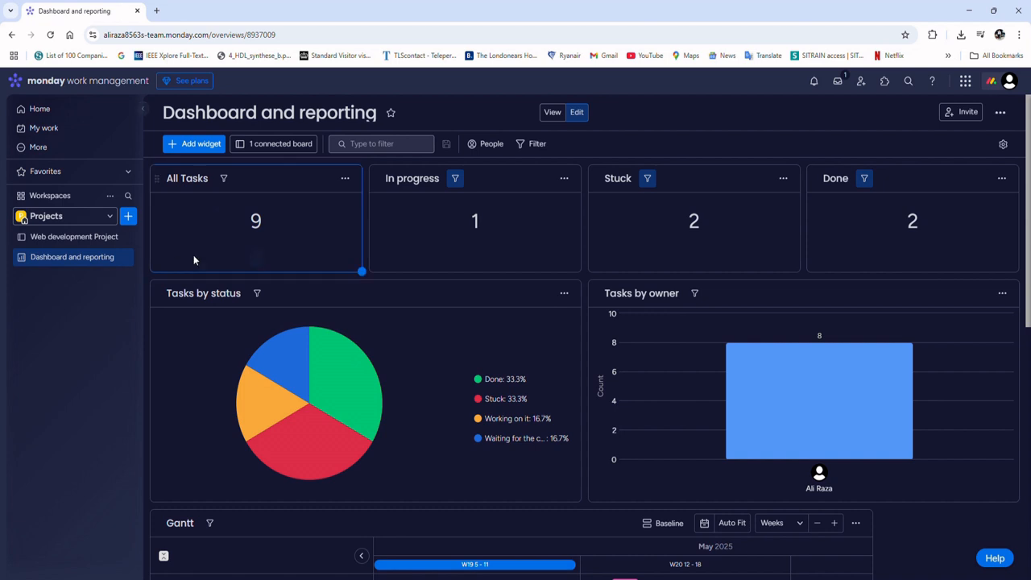
left_click(281, 145)
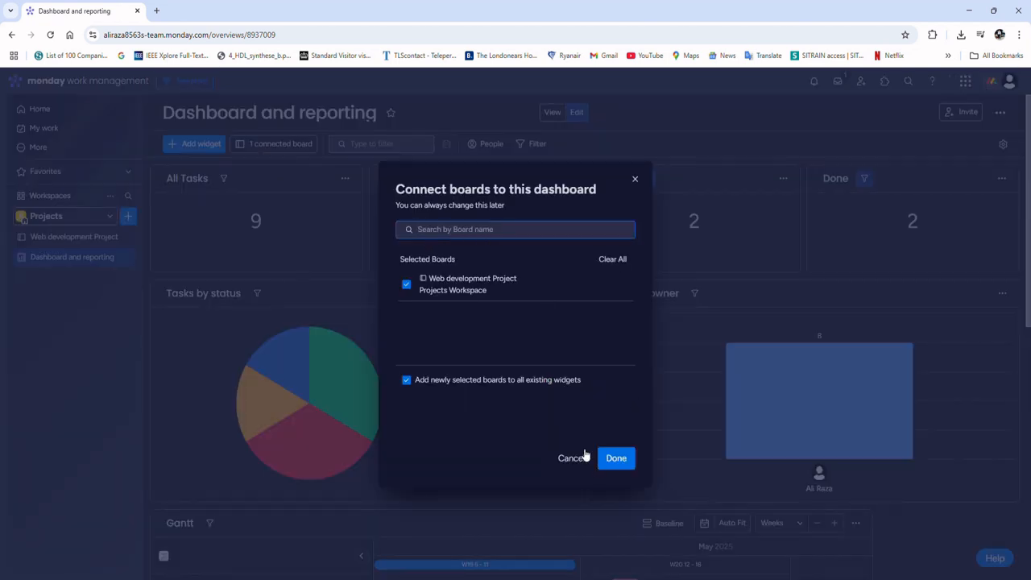
left_click(634, 179)
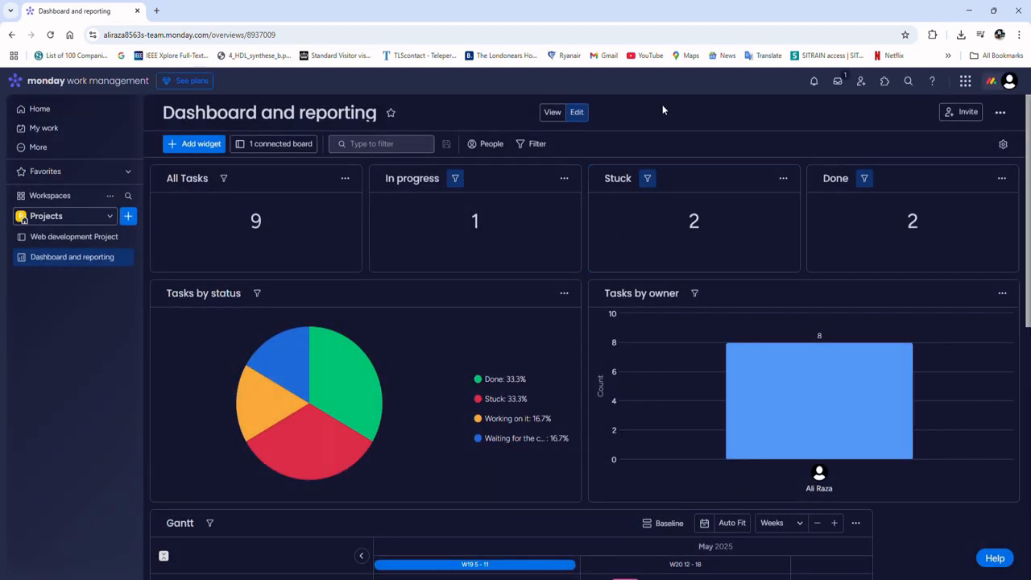
- Open the automations center of the Web development Project board
left_click(62, 236)
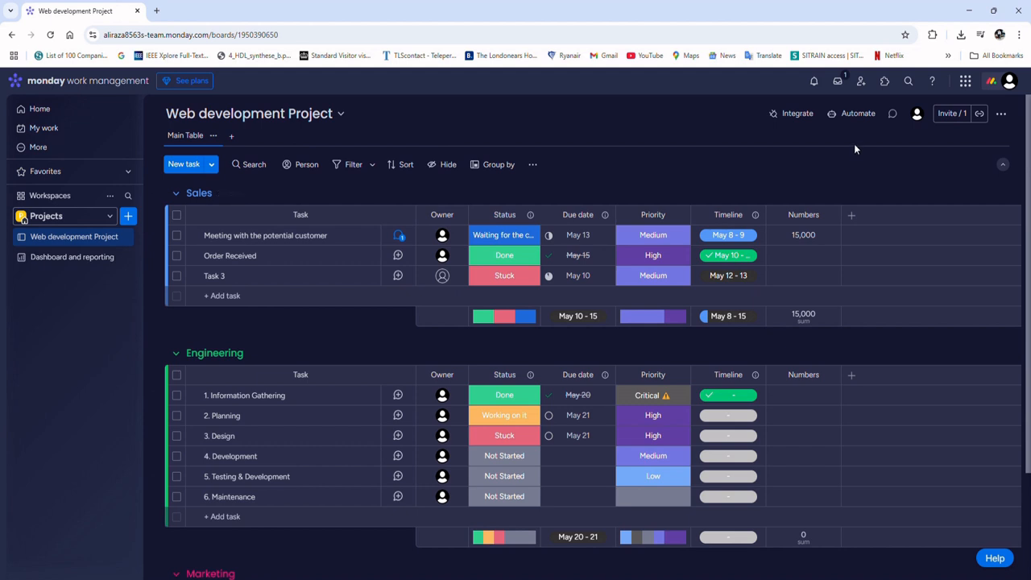
left_click(857, 113)
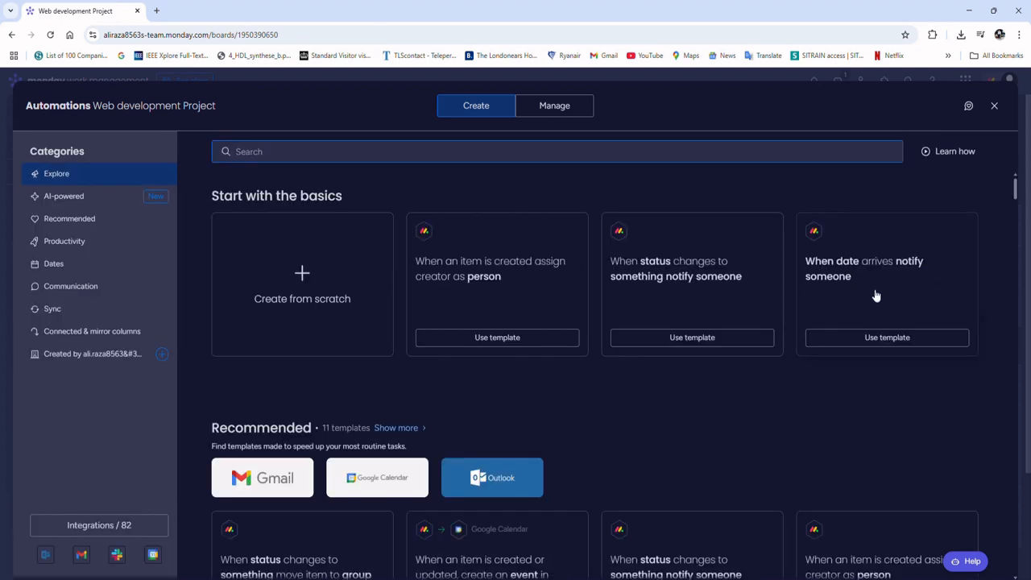
- Try to set up the "When date arrives notify someone" automation with Due date as the trigger and Me as the recipient
left_click(881, 344)
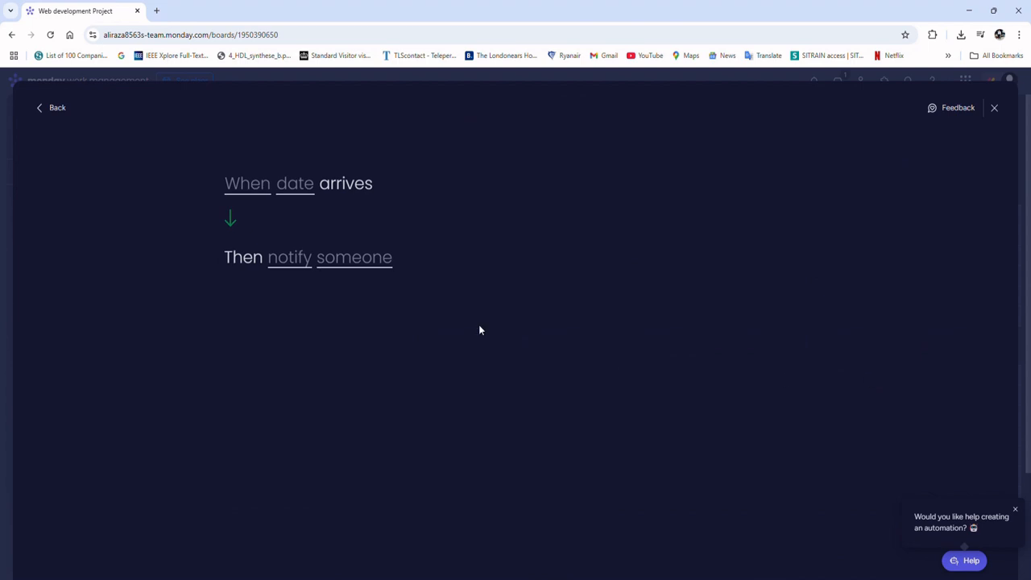
left_click(247, 187)
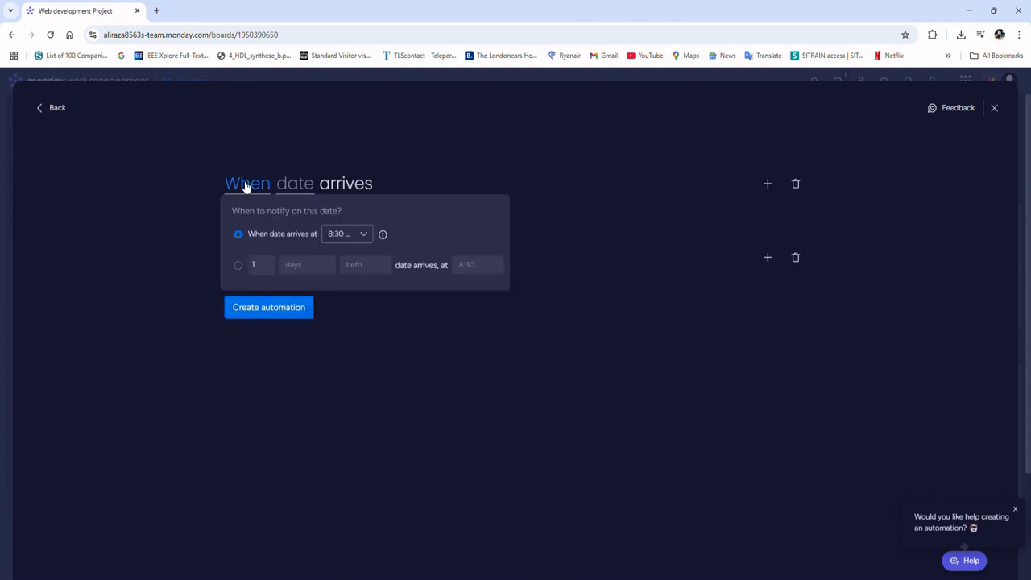
left_click(295, 286)
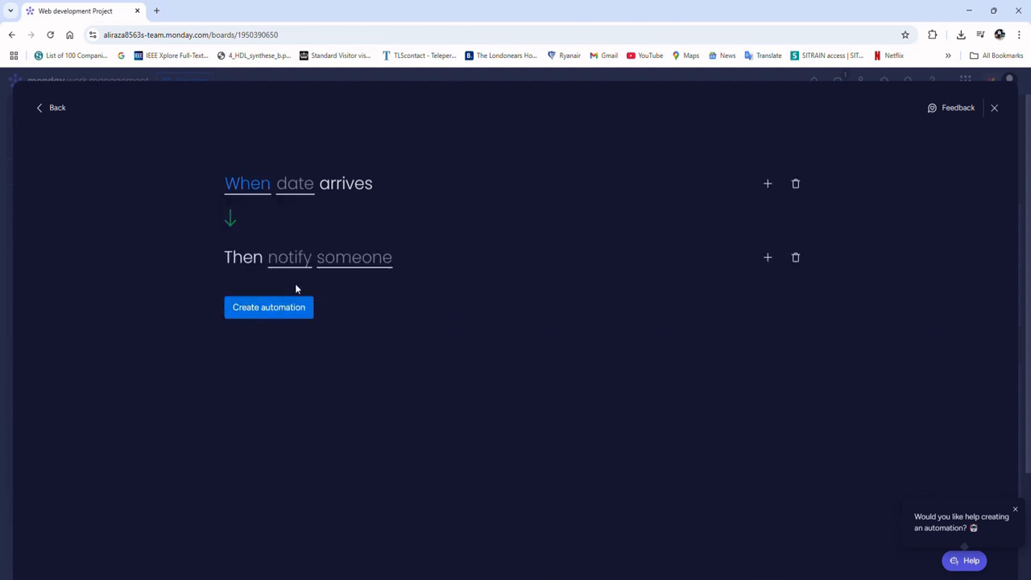
left_click(298, 187)
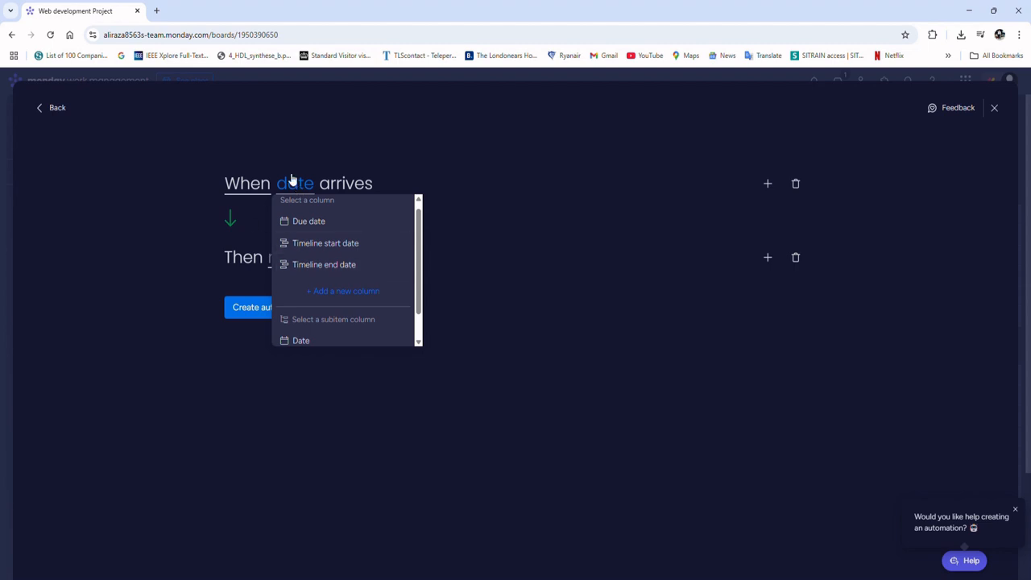
left_click(288, 222)
left_click(282, 262)
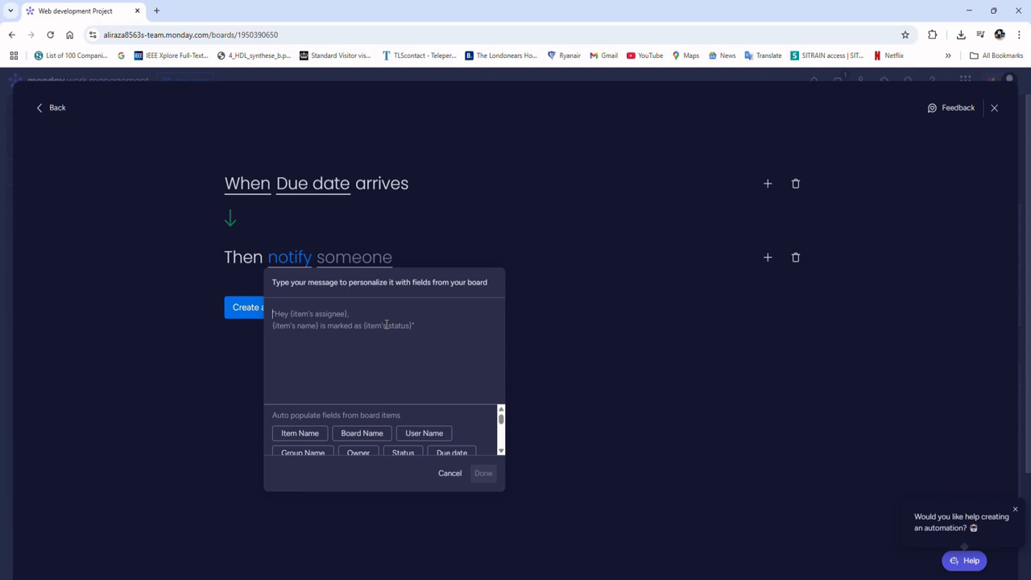
left_click(588, 316)
left_click(354, 258)
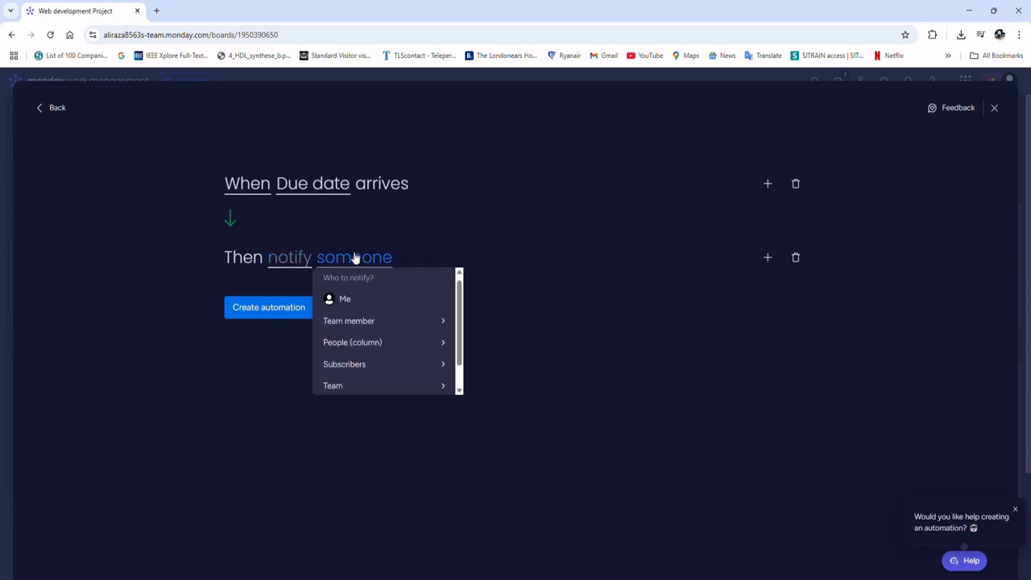
left_click(339, 300)
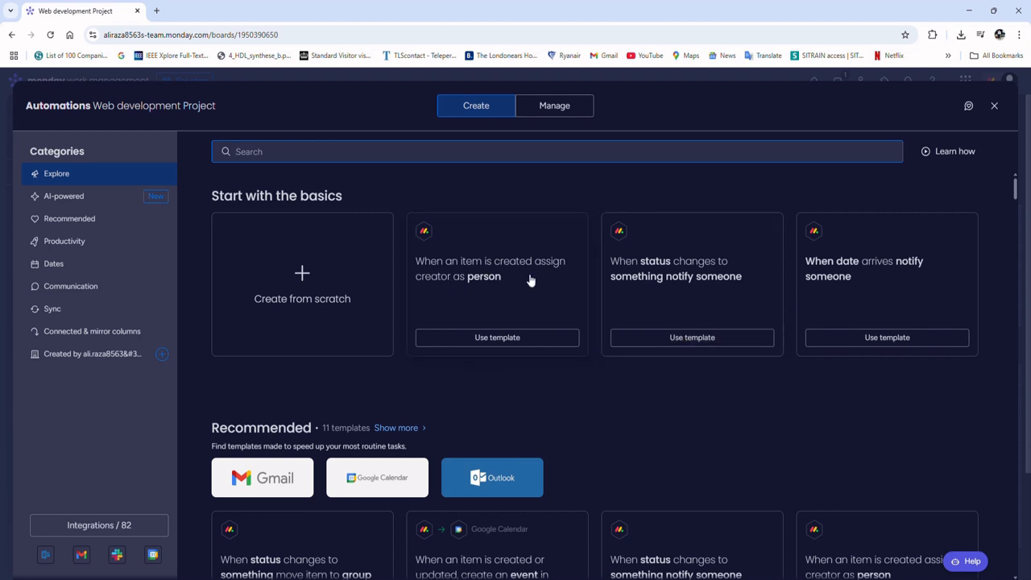
- View the column choices in the "When an item is created assign creator as person" template and return to the template list
left_click(522, 340)
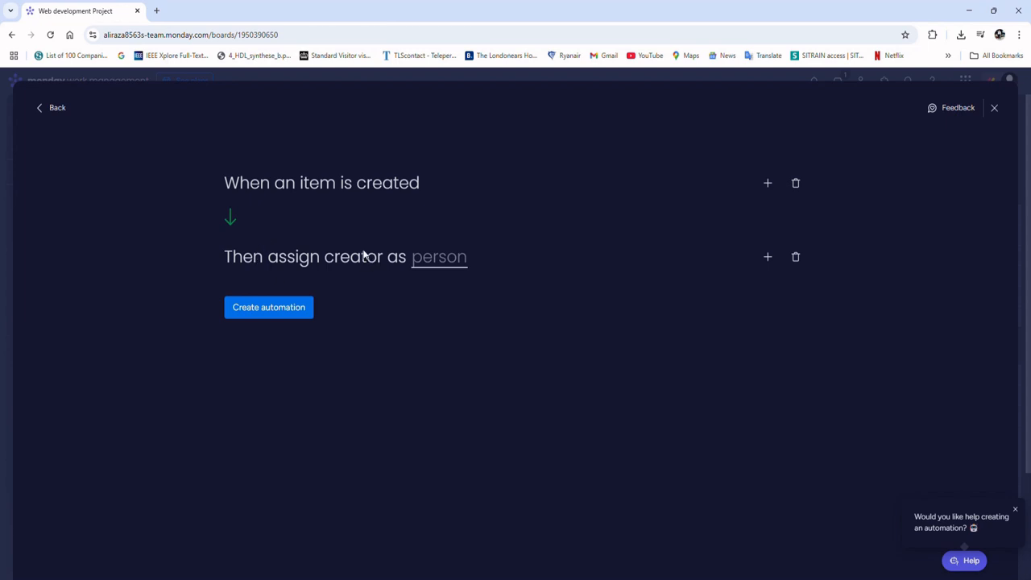
left_click(435, 258)
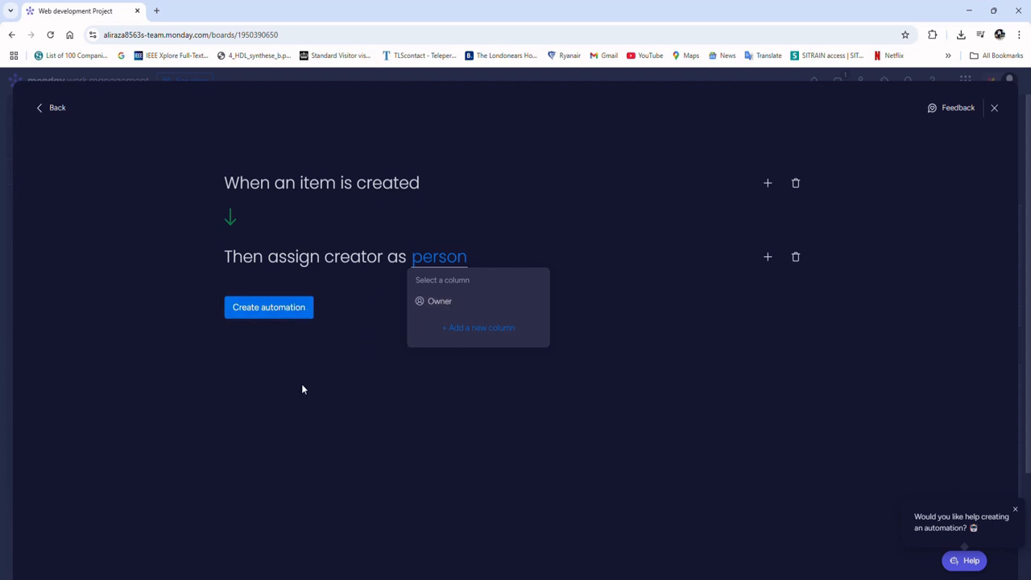
left_click(54, 107)
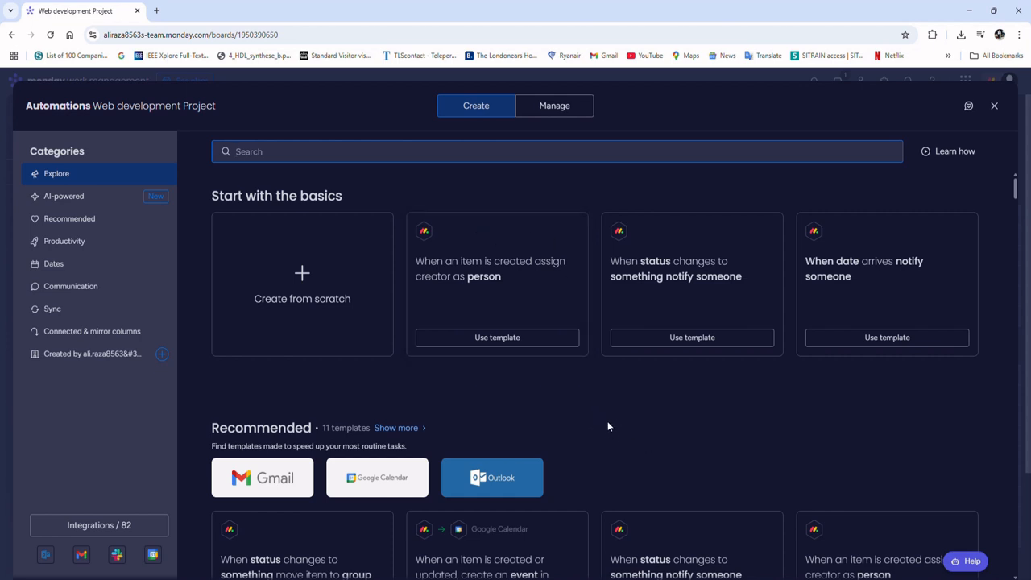
- Examine the Recommended and Productivity automation templates and their app integrations
scroll(608, 427, "down", 2)
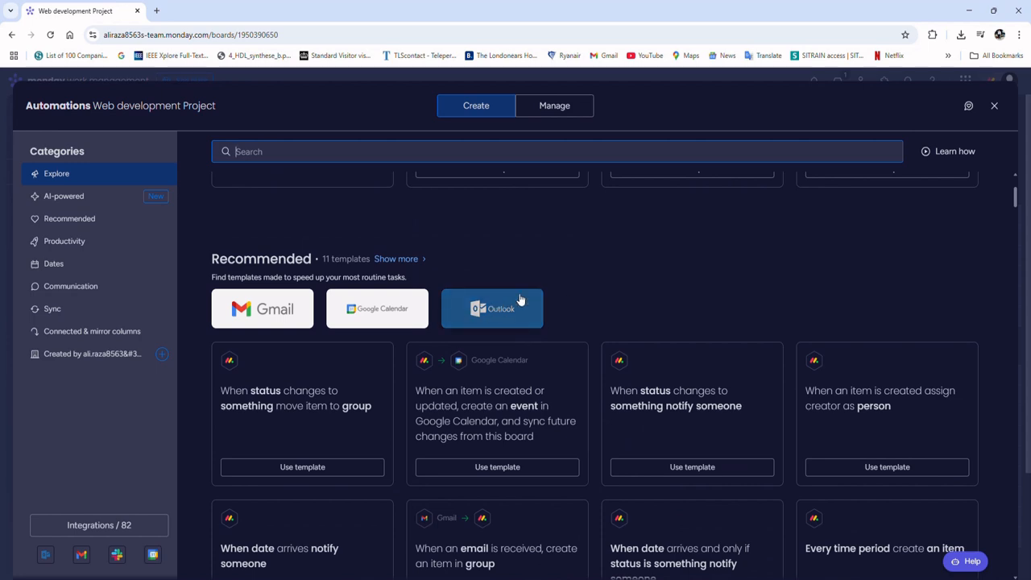
scroll(674, 254, "down", 3)
scroll(674, 255, "down", 3)
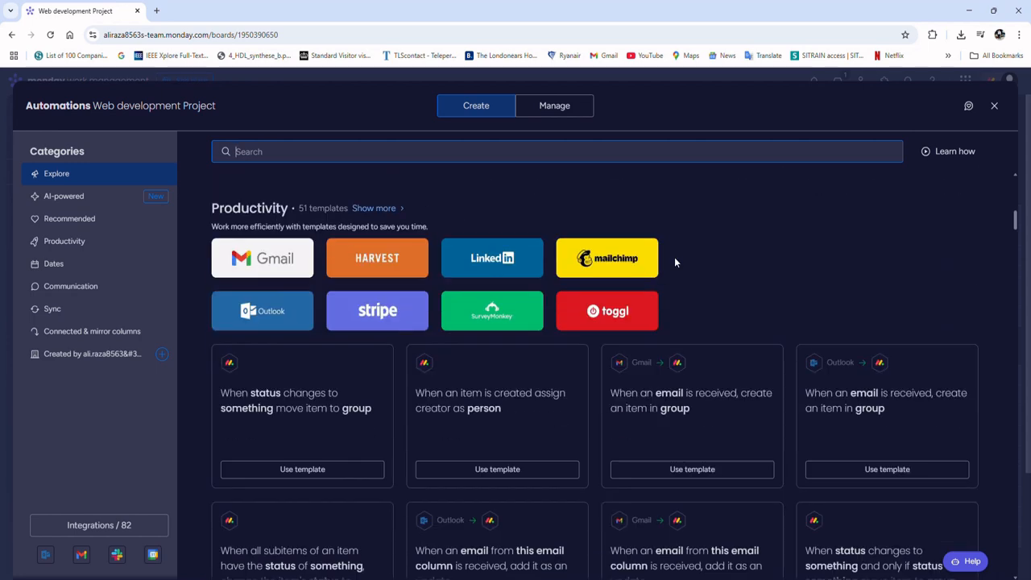
scroll(747, 323, "down", 4)
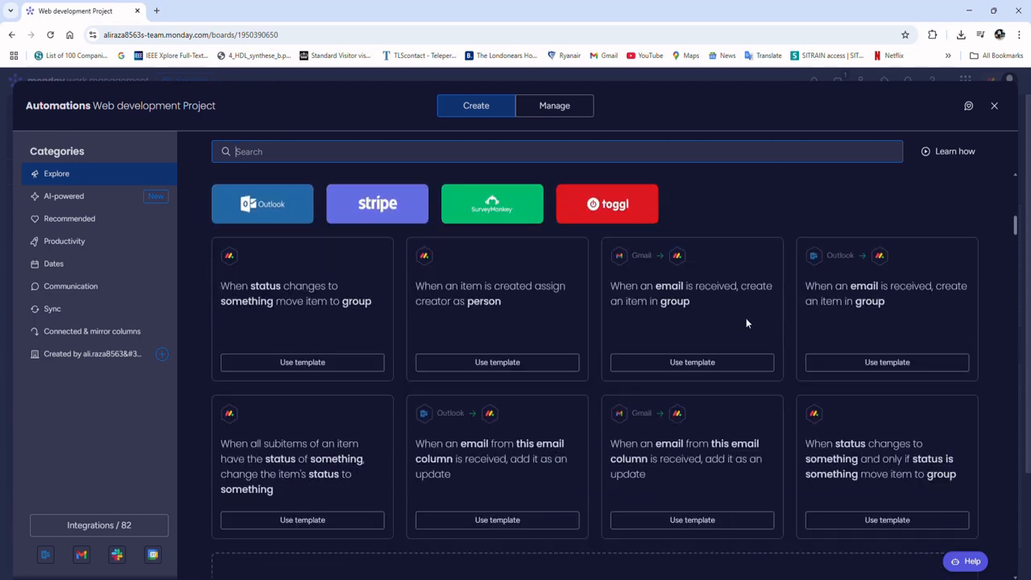
scroll(746, 323, "up", 10)
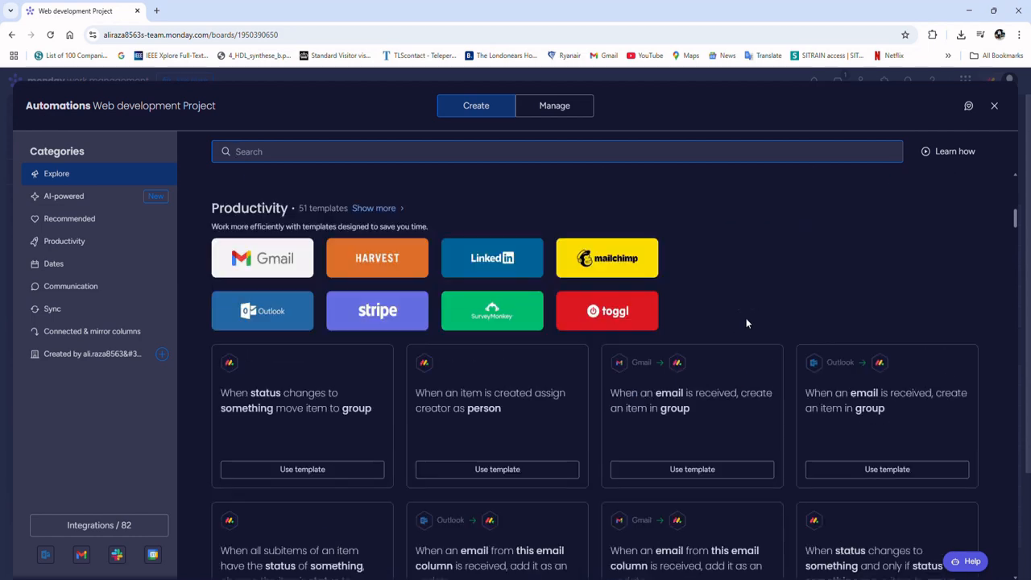
- Close the automations center and return to the Web development Project board
scroll(900, 175, "up", 2)
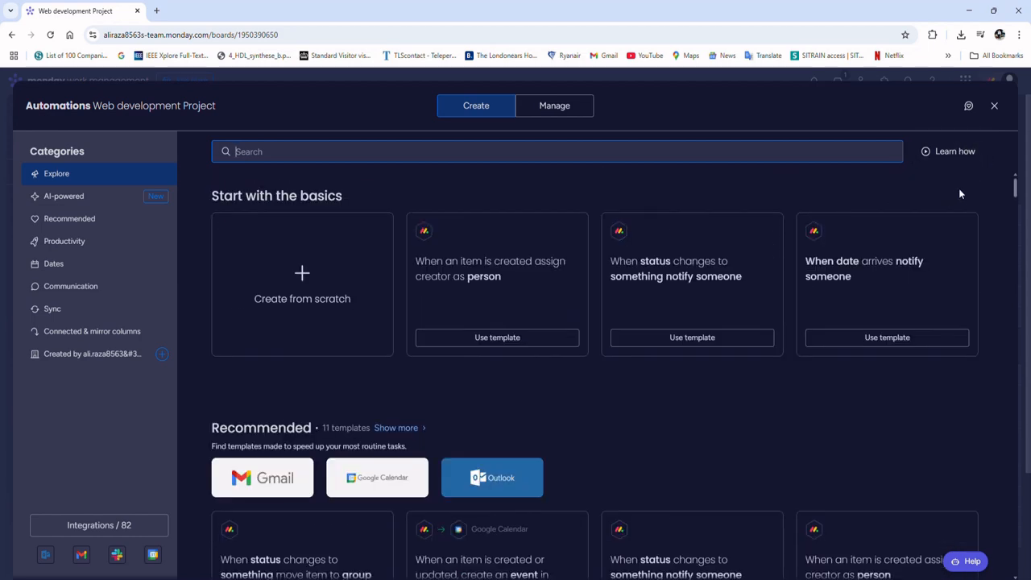
left_click(993, 106)
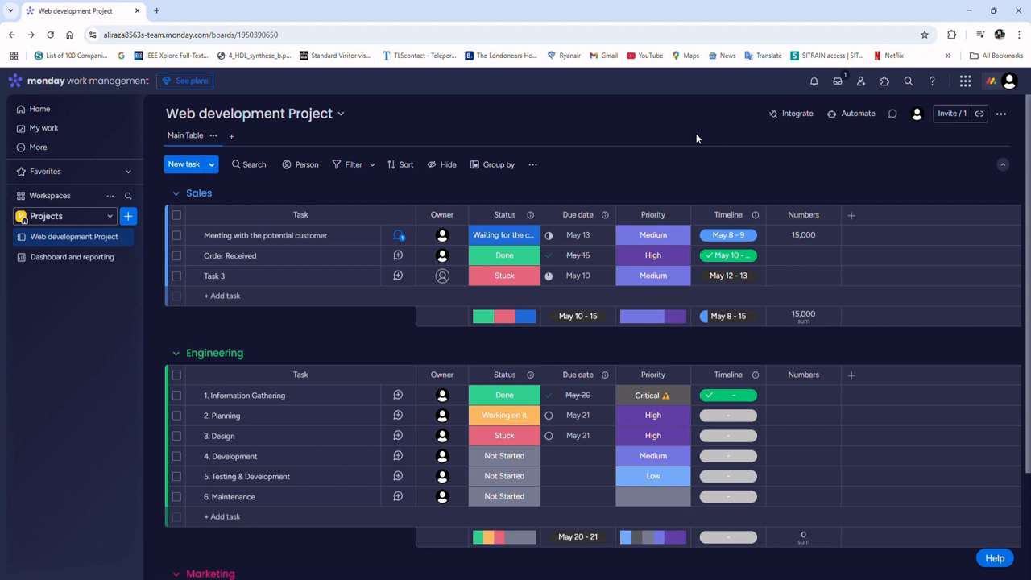
- View the board's integrations, including the Twilio call and SMS templates, and return to the Web development Project board
left_click(785, 115)
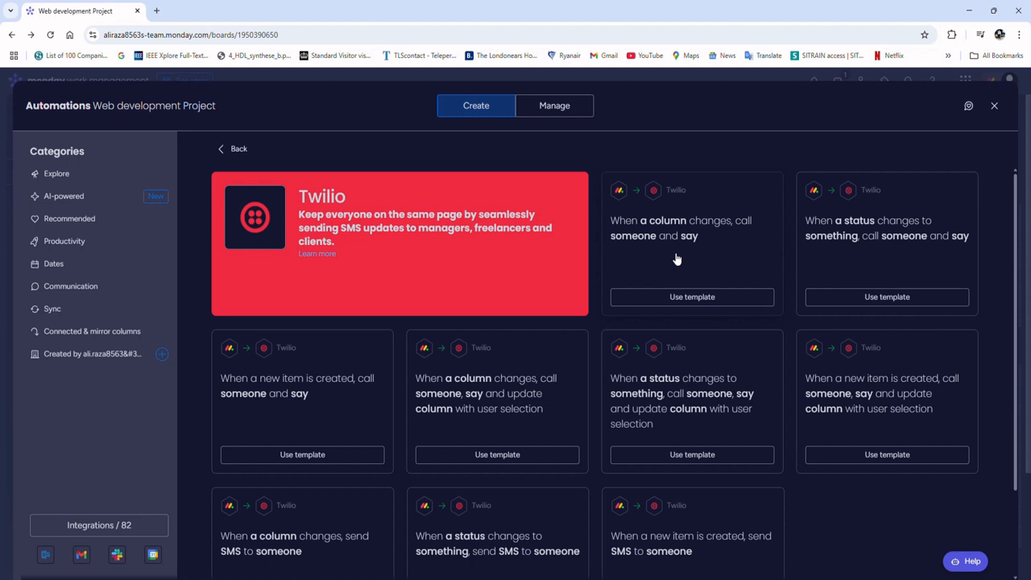
left_click(222, 148)
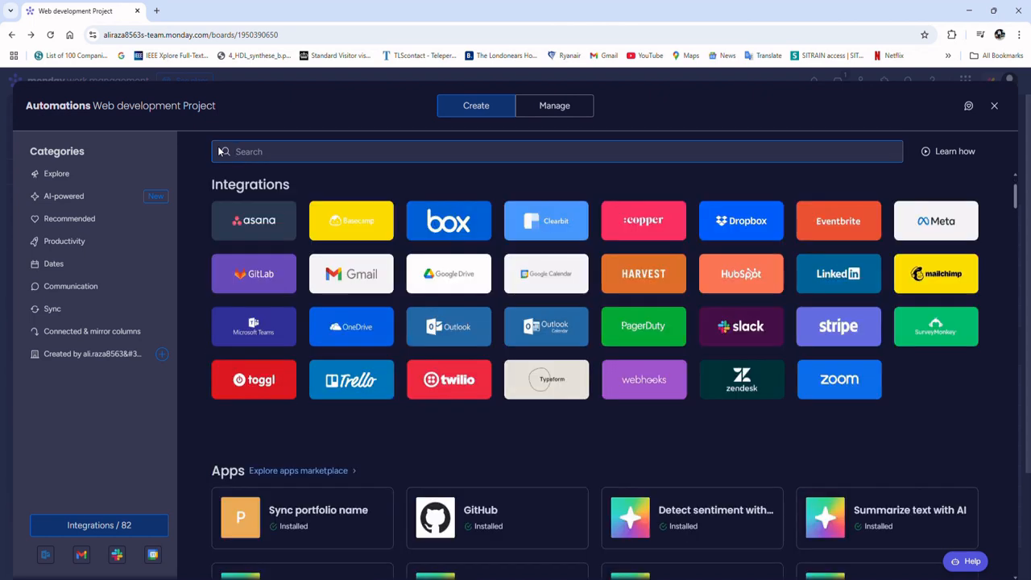
left_click(219, 151)
left_click(994, 105)
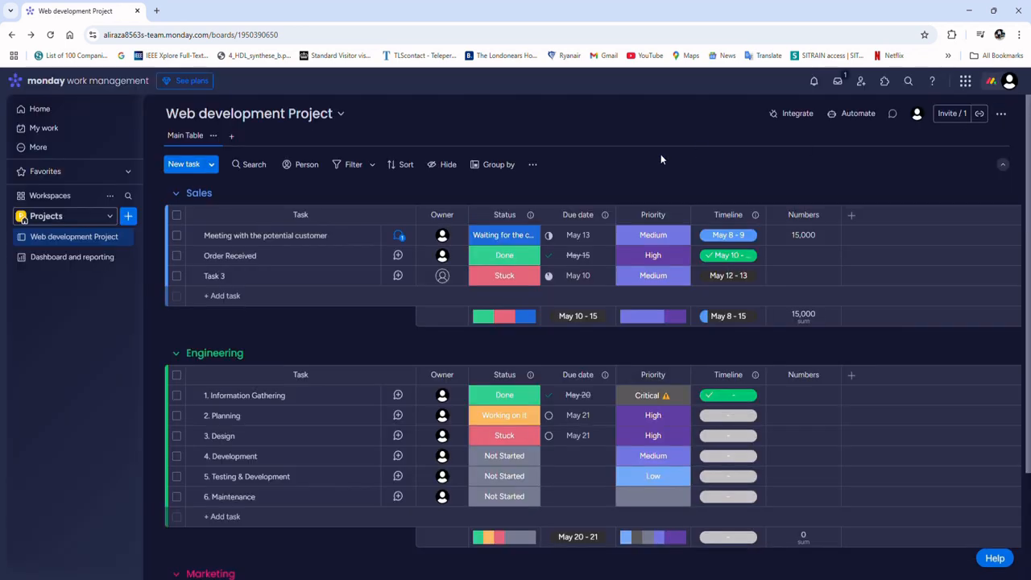
scroll(660, 158, "down", 2)
scroll(662, 166, "up", 2)
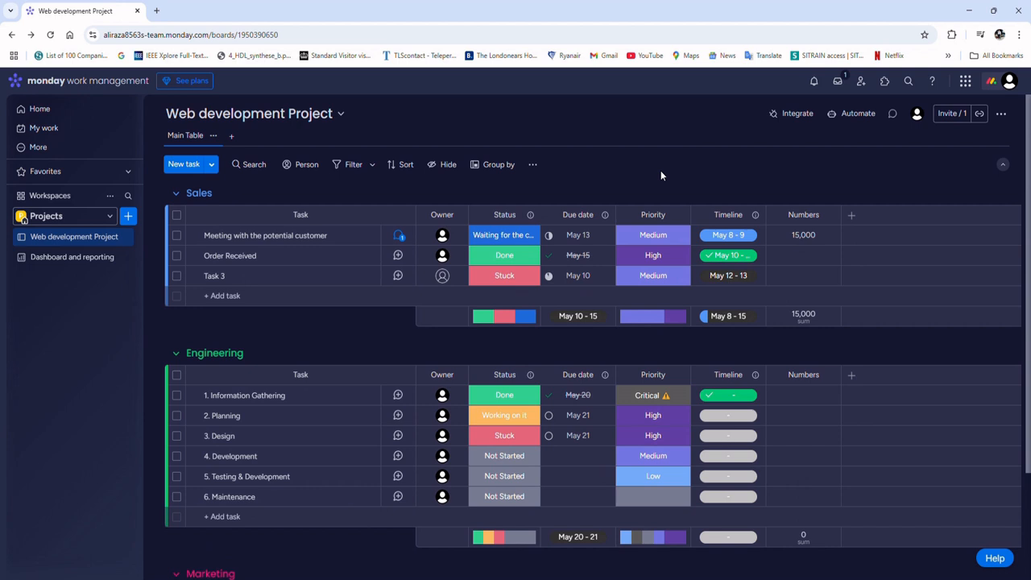